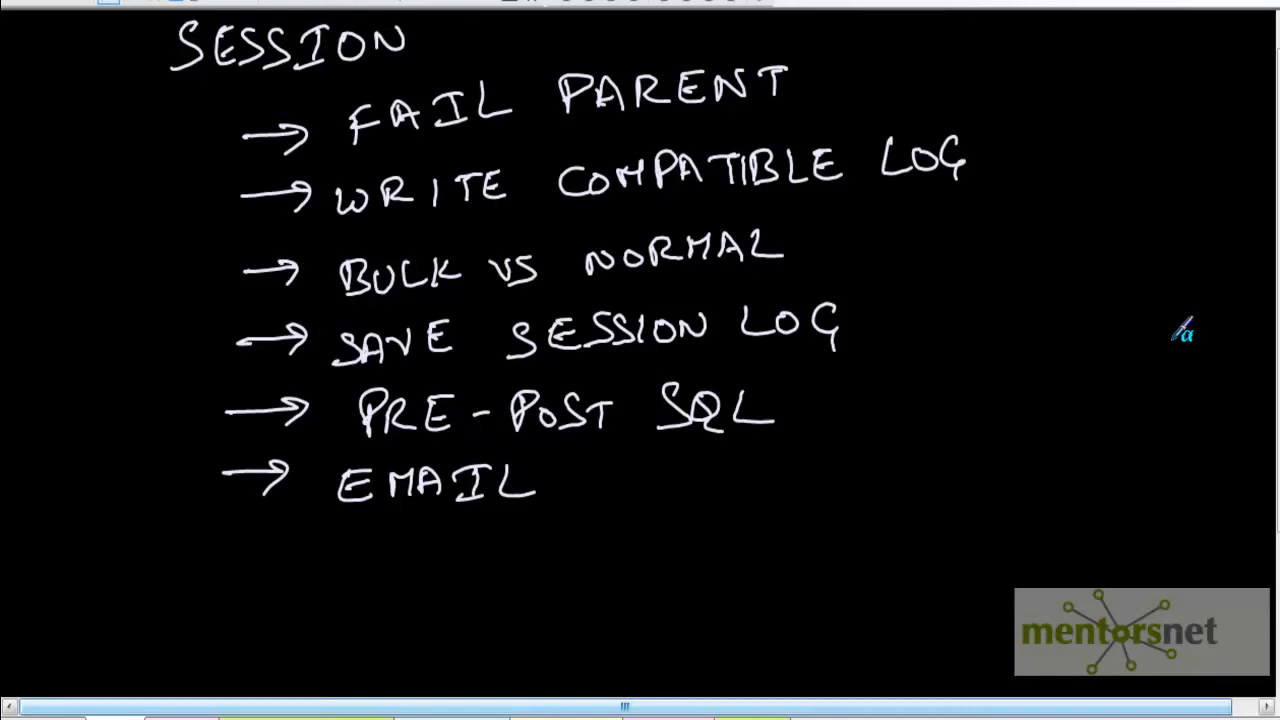
Step: Draw a check mark beside each of the six handwritten session topics, from FAIL PARENT to EMAIL
{"action": "left_click_drag", "start_coordinate": [804, 102], "coordinate": [853, 88]}
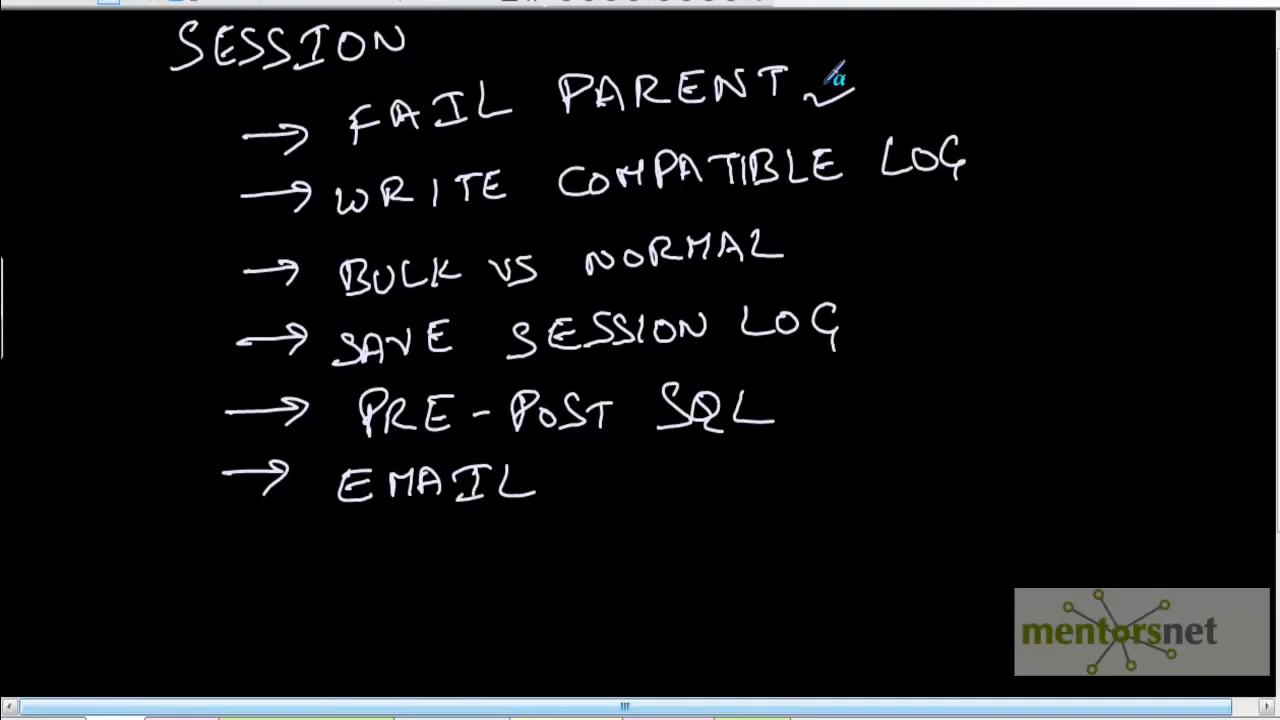
{"action": "left_click_drag", "start_coordinate": [810, 96], "coordinate": [880, 75]}
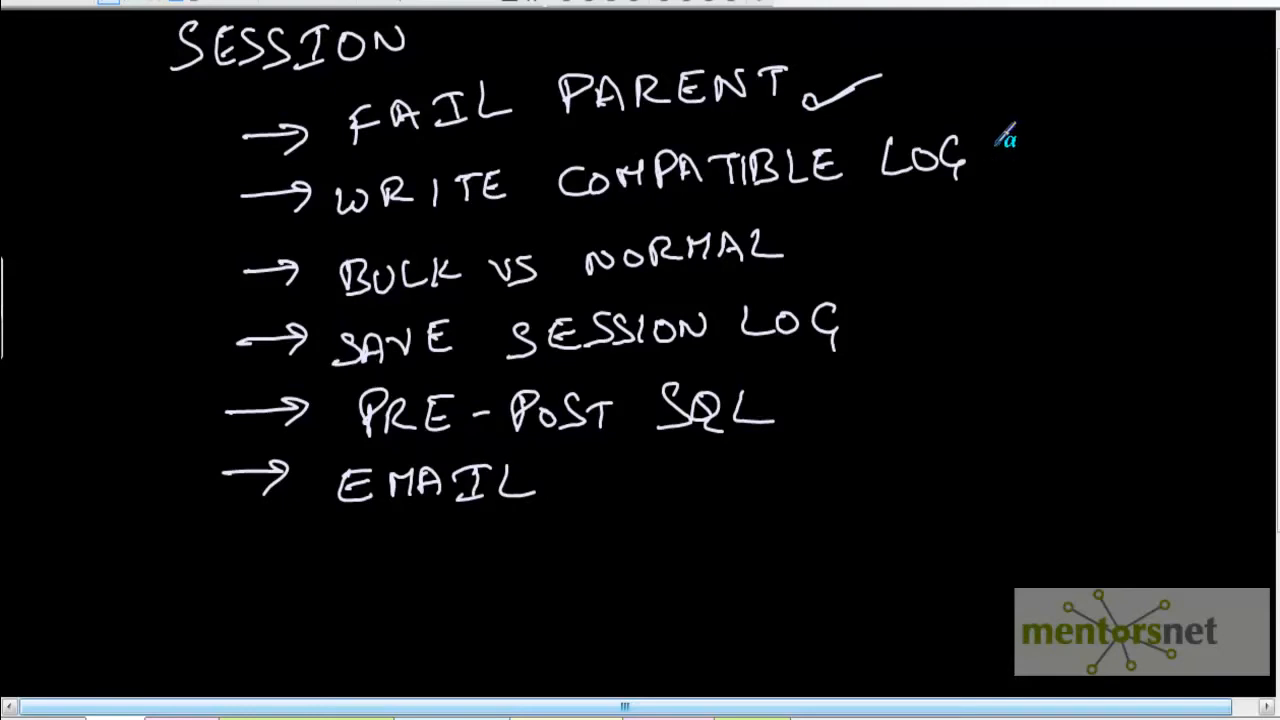
{"action": "left_click_drag", "start_coordinate": [996, 170], "coordinate": [1062, 153]}
{"action": "left_click_drag", "start_coordinate": [804, 256], "coordinate": [880, 242]}
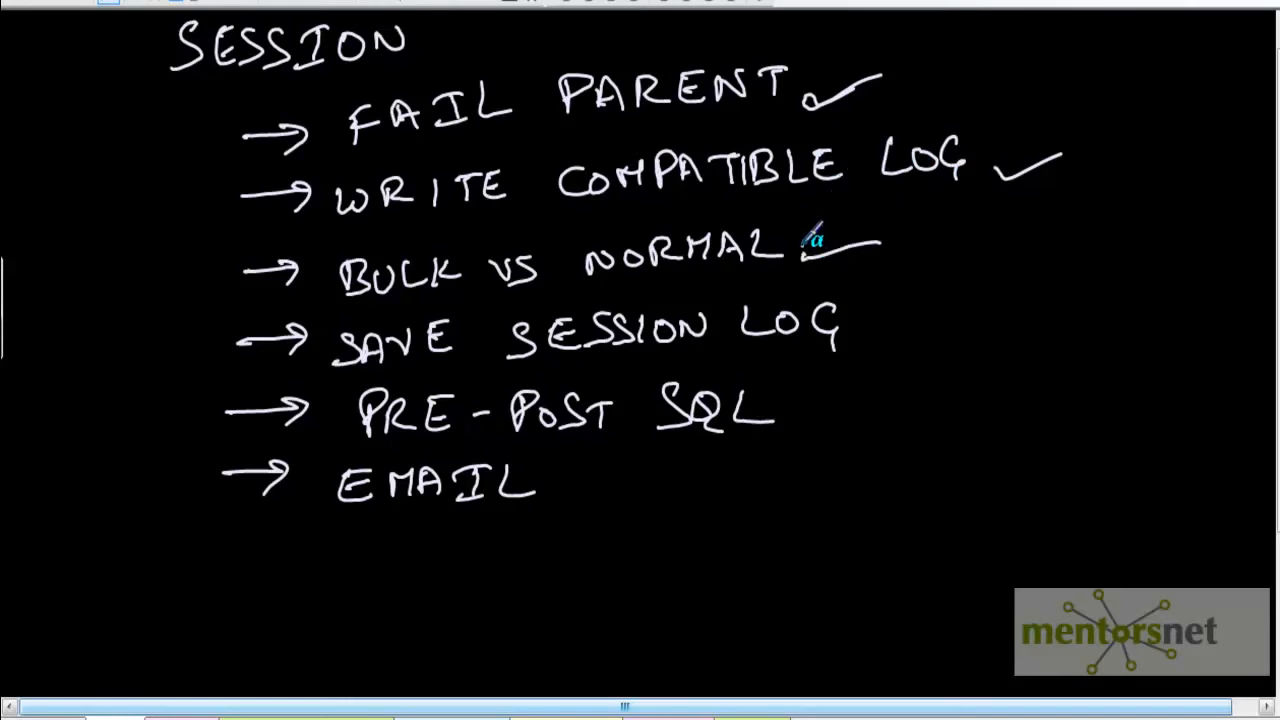
{"action": "left_click_drag", "start_coordinate": [796, 257], "coordinate": [880, 242]}
{"action": "left_click_drag", "start_coordinate": [858, 334], "coordinate": [988, 314]}
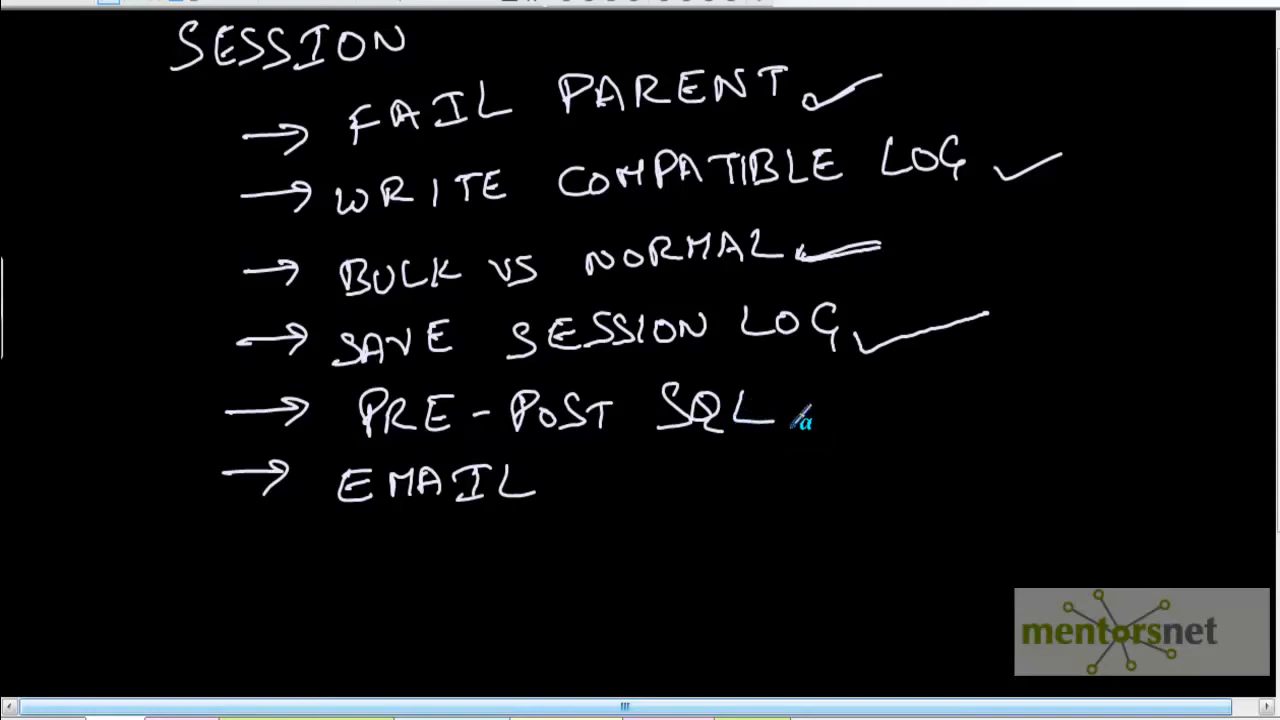
{"action": "left_click_drag", "start_coordinate": [800, 415], "coordinate": [910, 390]}
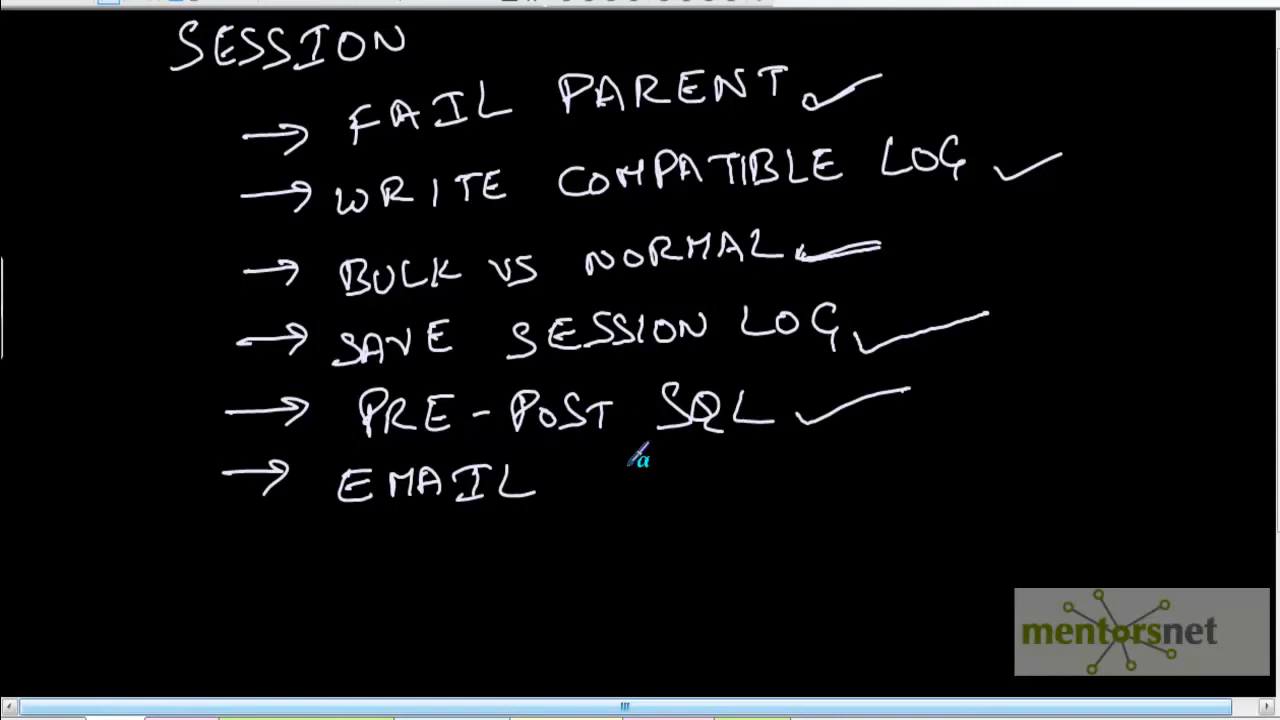
{"action": "left_click_drag", "start_coordinate": [557, 496], "coordinate": [665, 474]}
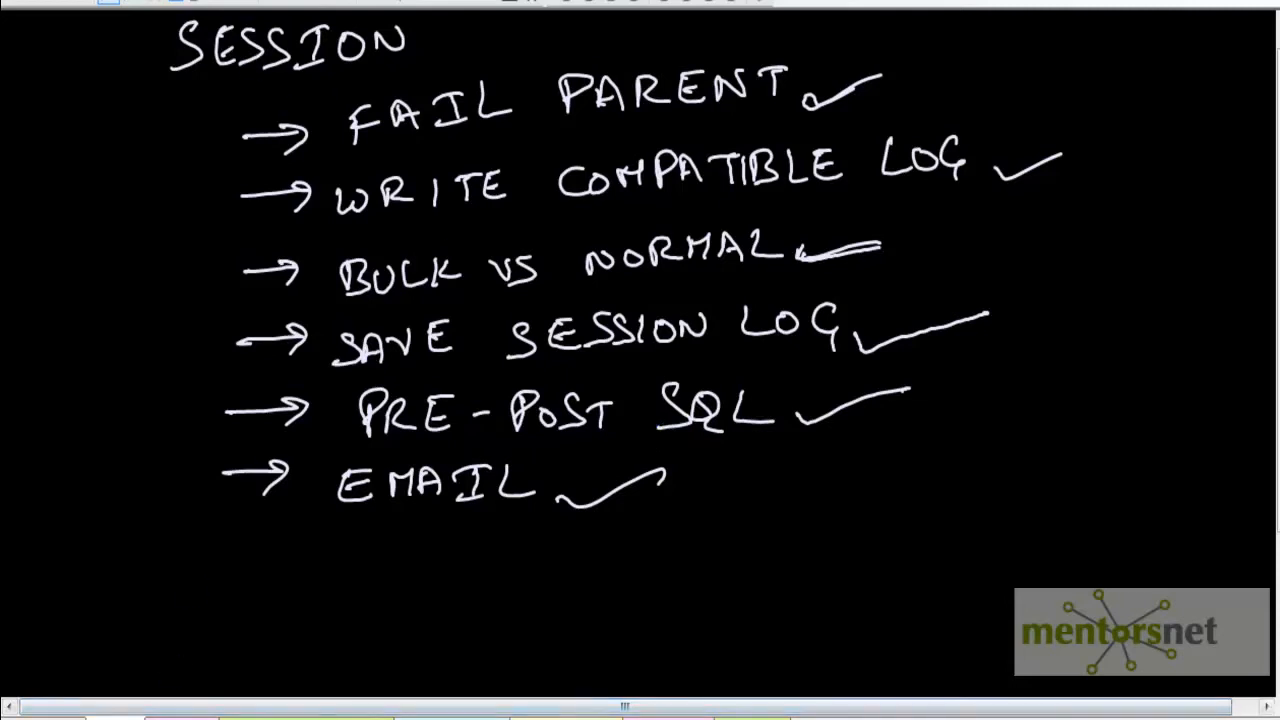
Step: In Workflow Manager, edit the s_EMPLOYEES session and turn off "Fail parent if this task fails"
{"action": "left_click", "coordinate": [175, 718]}
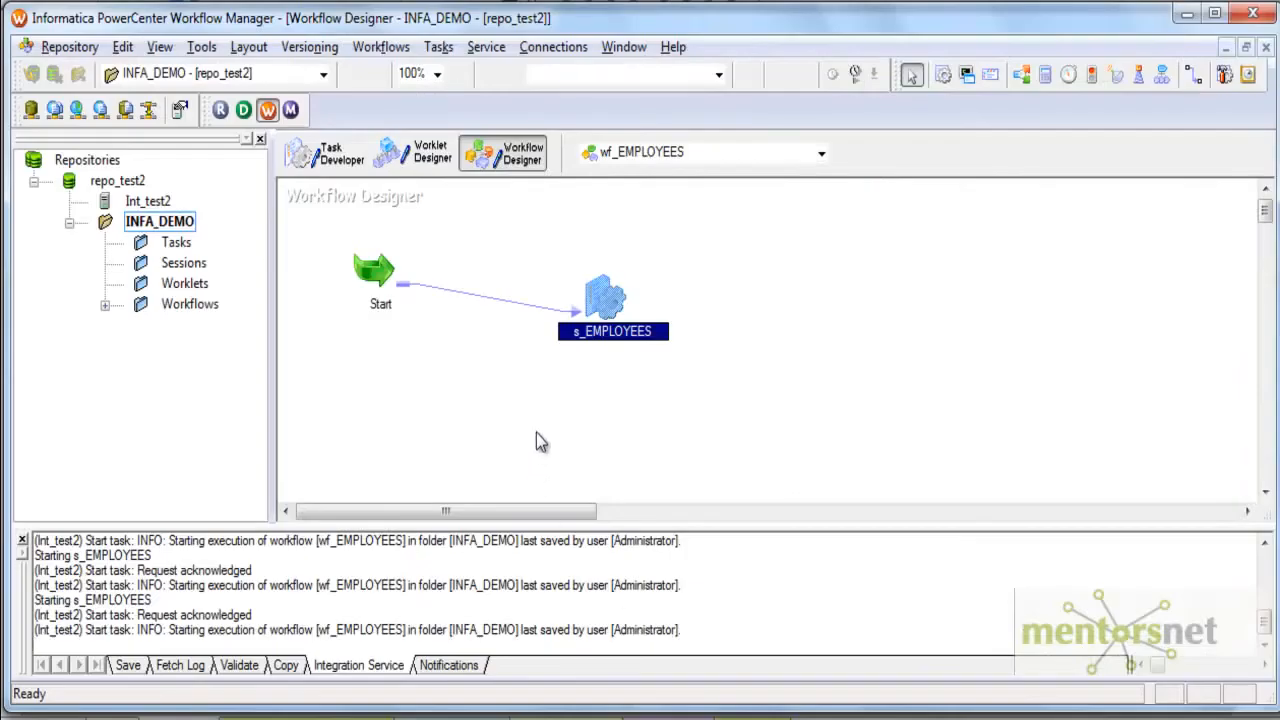
{"action": "double_click", "coordinate": [607, 289]}
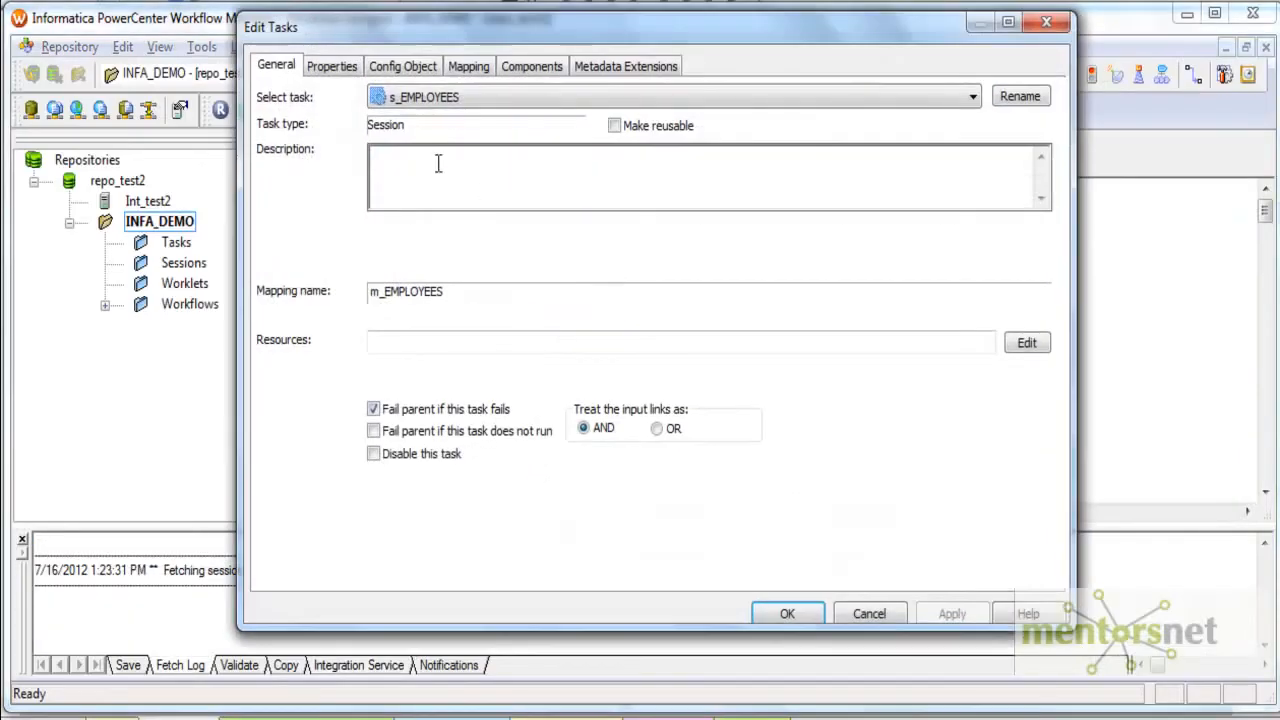
{"action": "left_click", "coordinate": [373, 409]}
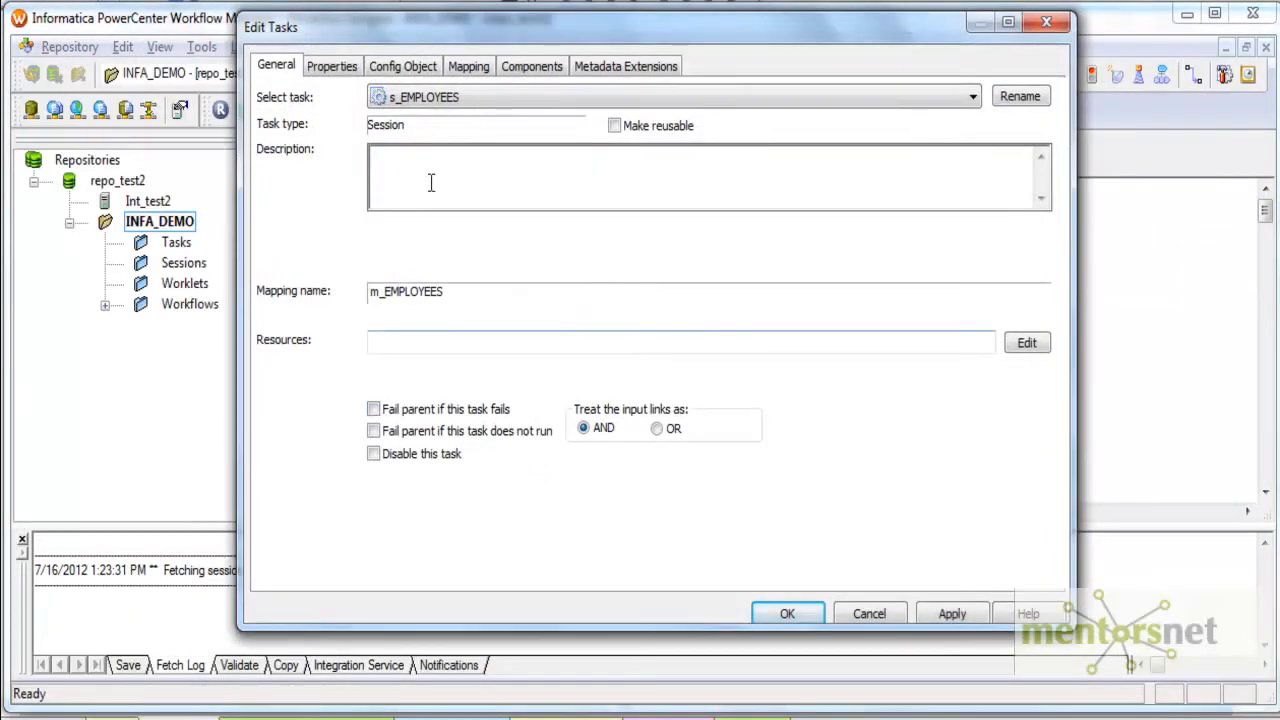
Step: Open the mapping settings of target EMPLOYEES1 and review the emp_idx index creation statement in Toad for Oracle
{"action": "left_click", "coordinate": [472, 69]}
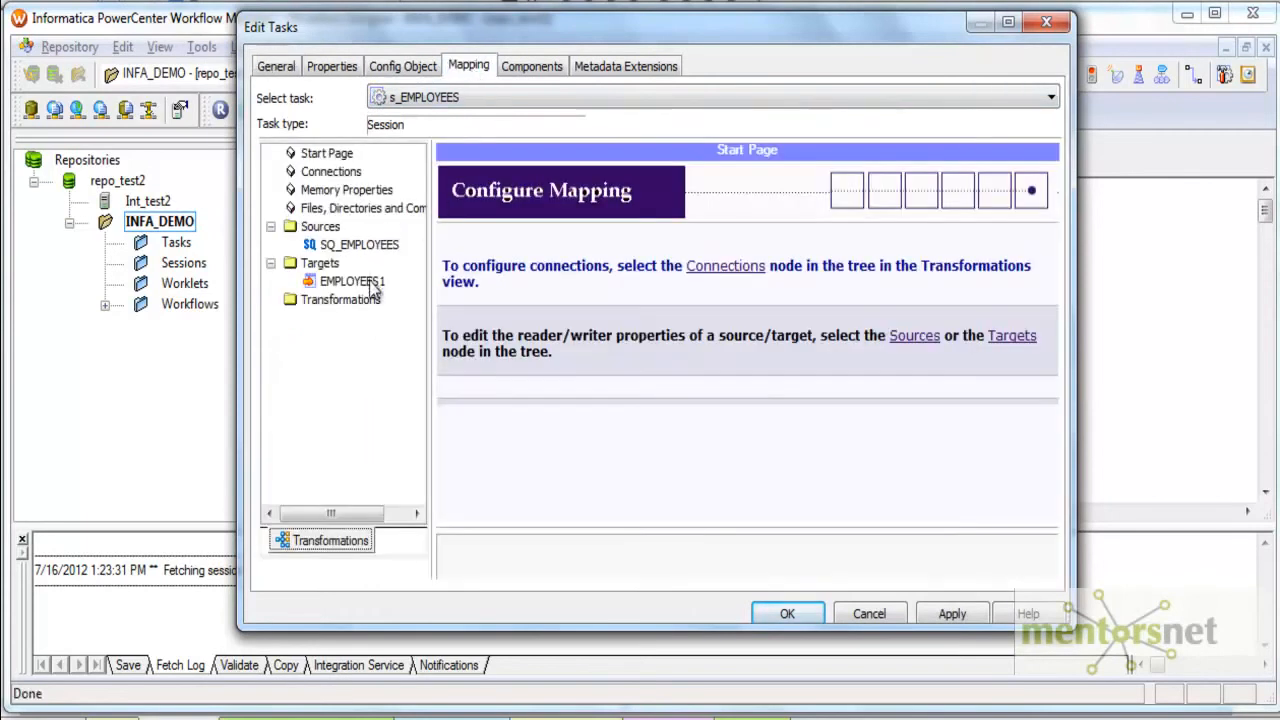
{"action": "left_click", "coordinate": [370, 281]}
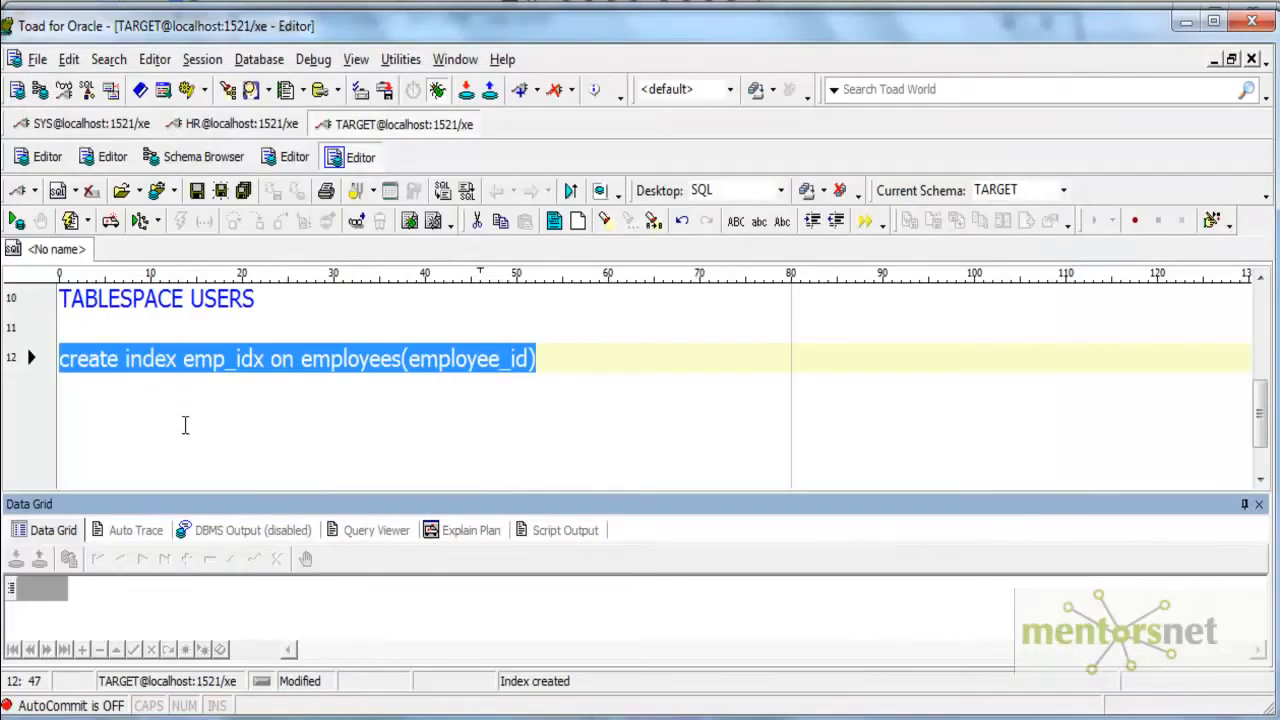
{"action": "left_click", "coordinate": [186, 421]}
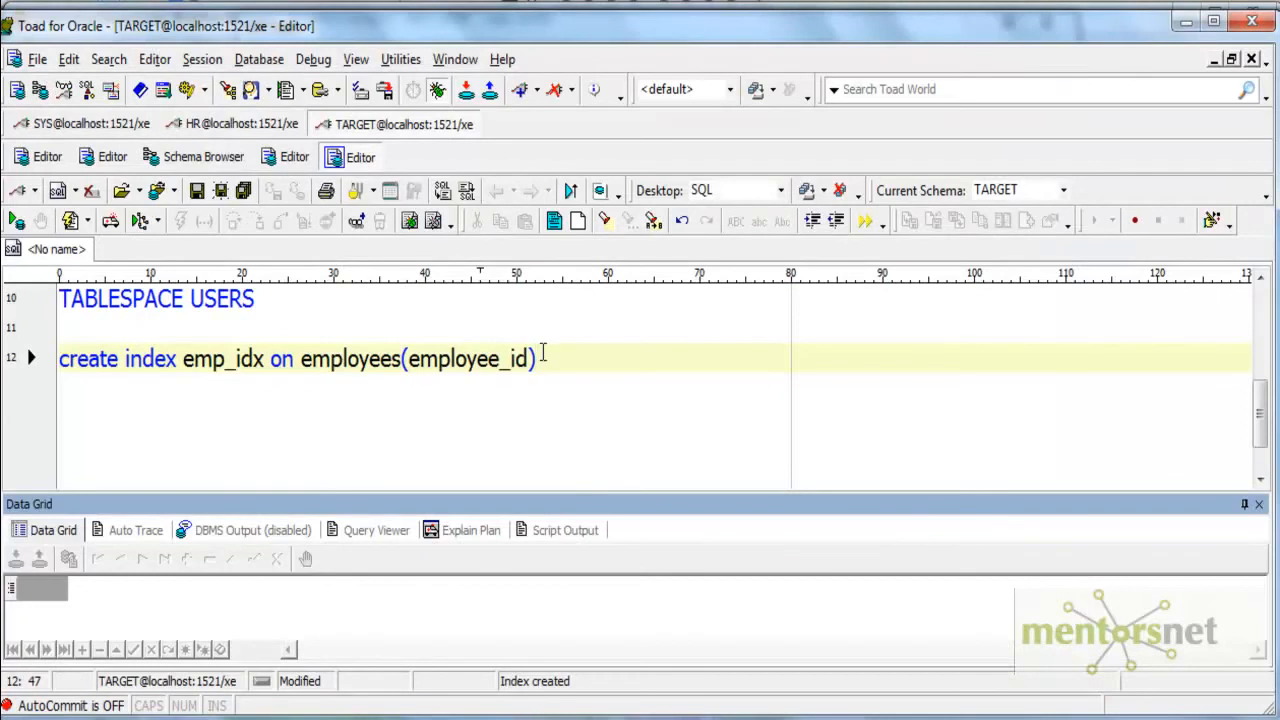
{"action": "left_click_drag", "start_coordinate": [540, 358], "coordinate": [52, 360]}
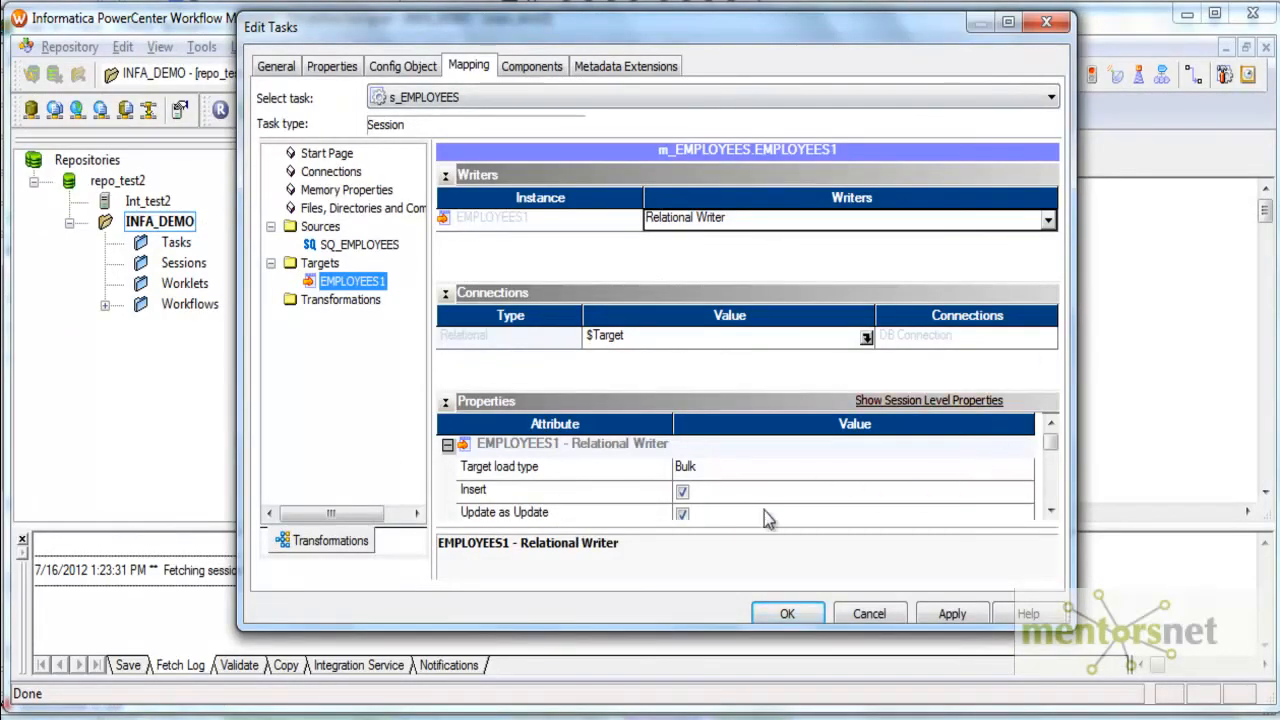
Step: Choose Bulk as the target load type for the EMPLOYEES1 relational writer in the s_EMPLOYEES session
{"action": "left_click", "coordinate": [715, 473]}
{"action": "left_click", "coordinate": [714, 467]}
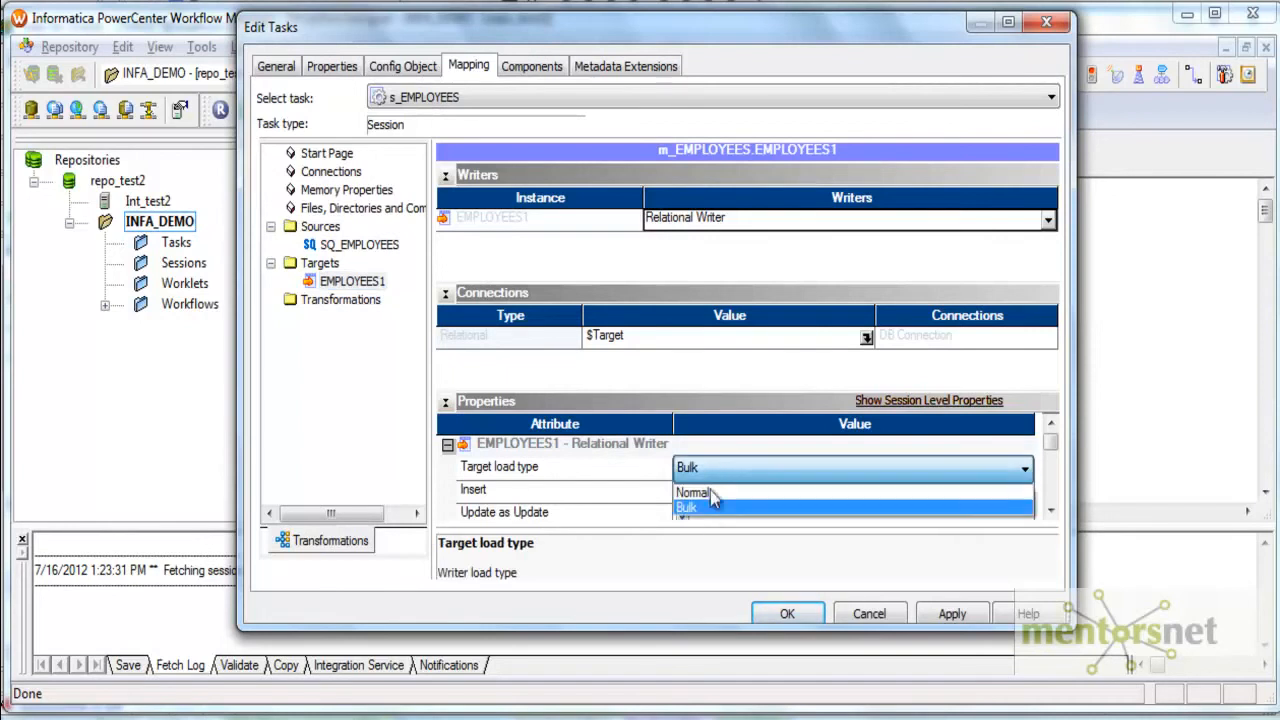
{"action": "left_click", "coordinate": [708, 509]}
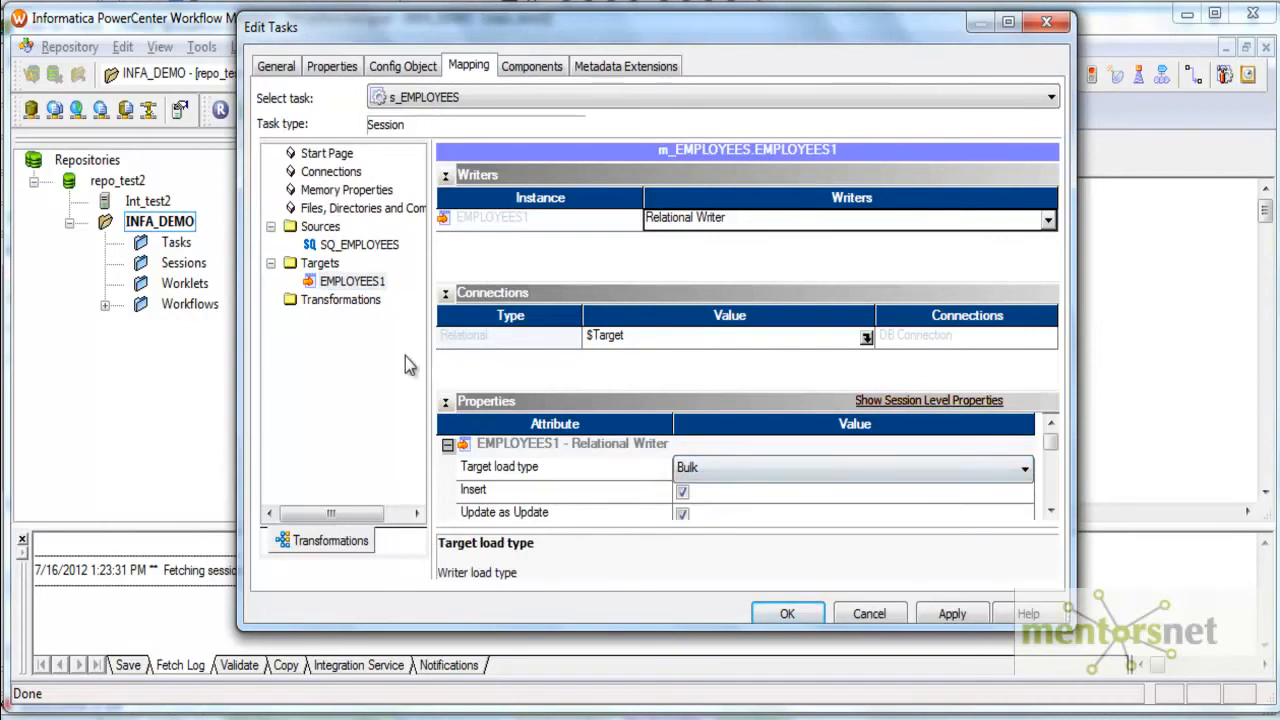
Step: Check the session's general failure options, accept the session edits and save the workflow to the repository
{"action": "left_click", "coordinate": [290, 68]}
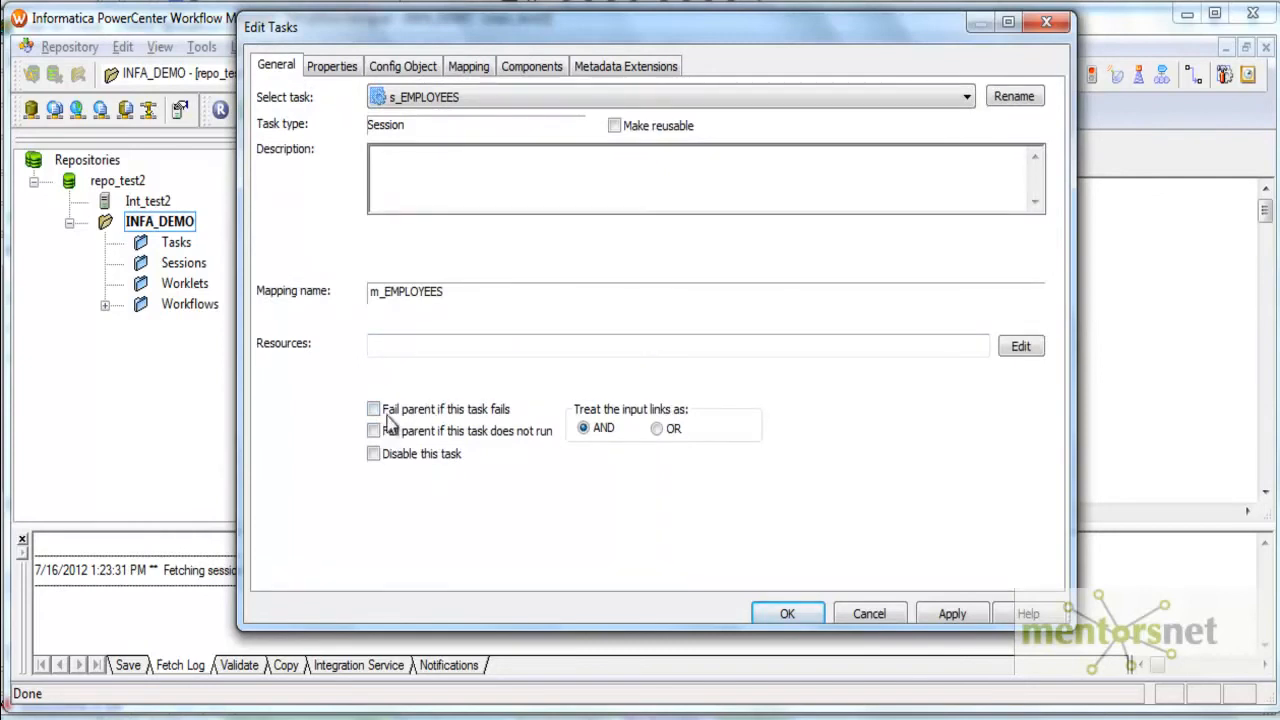
{"action": "left_click", "coordinate": [788, 613]}
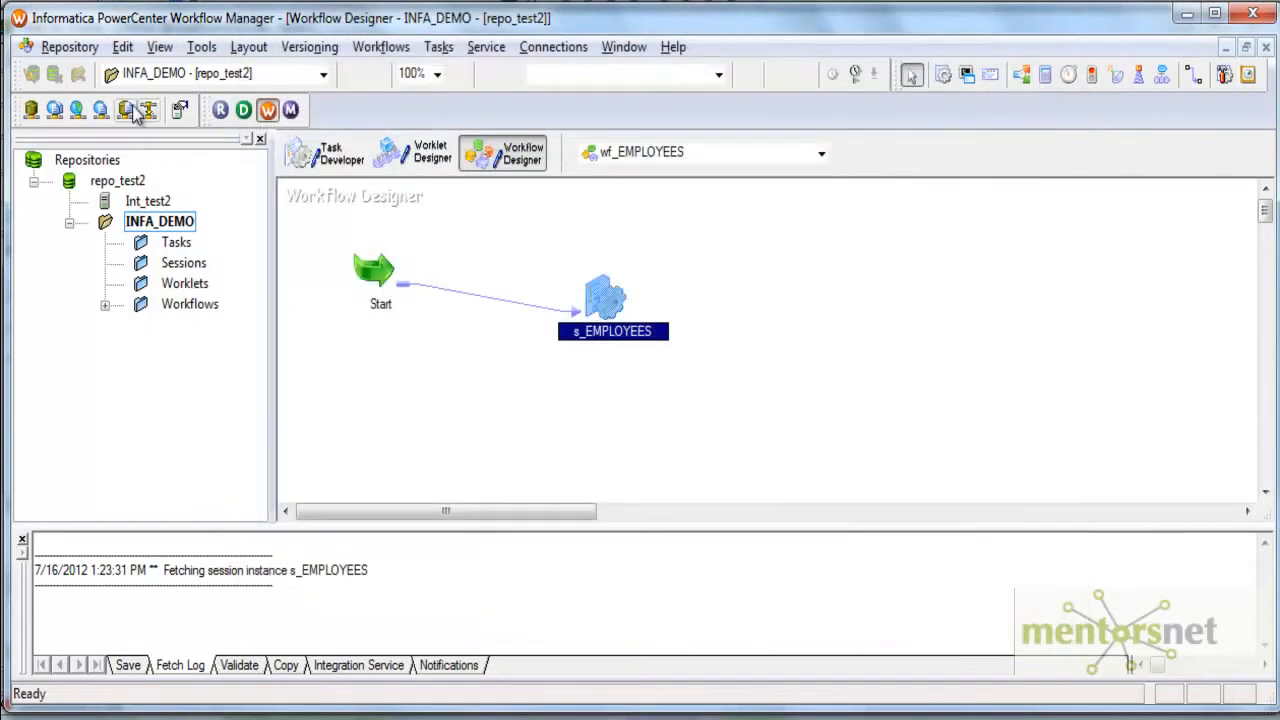
{"action": "left_click", "coordinate": [69, 46]}
{"action": "left_click", "coordinate": [62, 314]}
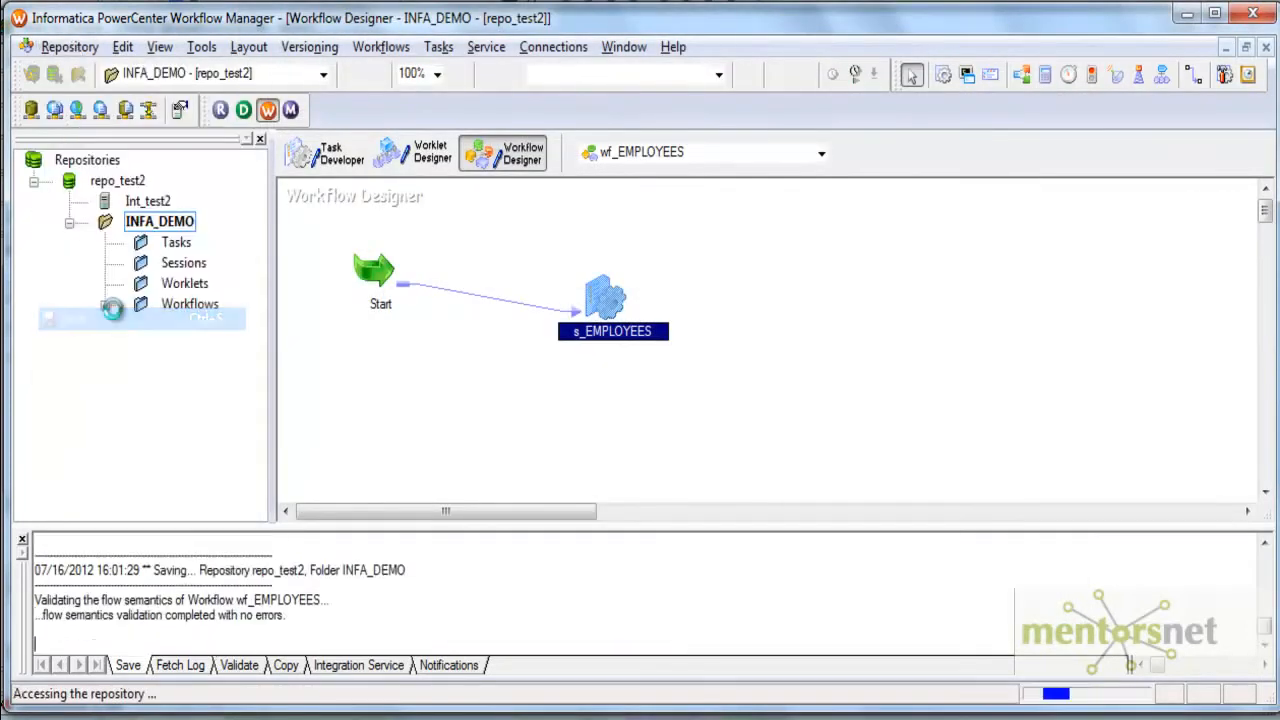
Step: Run the s_EMPLOYEES session and list the runs of wf_EMPLOYEES in Workflow Monitor, widening the repository tree to show full names
{"action": "right_click", "coordinate": [604, 298]}
{"action": "left_click", "coordinate": [650, 587]}
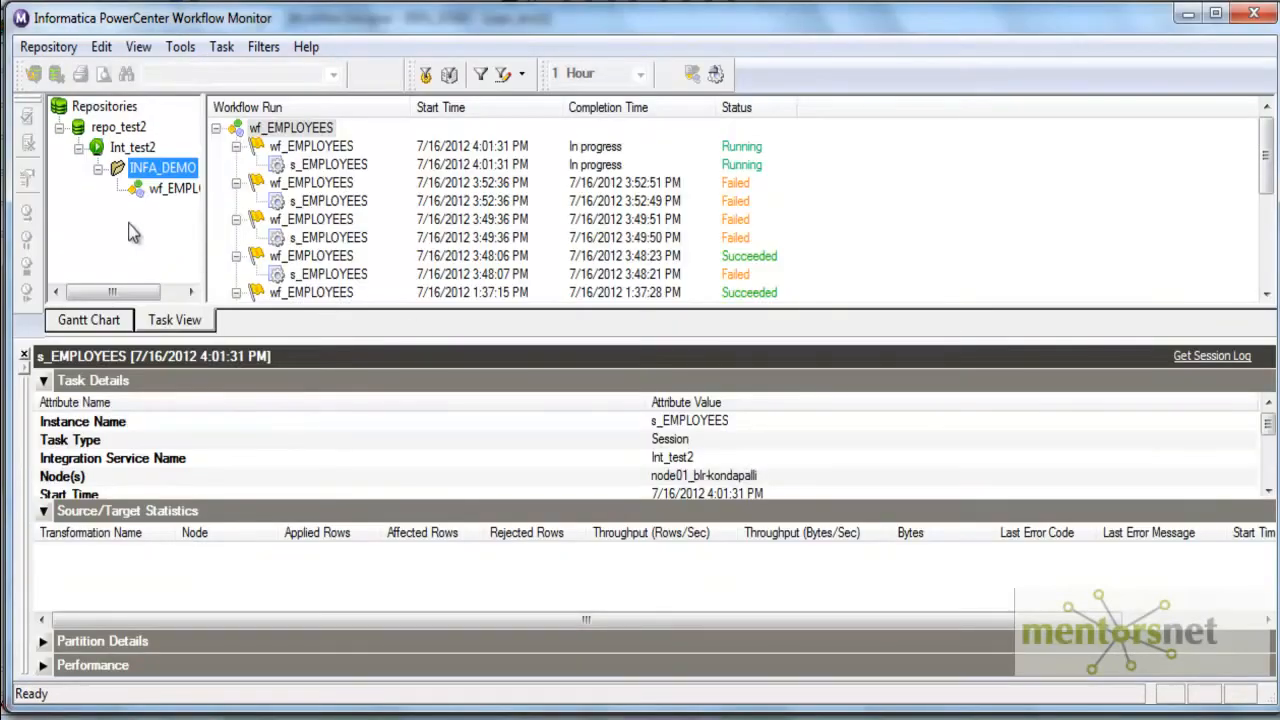
{"action": "left_click", "coordinate": [160, 192]}
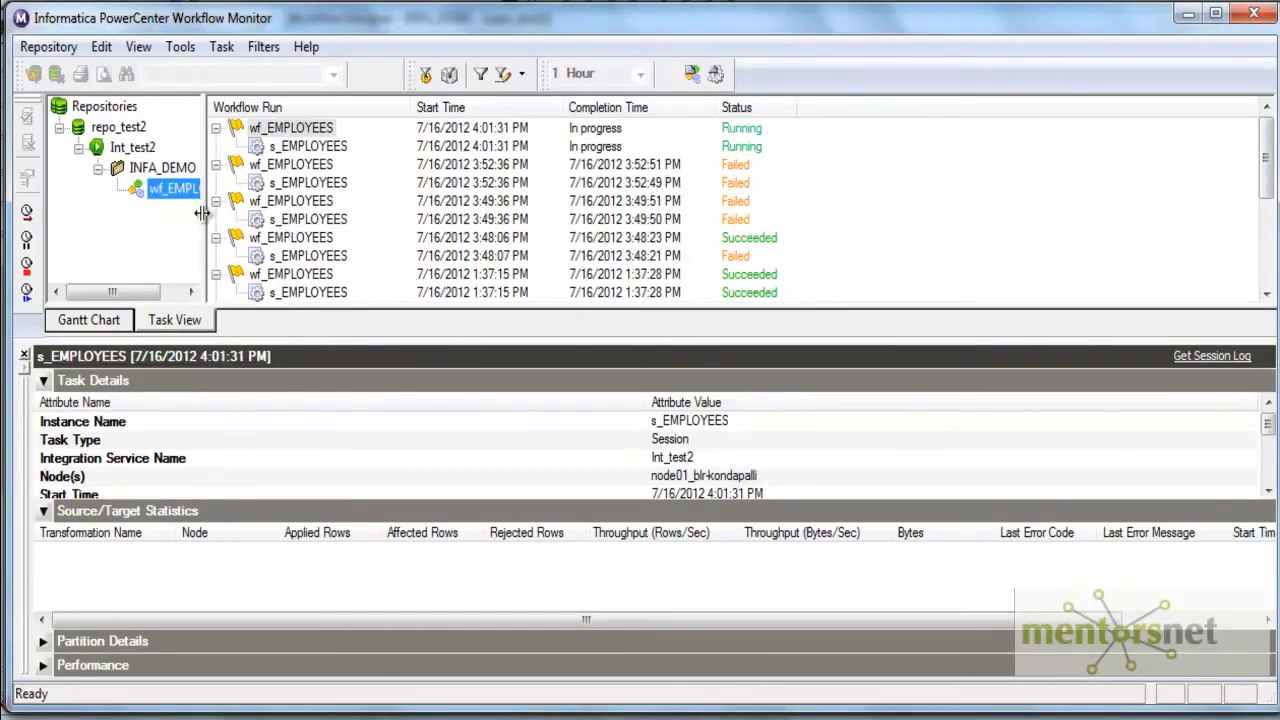
{"action": "left_click_drag", "start_coordinate": [200, 213], "coordinate": [318, 226]}
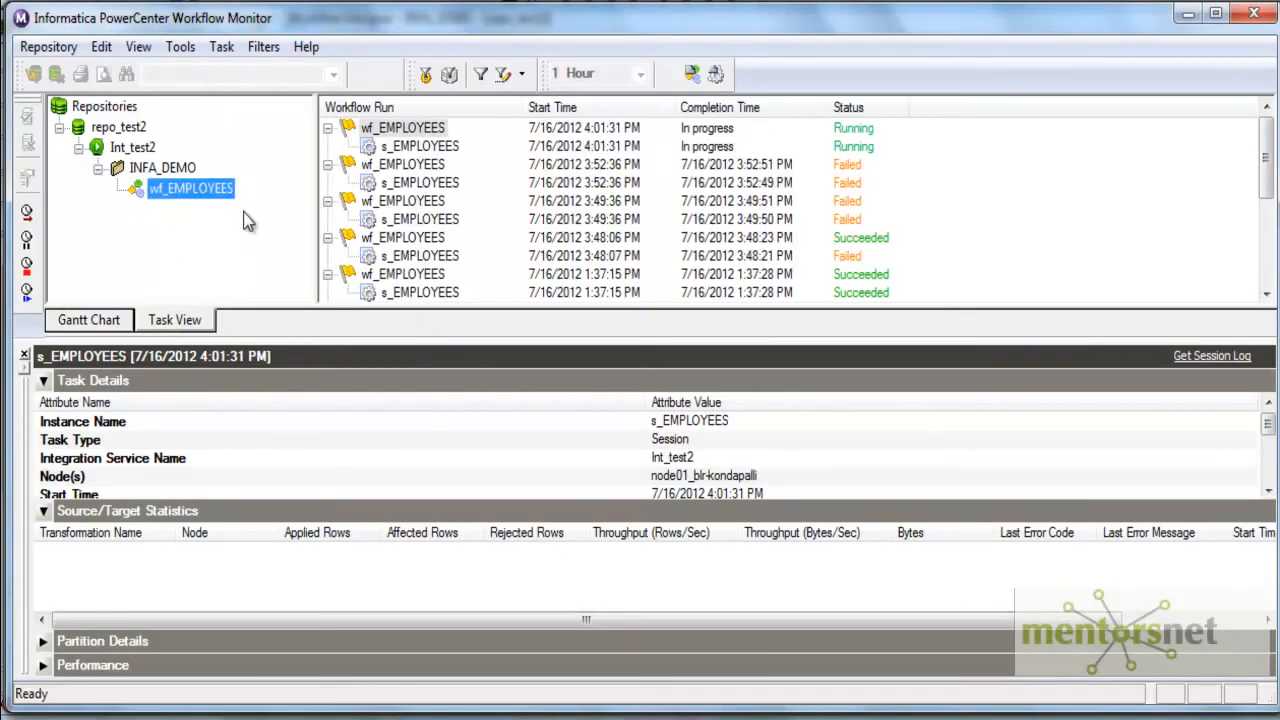
Step: Get the run properties of the latest s_EMPLOYEES run and enlarge the details area to read the failure information
{"action": "right_click", "coordinate": [410, 146]}
{"action": "left_click", "coordinate": [463, 451]}
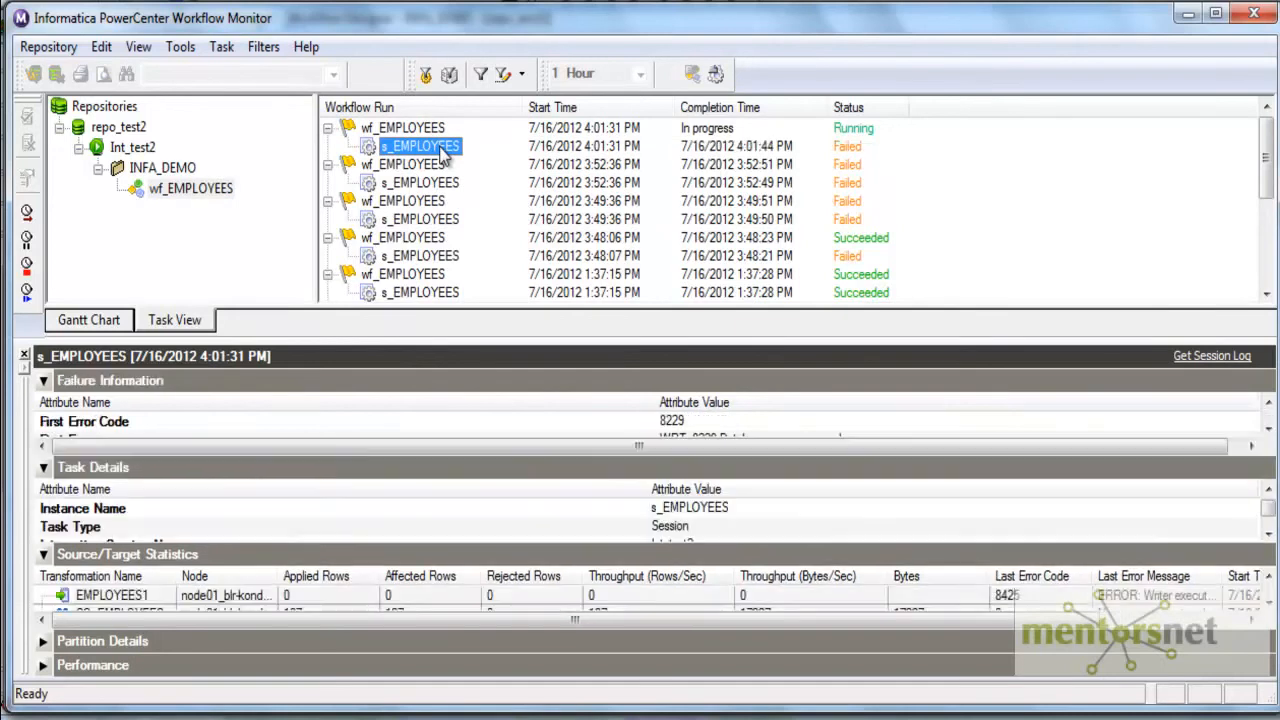
{"action": "left_click_drag", "start_coordinate": [471, 338], "coordinate": [503, 277]}
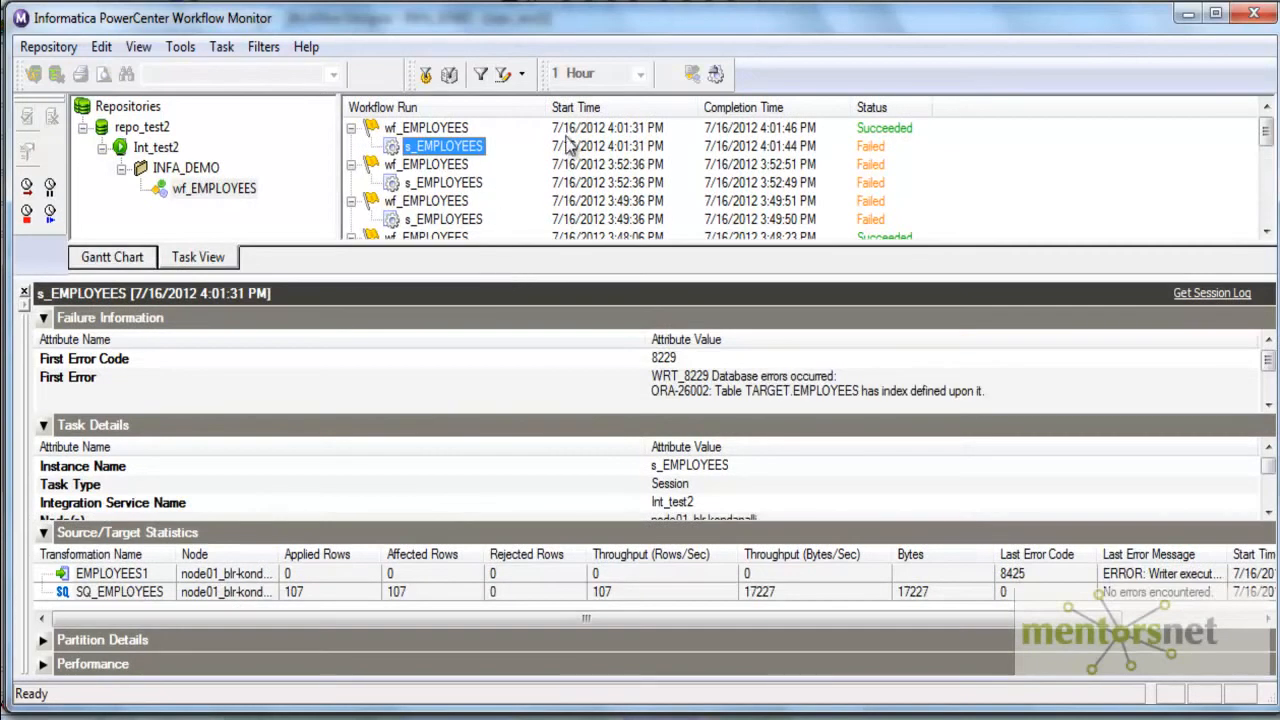
Step: Compare the status of the latest wf_EMPLOYEES run with its s_EMPLOYEES session and with the previous run
{"action": "left_click", "coordinate": [420, 130]}
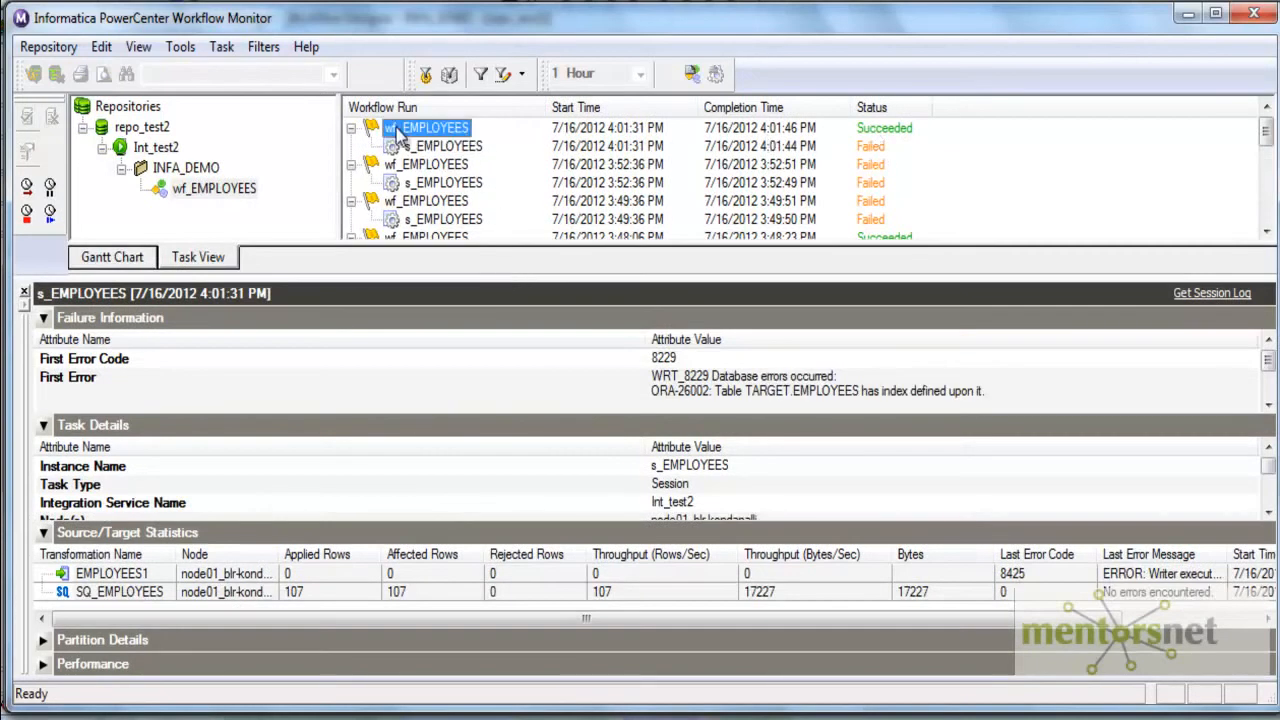
{"action": "left_click", "coordinate": [438, 183]}
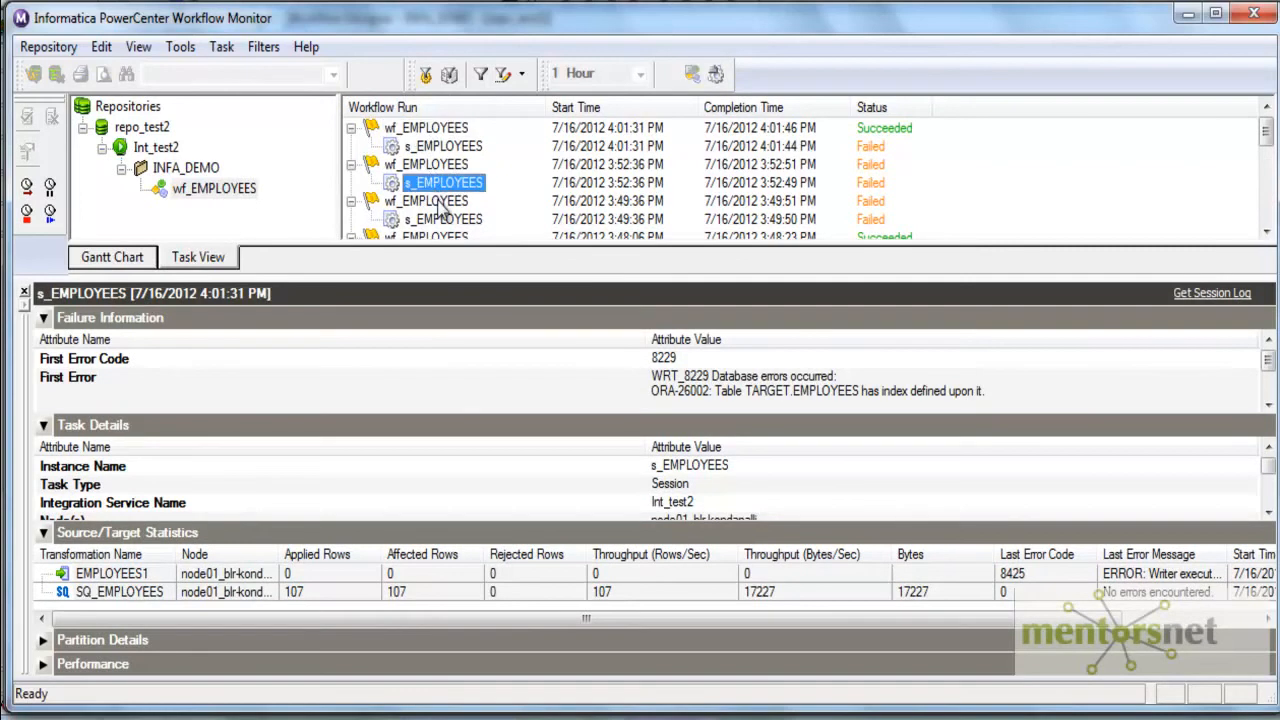
{"action": "left_click", "coordinate": [430, 168]}
{"action": "left_click", "coordinate": [430, 132]}
{"action": "left_click", "coordinate": [431, 146]}
{"action": "left_click", "coordinate": [430, 134]}
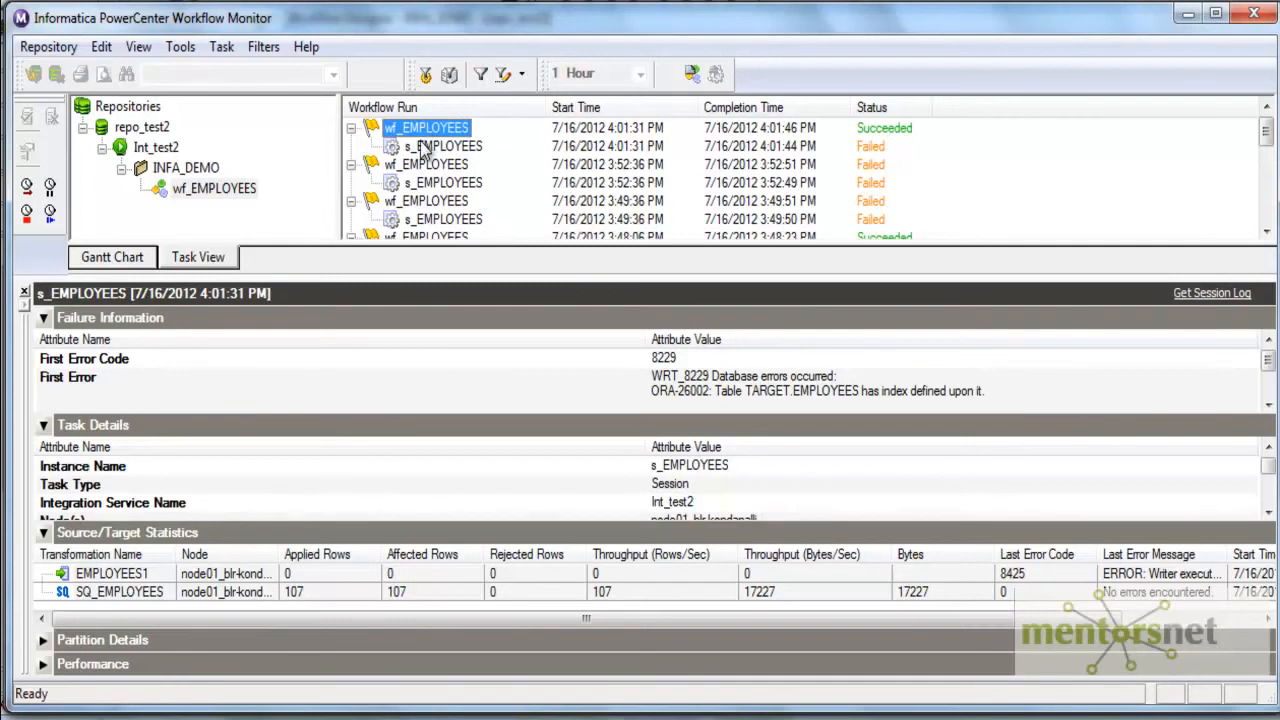
Step: Open the session log of the latest s_EMPLOYEES run and examine the writer's load entries and errors
{"action": "right_click", "coordinate": [428, 148]}
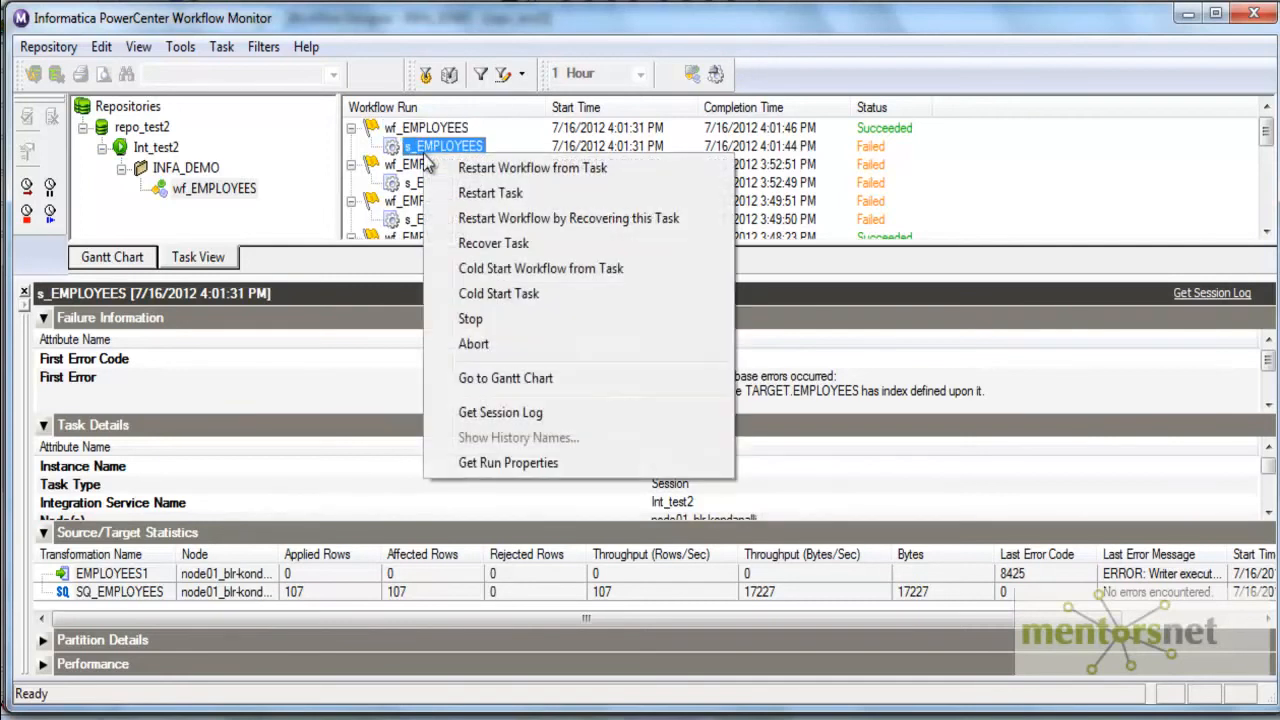
{"action": "left_click", "coordinate": [473, 410]}
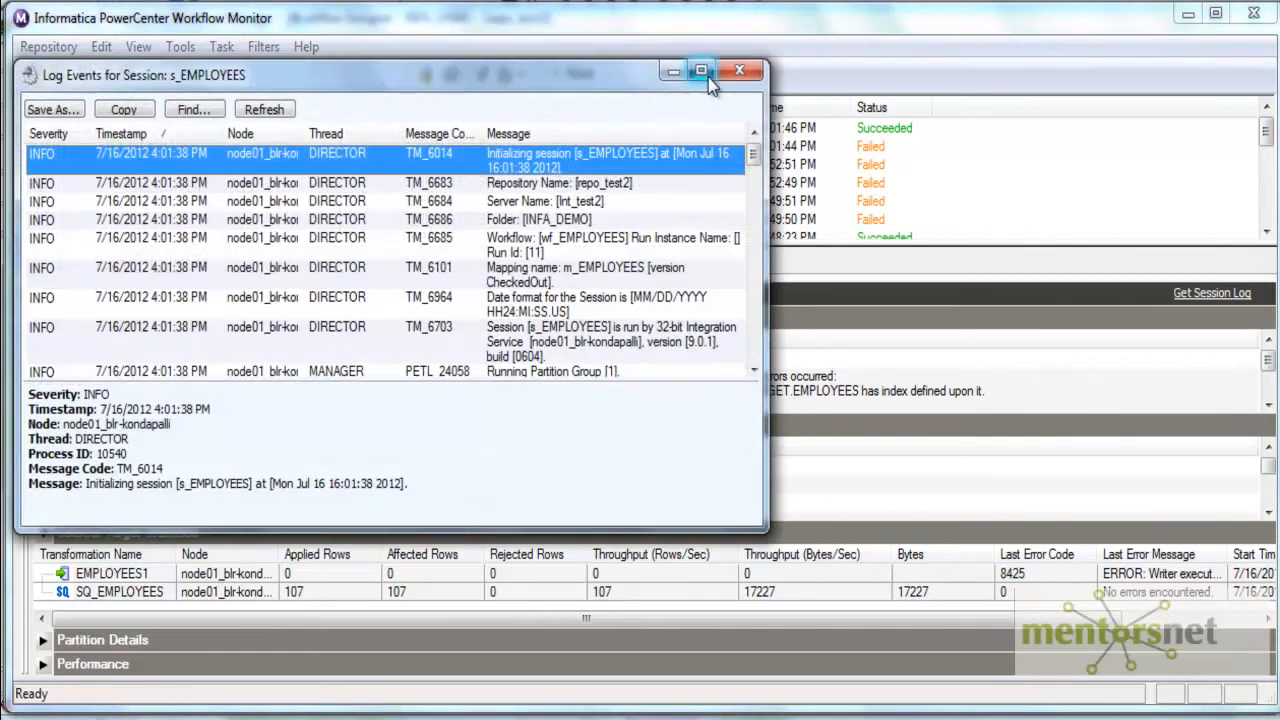
{"action": "left_click", "coordinate": [701, 72]}
{"action": "scroll", "coordinate": [487, 432], "scroll_direction": "down", "scroll_amount": 8}
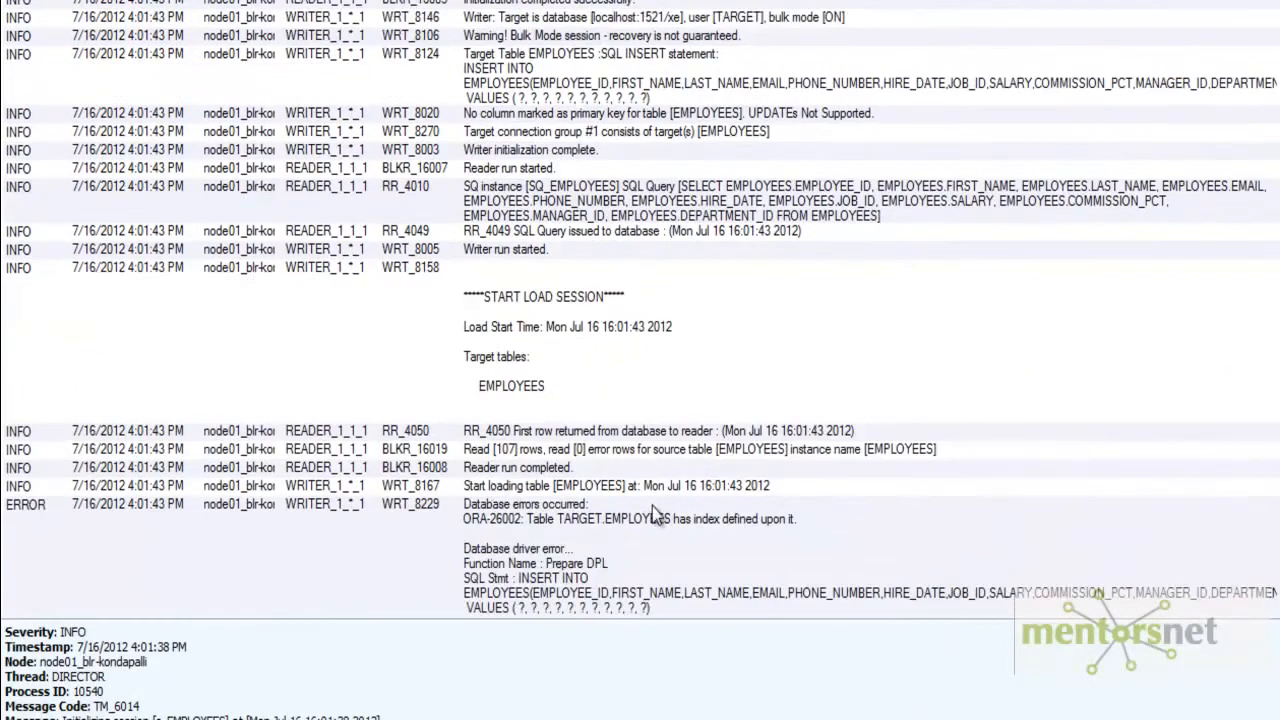
{"action": "scroll", "coordinate": [652, 506], "scroll_direction": "down", "scroll_amount": 1}
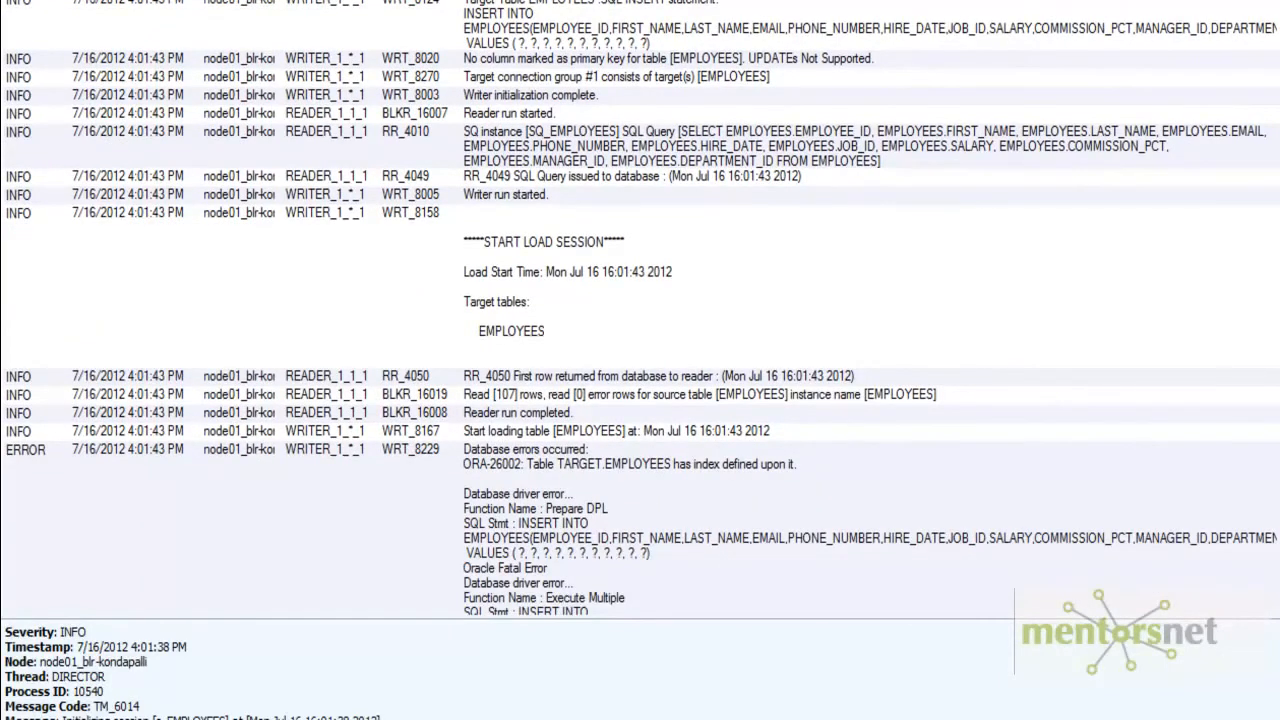
{"action": "left_click", "coordinate": [1272, 2]}
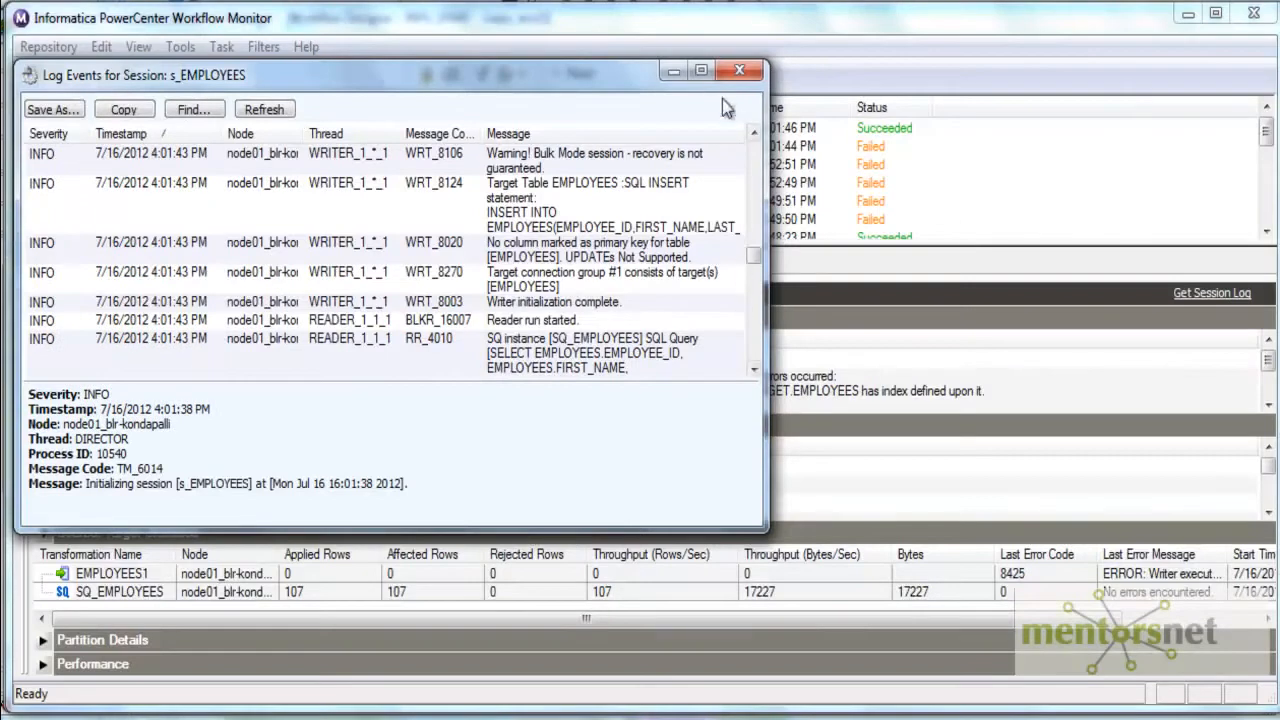
Step: Enlarge the log events window and select the WRT_8229 error entry to examine its details and the preceding entries
{"action": "left_click_drag", "start_coordinate": [587, 79], "coordinate": [576, 33]}
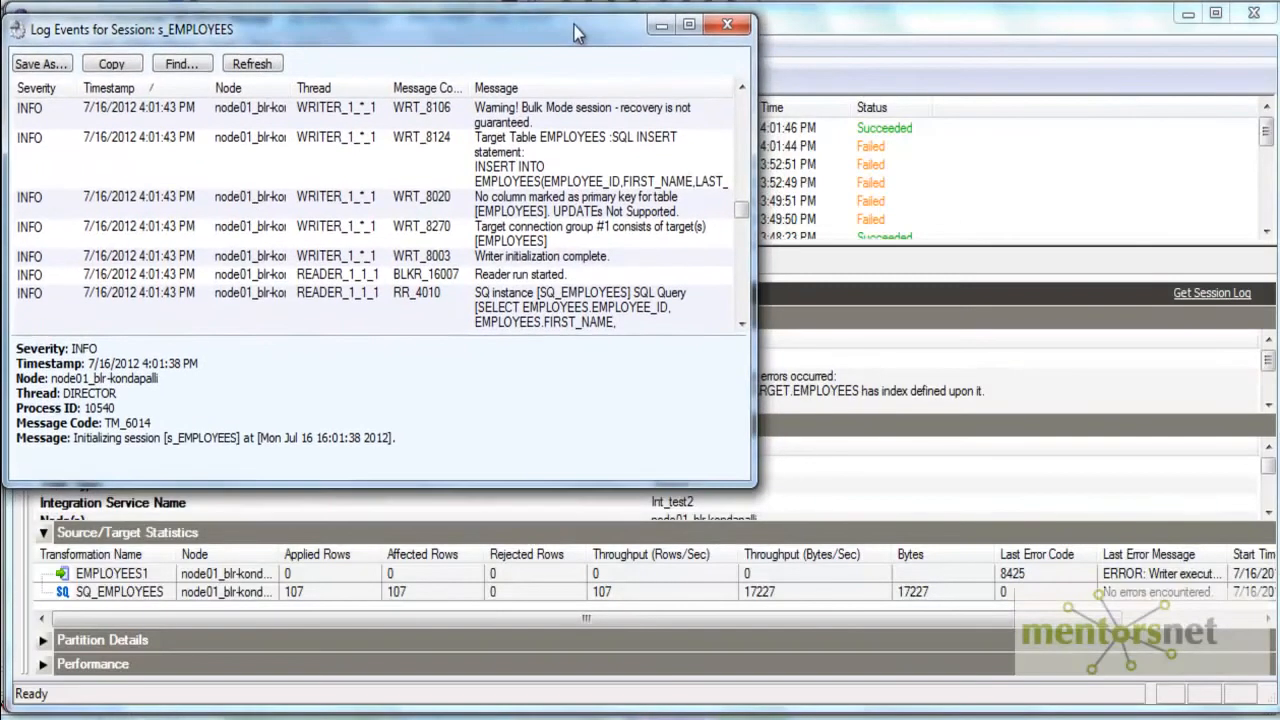
{"action": "left_click_drag", "start_coordinate": [754, 476], "coordinate": [1270, 710]}
{"action": "left_click", "coordinate": [306, 270]}
{"action": "scroll", "coordinate": [298, 291], "scroll_direction": "down", "scroll_amount": 3}
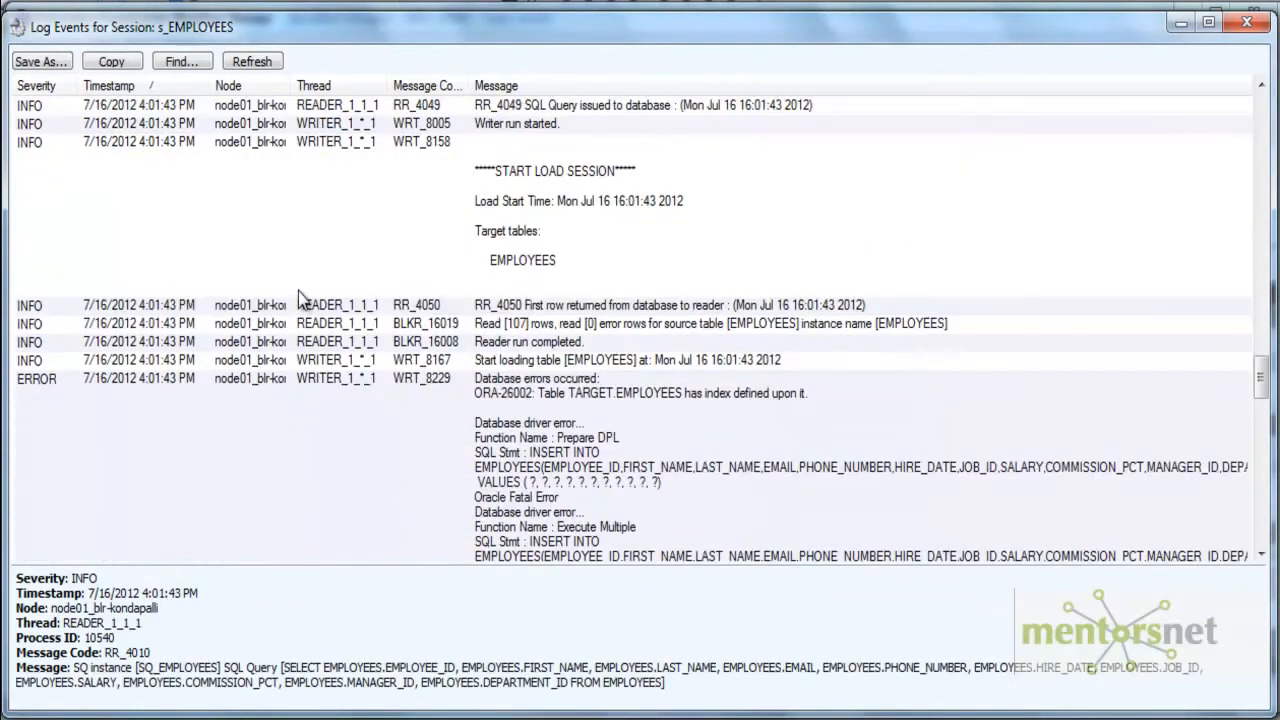
{"action": "left_click", "coordinate": [640, 466]}
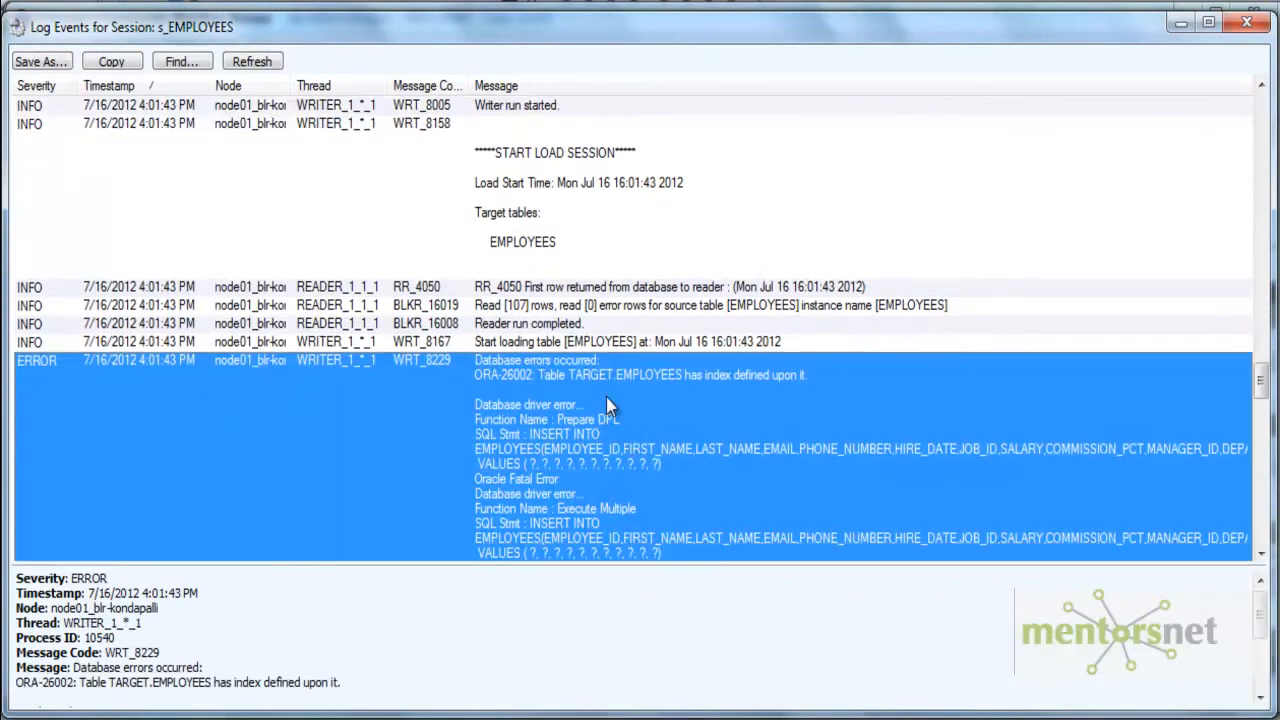
{"action": "scroll", "coordinate": [606, 397], "scroll_direction": "up", "scroll_amount": 4}
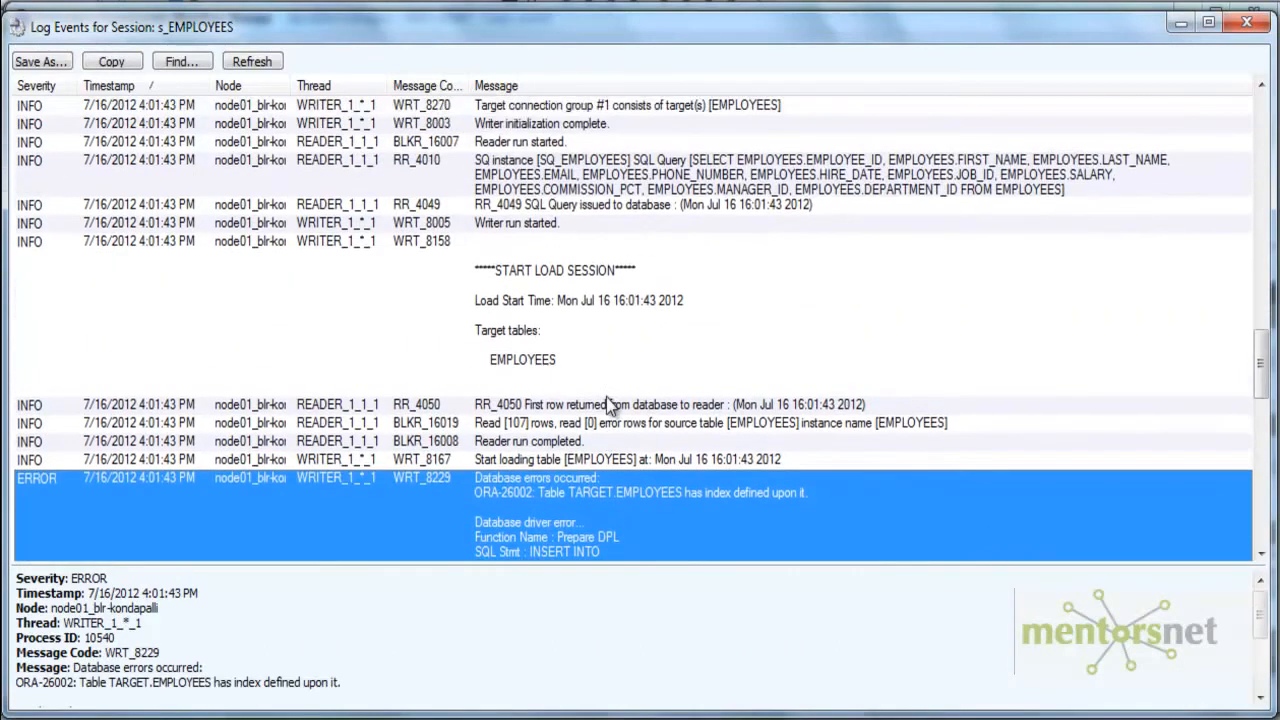
Step: Select the WRT_8146 writer entry to examine the bulk mode setting and the following load entries, and close the session log
{"action": "scroll", "coordinate": [606, 397], "scroll_direction": "up", "scroll_amount": 1}
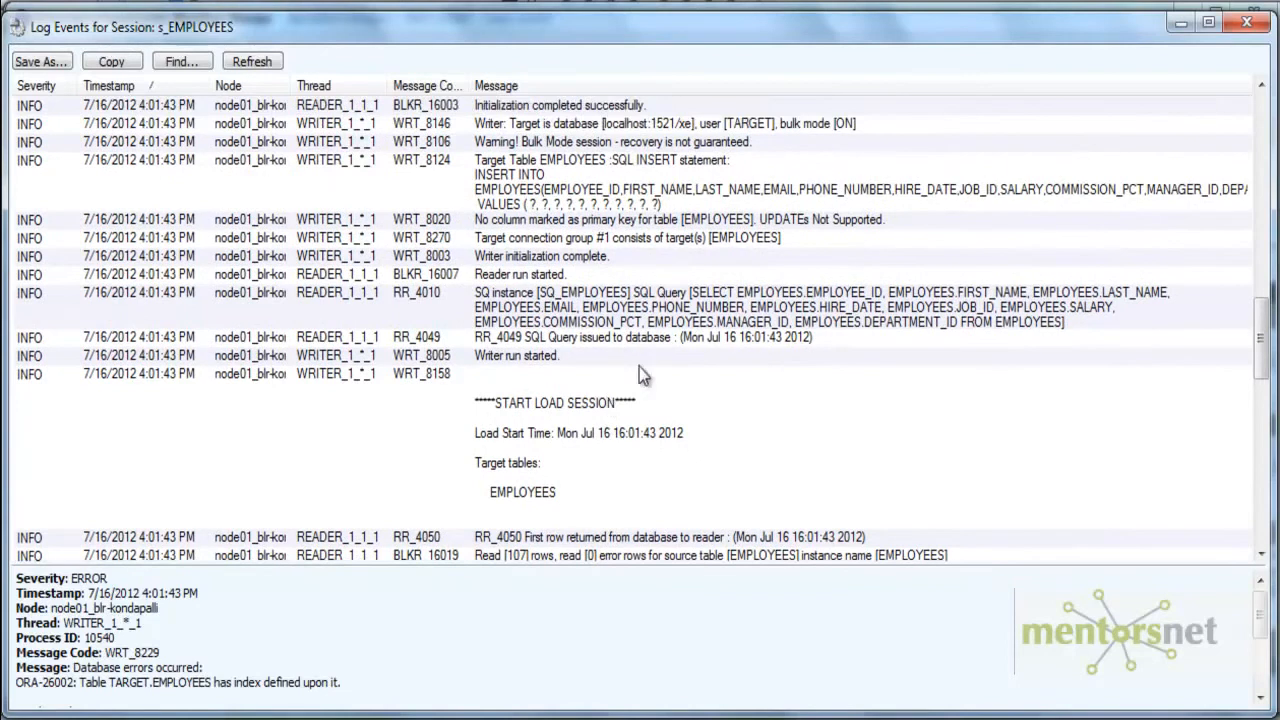
{"action": "left_click", "coordinate": [641, 121]}
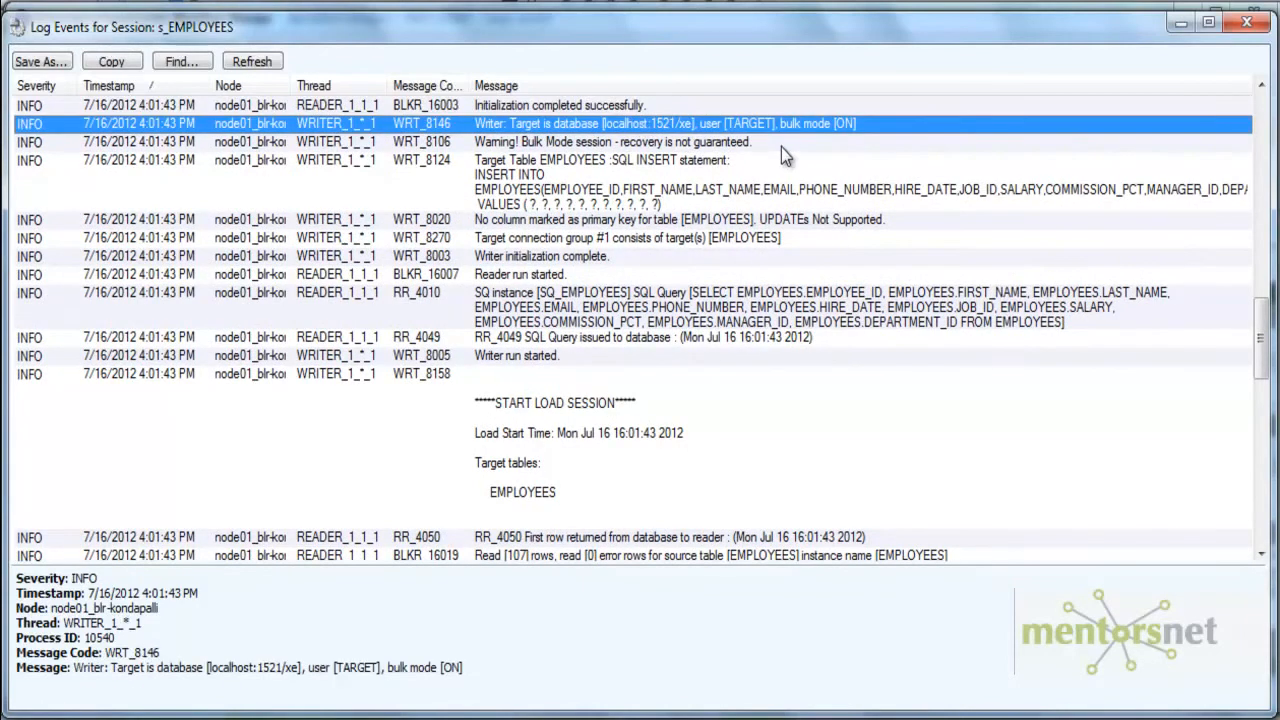
{"action": "scroll", "coordinate": [771, 391], "scroll_direction": "down", "scroll_amount": 1}
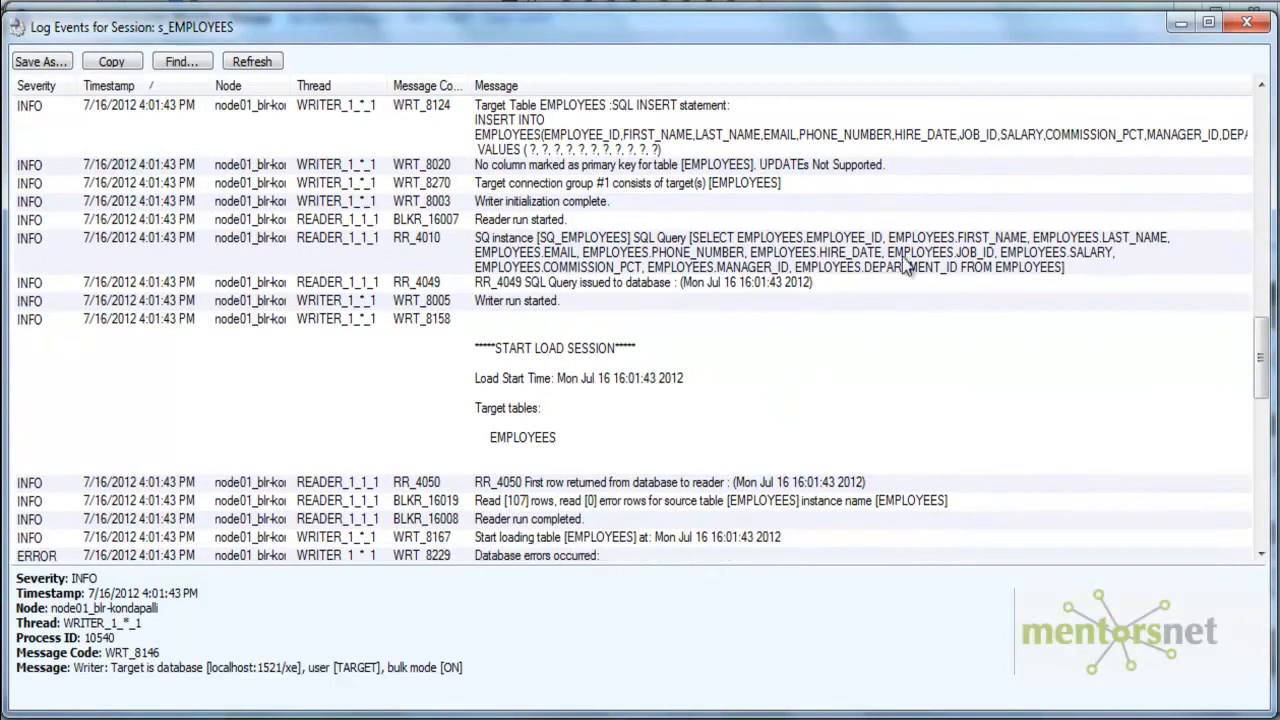
{"action": "left_click", "coordinate": [1244, 22]}
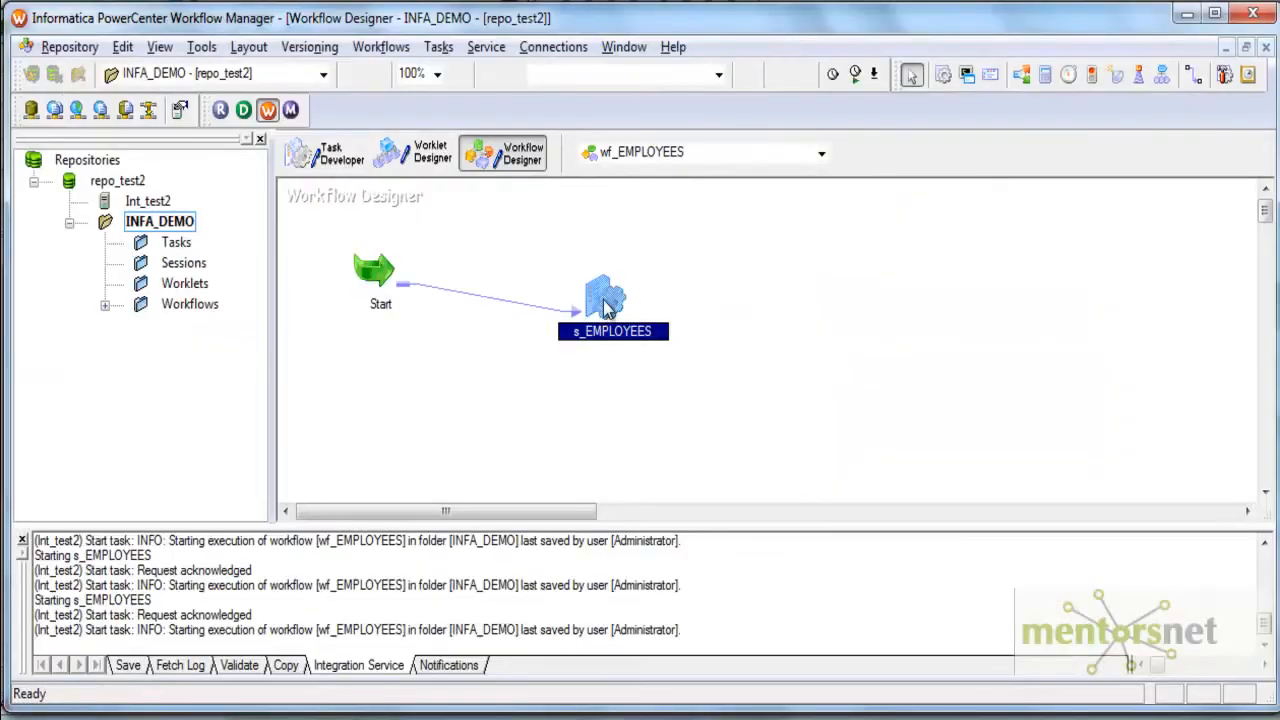
Step: Enable "Fail parent if this task fails" for the s_EMPLOYEES session and apply the change
{"action": "double_click", "coordinate": [604, 299]}
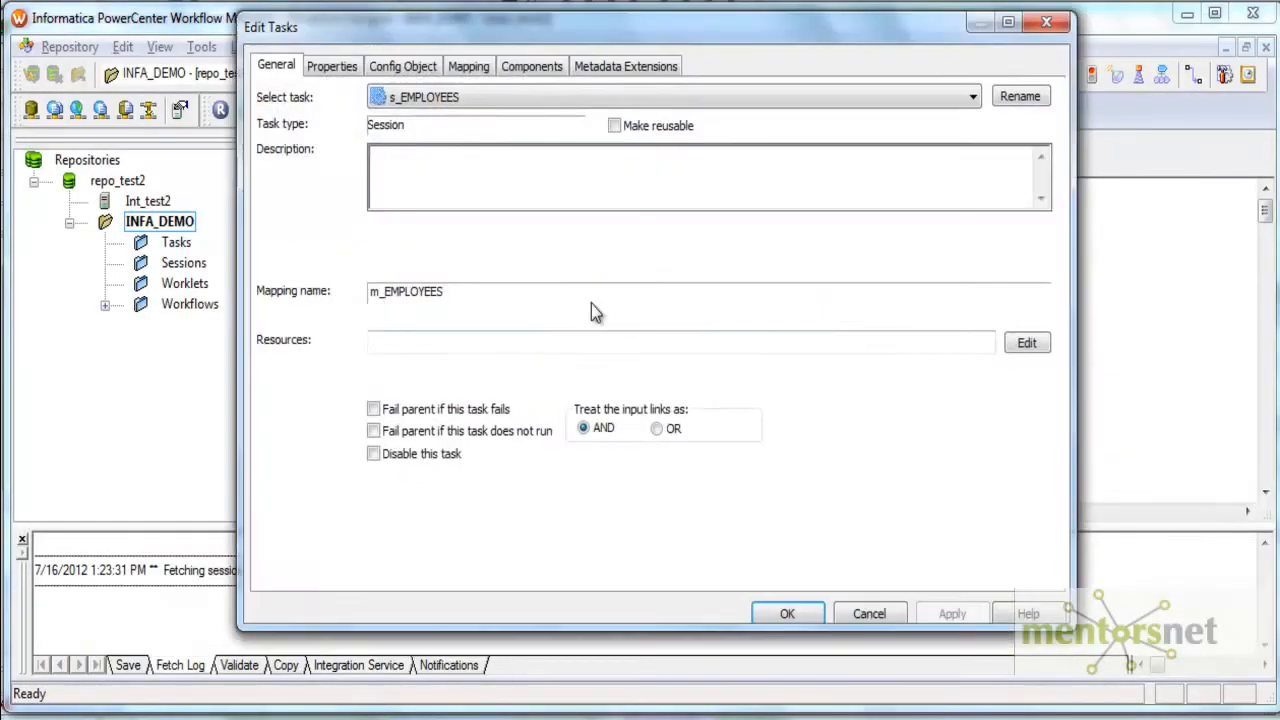
{"action": "left_click", "coordinate": [374, 409]}
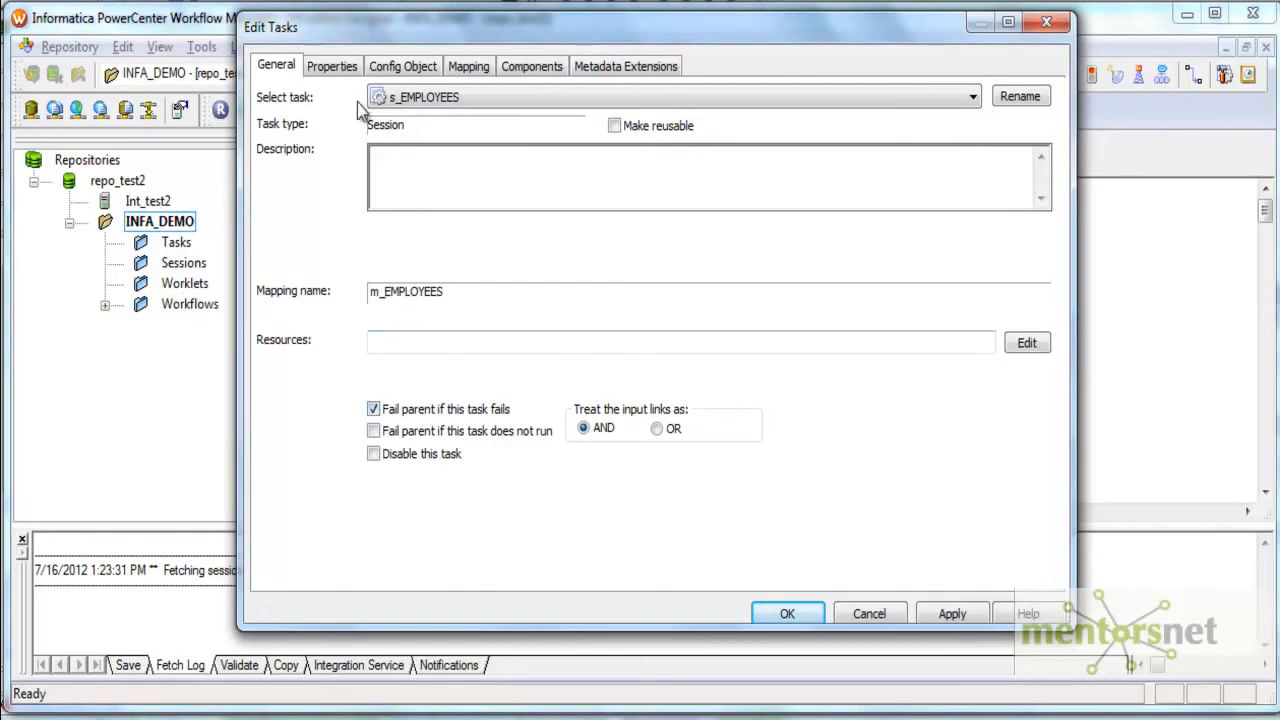
{"action": "left_click", "coordinate": [333, 67]}
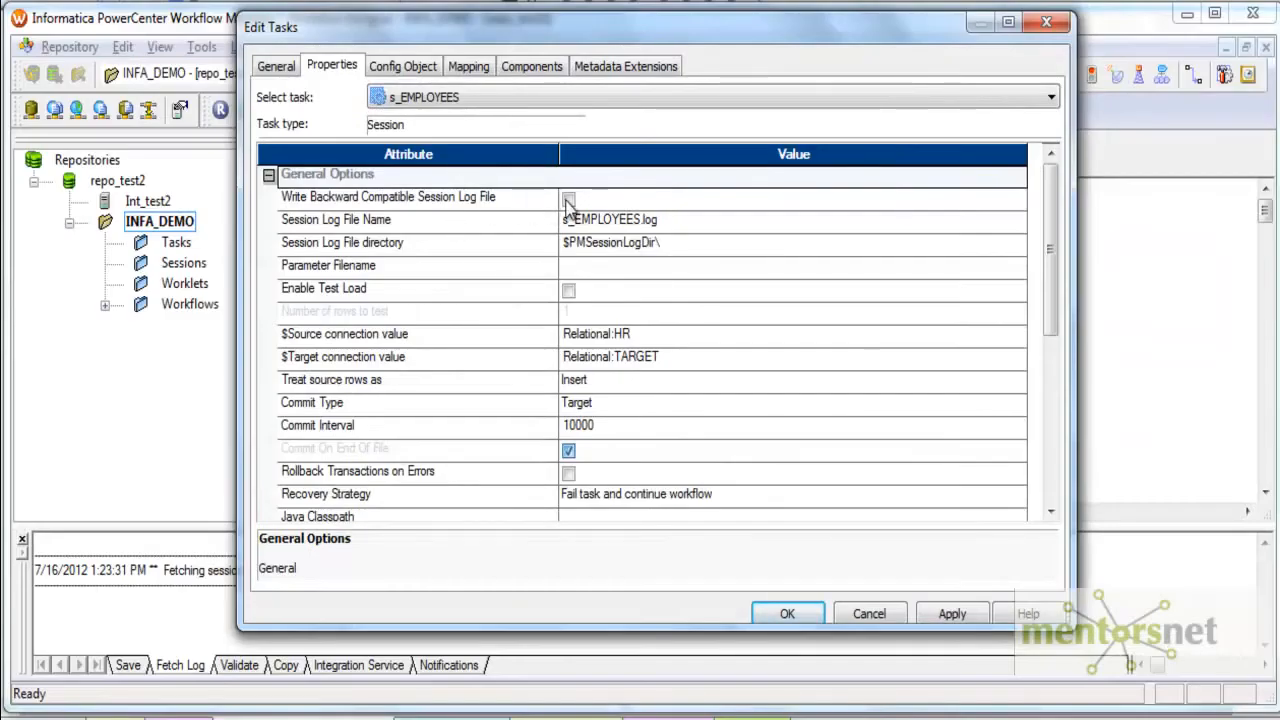
{"action": "left_click", "coordinate": [951, 613]}
{"action": "left_click", "coordinate": [787, 613]}
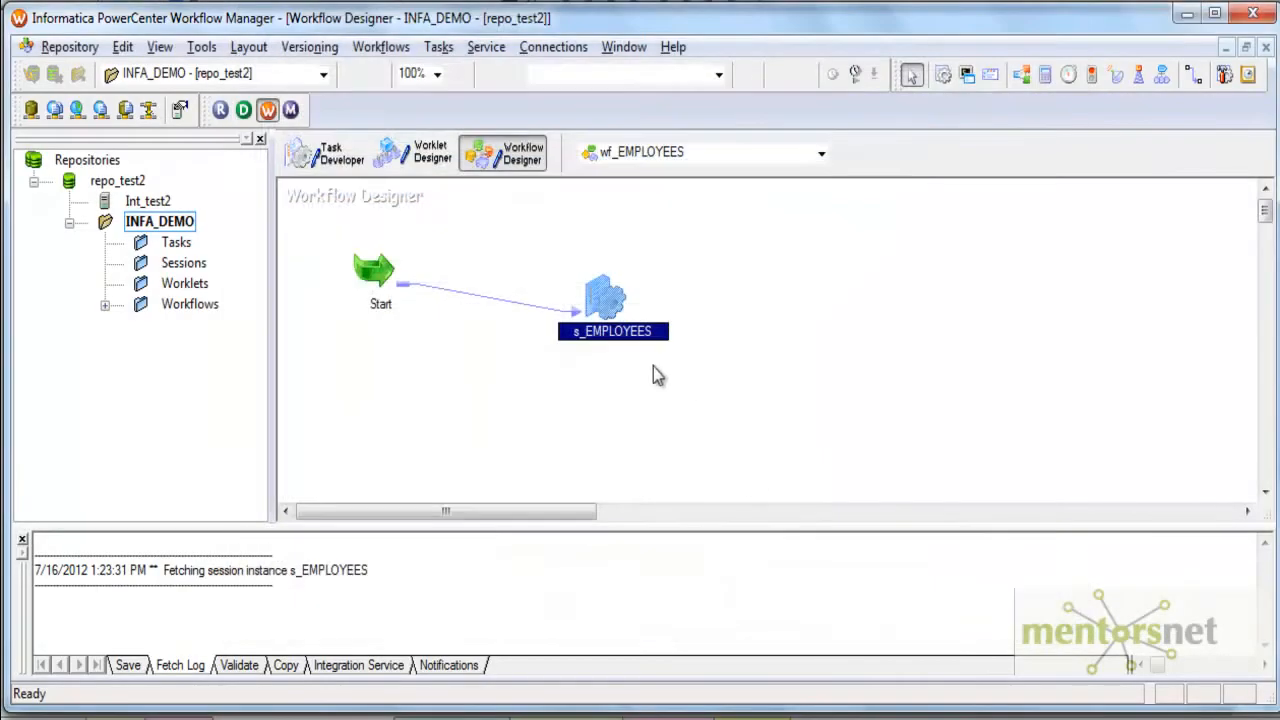
{"action": "right_click", "coordinate": [607, 298]}
{"action": "left_click", "coordinate": [652, 590]}
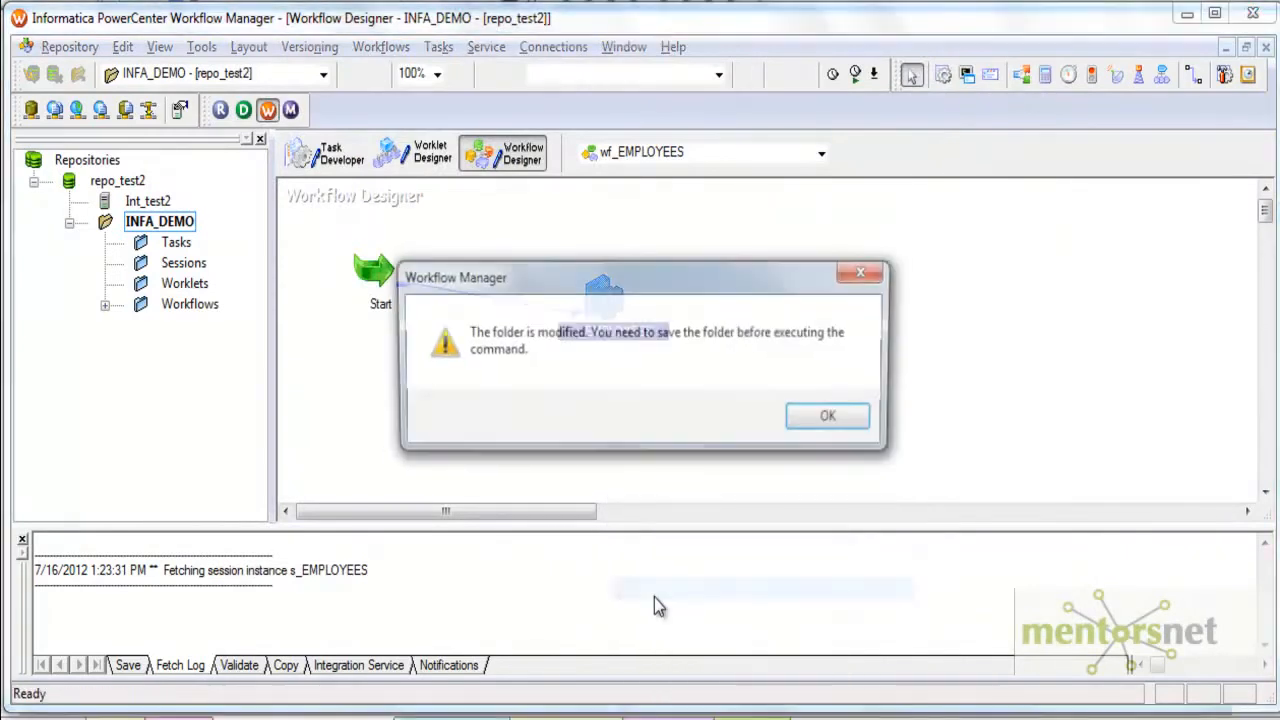
{"action": "left_click", "coordinate": [829, 424]}
Step: Save the modified wf_EMPLOYEES workflow and start the s_EMPLOYEES task
{"action": "left_click", "coordinate": [66, 46]}
{"action": "left_click", "coordinate": [122, 315]}
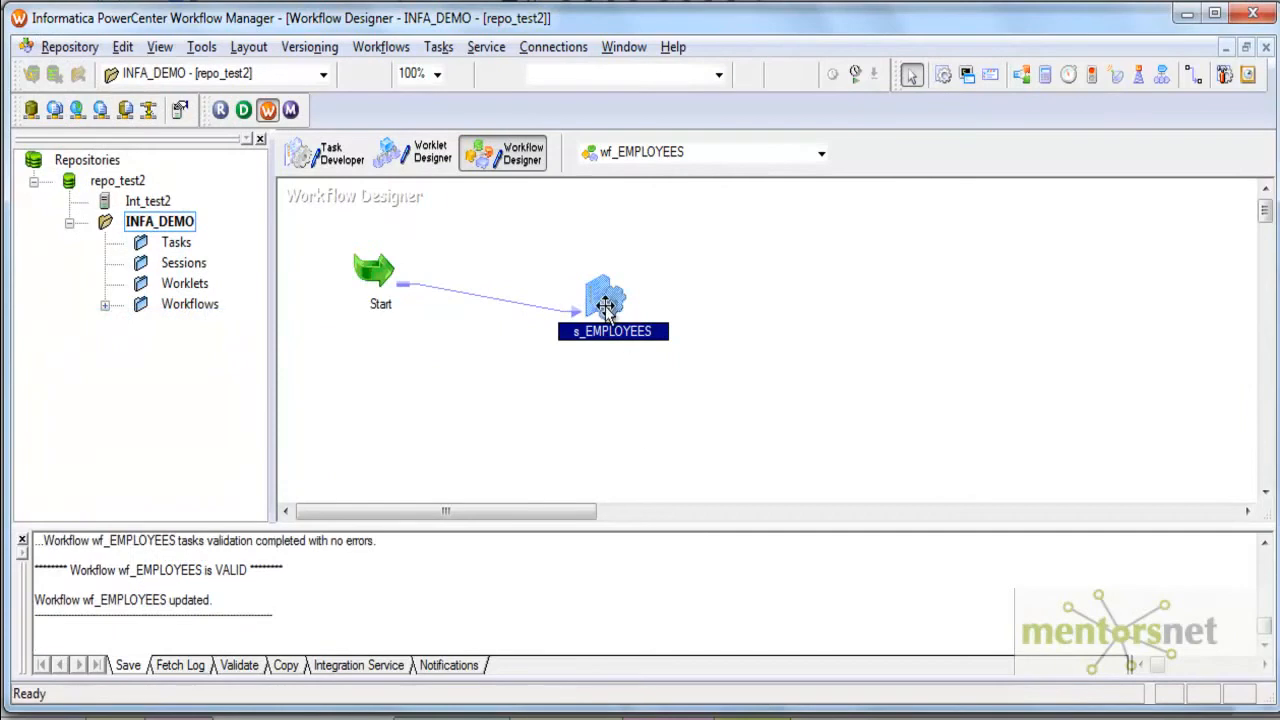
{"action": "right_click", "coordinate": [603, 294]}
{"action": "left_click", "coordinate": [640, 588]}
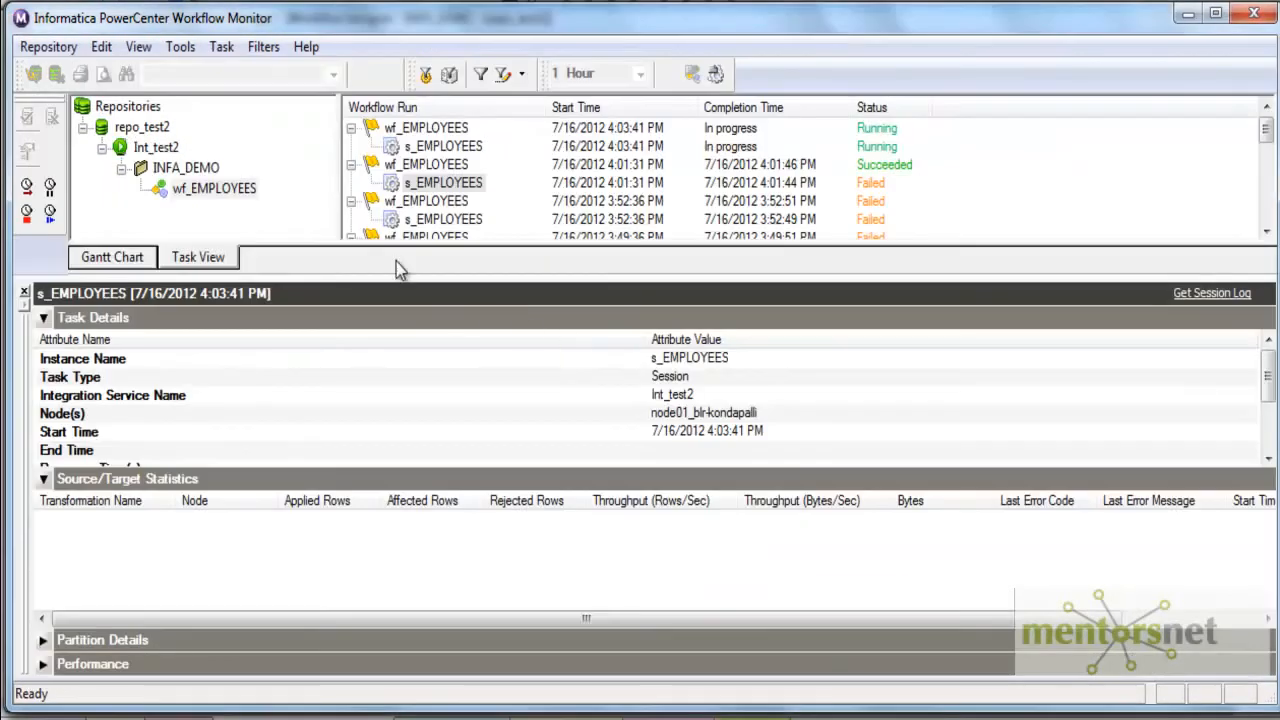
Step: Get the run properties of the newest s_EMPLOYEES run and switch to the slide about session log properties
{"action": "right_click", "coordinate": [445, 146]}
{"action": "left_click", "coordinate": [502, 446]}
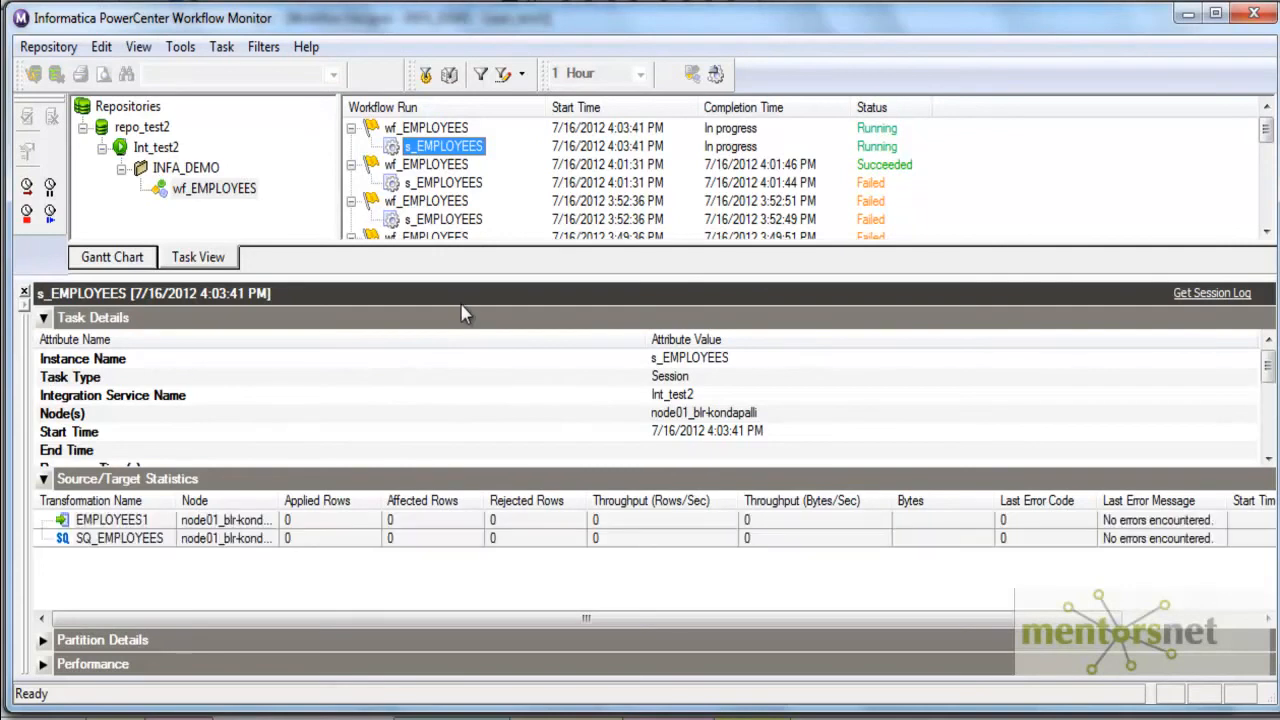
{"action": "key", "text": "alt"}
{"action": "key", "text": "alt+Tab"}
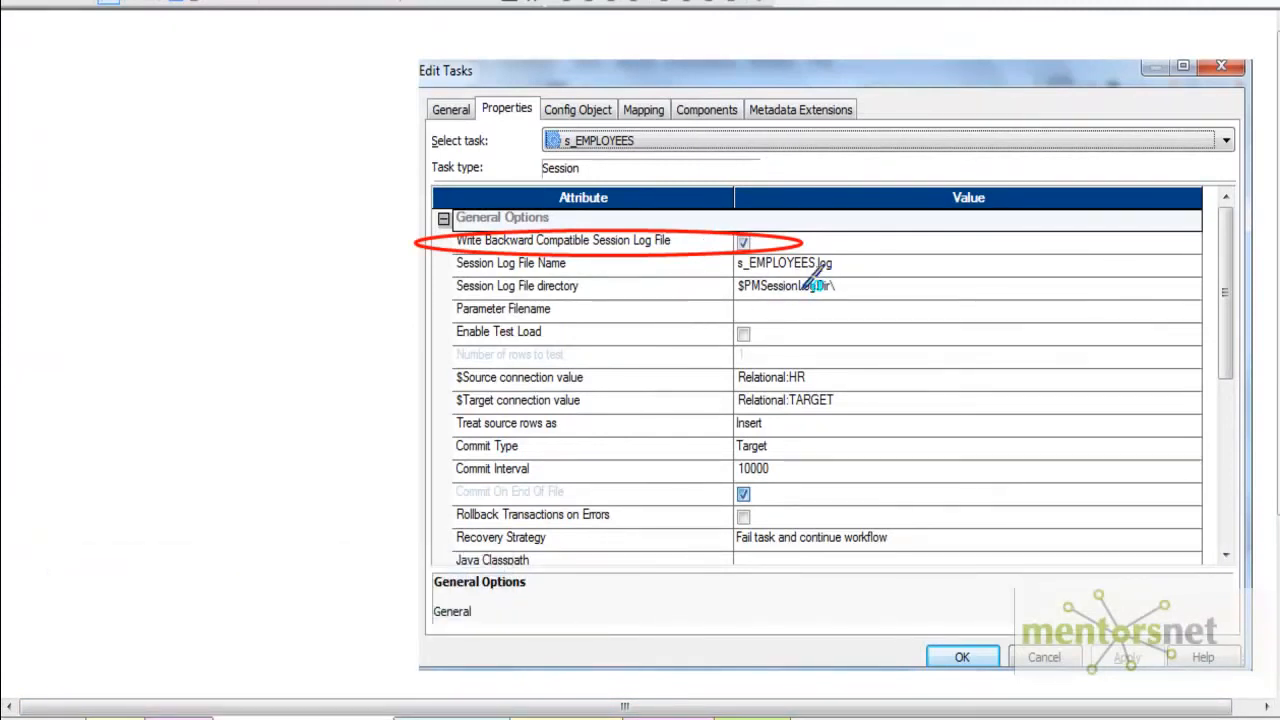
Step: Switch to the SessLogs folder in Windows Explorer and sort the log files by date modified, newest first
{"action": "mouse_move", "coordinate": [260, 712]}
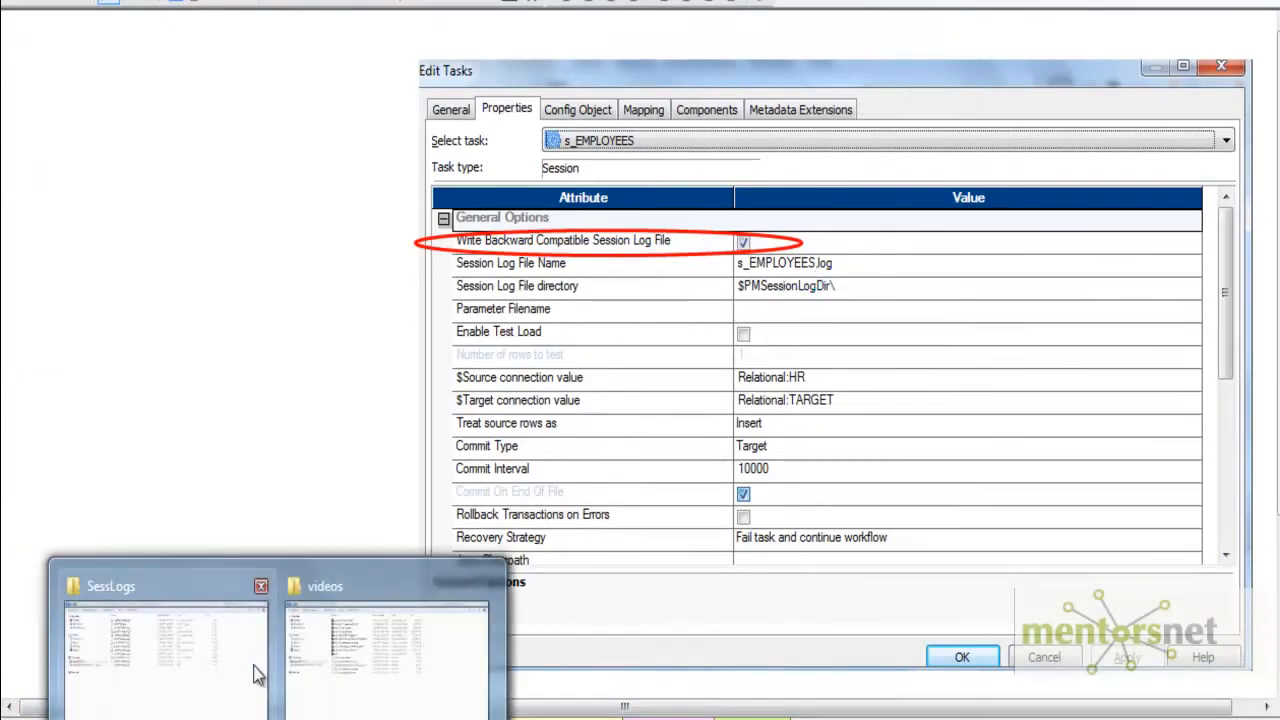
{"action": "left_click", "coordinate": [189, 594]}
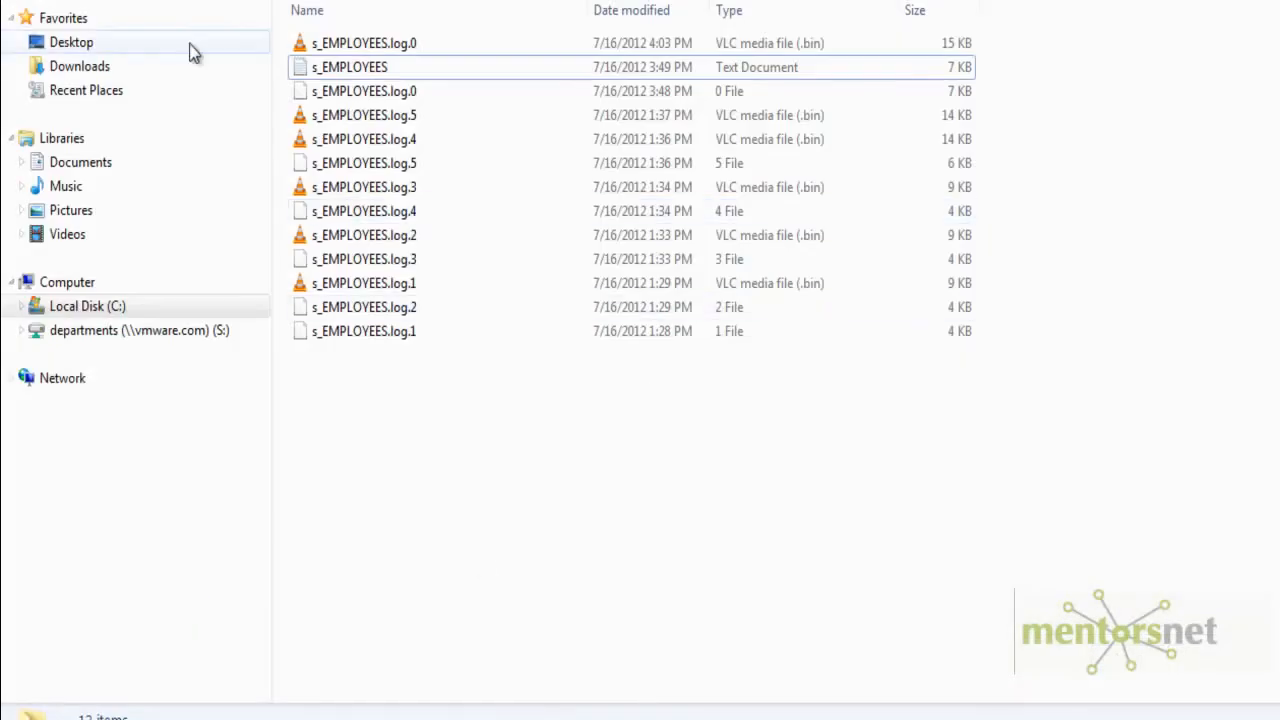
{"action": "left_click", "coordinate": [655, 11]}
{"action": "left_click", "coordinate": [652, 11]}
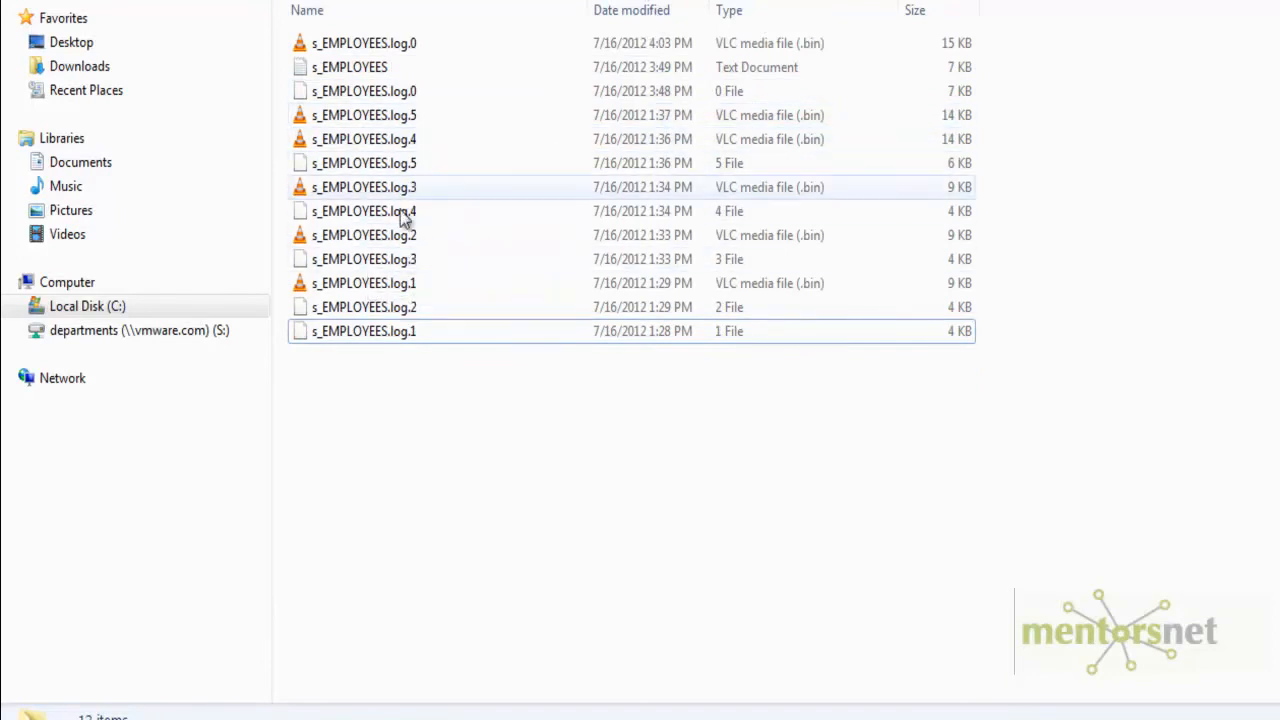
Step: Open the oldest plain-text session log, s_EMPLOYEES.log.1, to examine it
{"action": "left_click", "coordinate": [385, 341]}
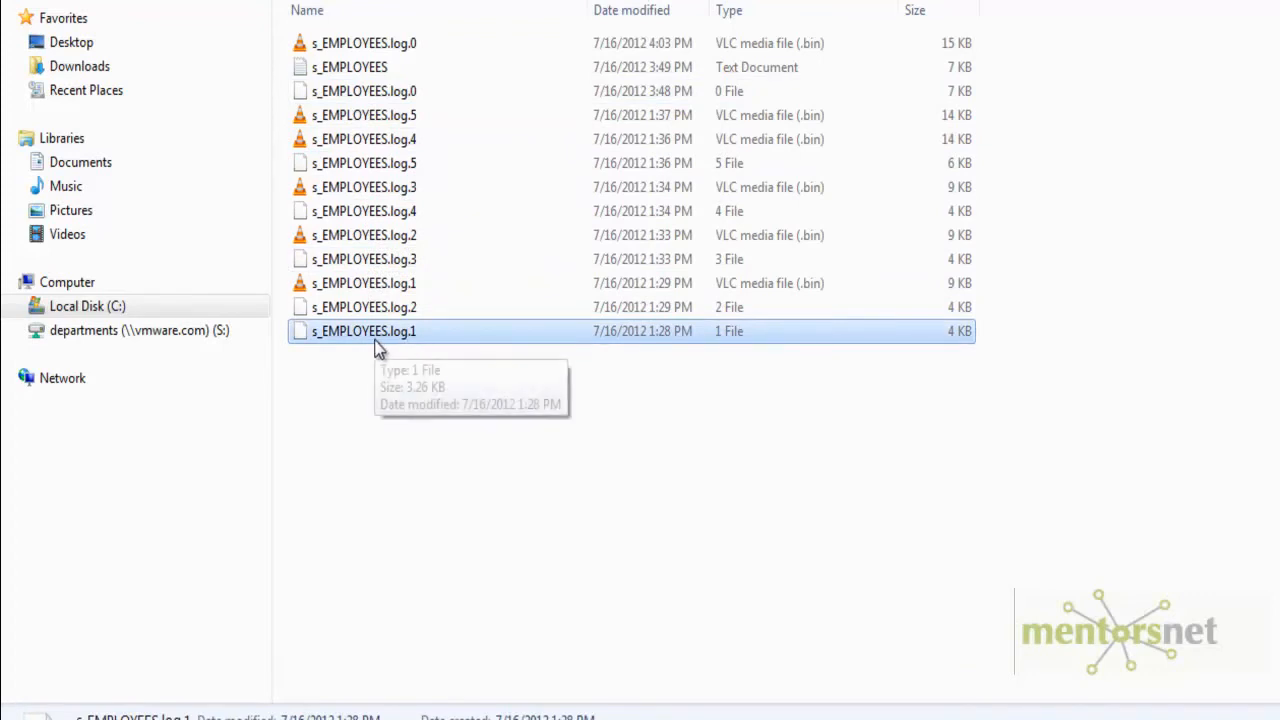
{"action": "right_click", "coordinate": [381, 341]}
{"action": "left_click", "coordinate": [425, 369]}
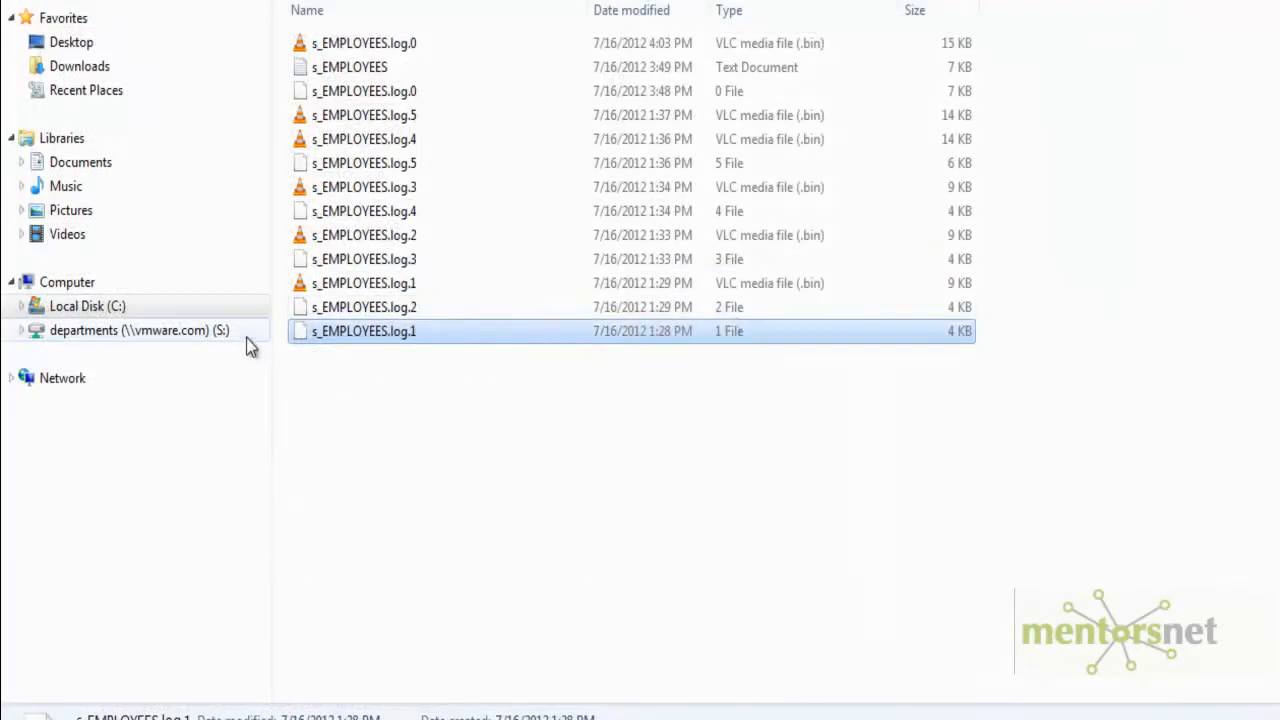
Step: Compare the numbered binary and plain-text s_EMPLOYEES session logs and check the opening options for the newest binary log
{"action": "left_click", "coordinate": [393, 285]}
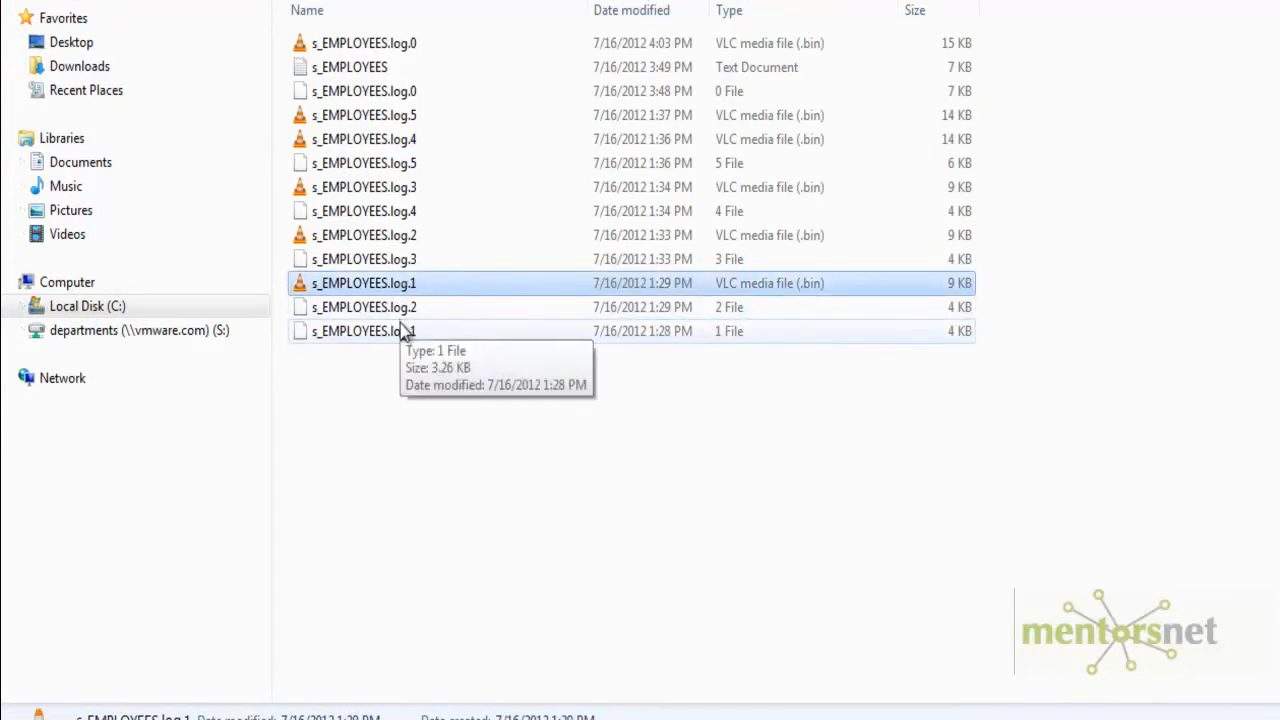
{"action": "left_click", "coordinate": [404, 309]}
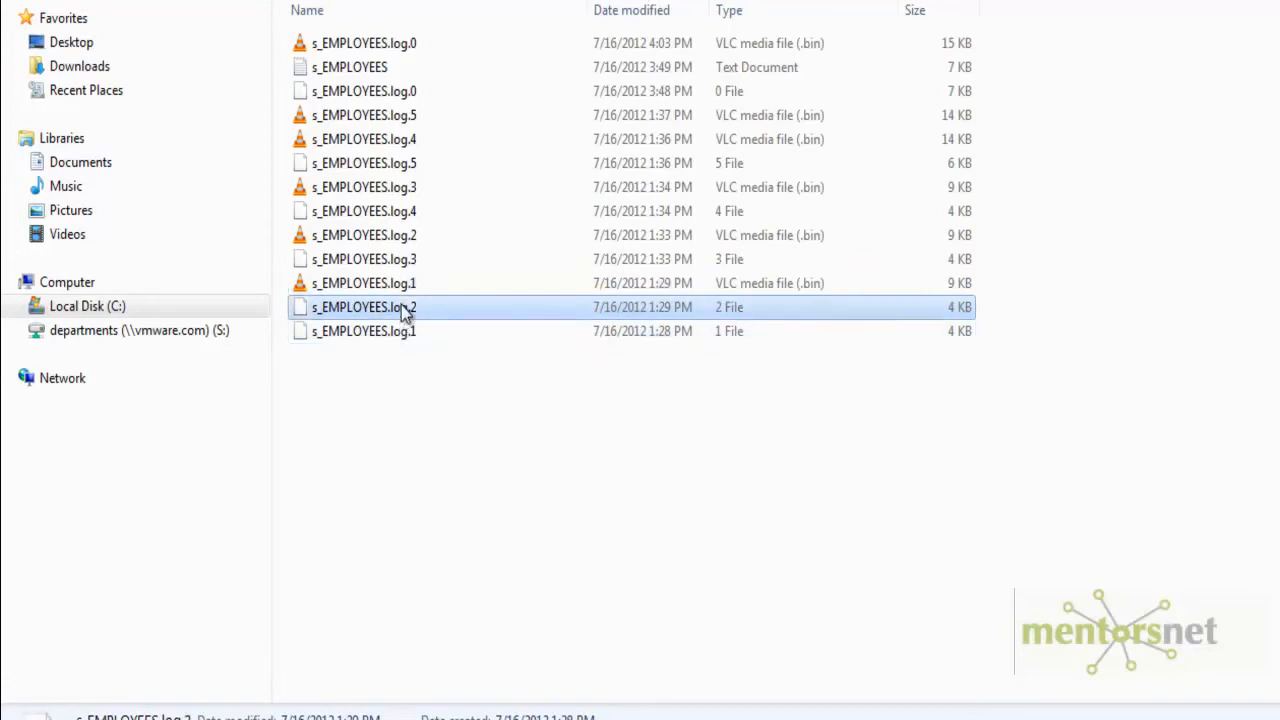
{"action": "left_click", "coordinate": [397, 241]}
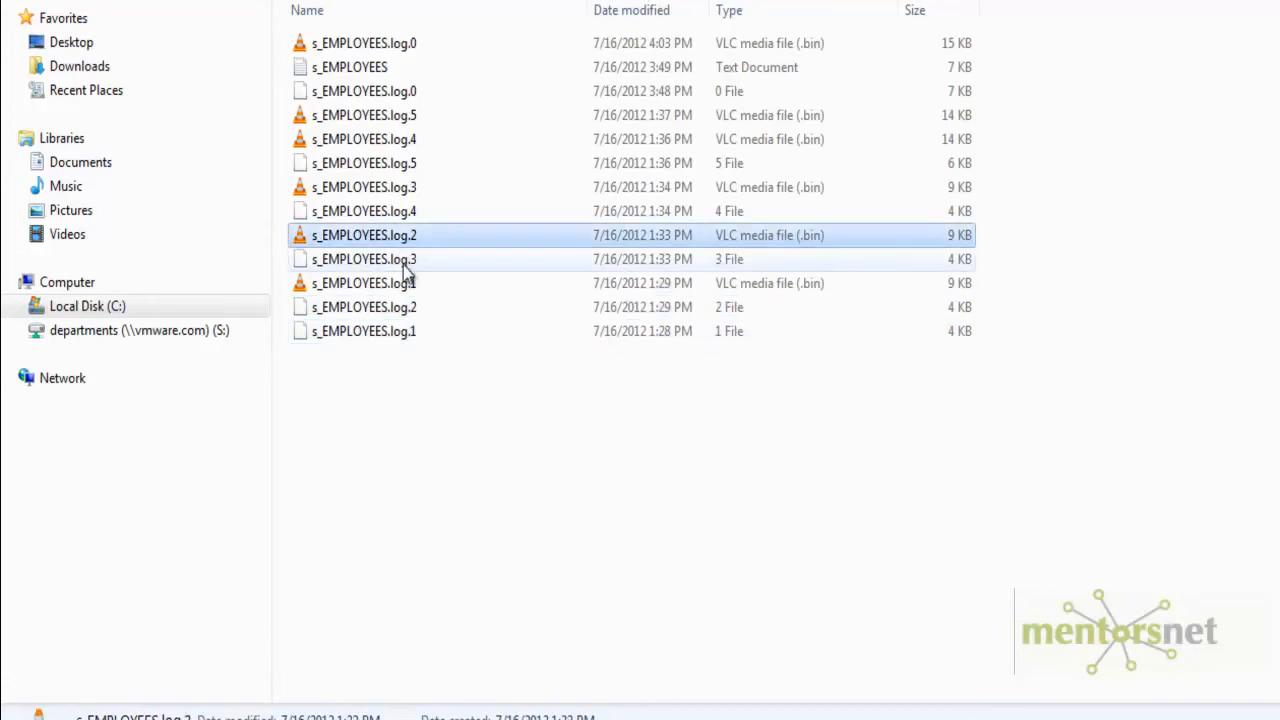
{"action": "left_click", "coordinate": [403, 265]}
{"action": "left_click", "coordinate": [409, 189]}
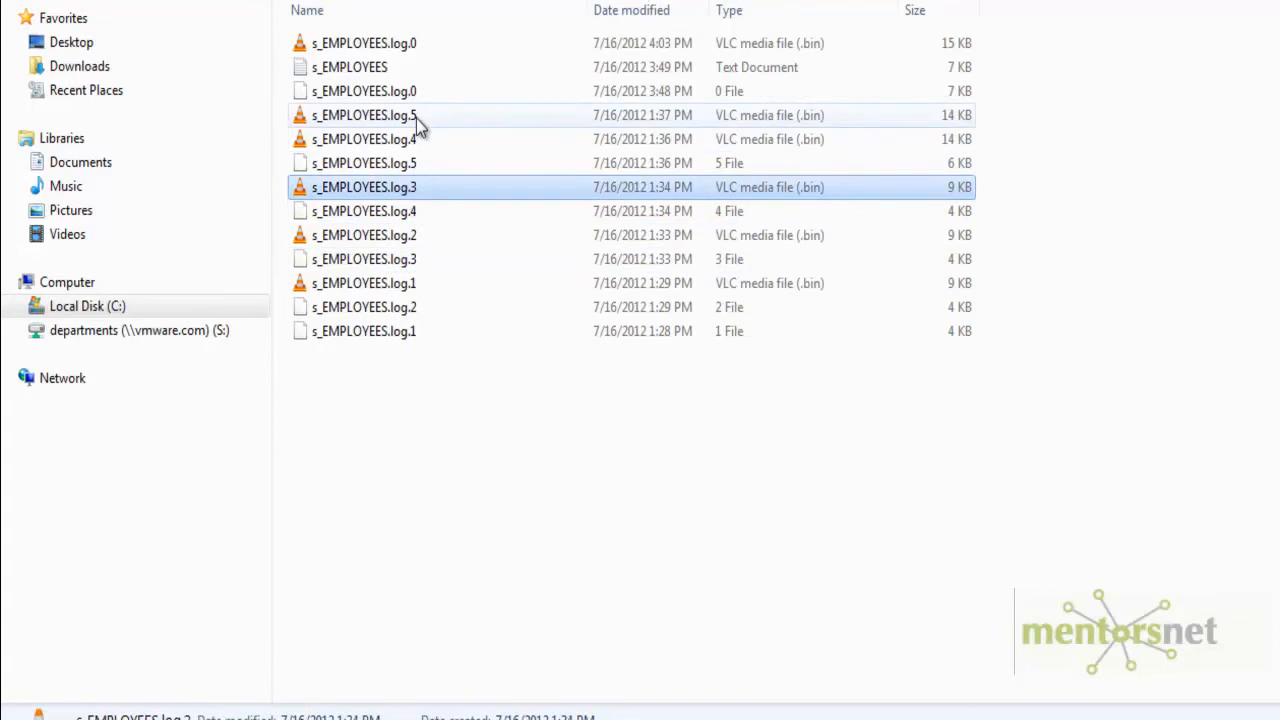
{"action": "left_click", "coordinate": [404, 44]}
{"action": "right_click", "coordinate": [403, 44]}
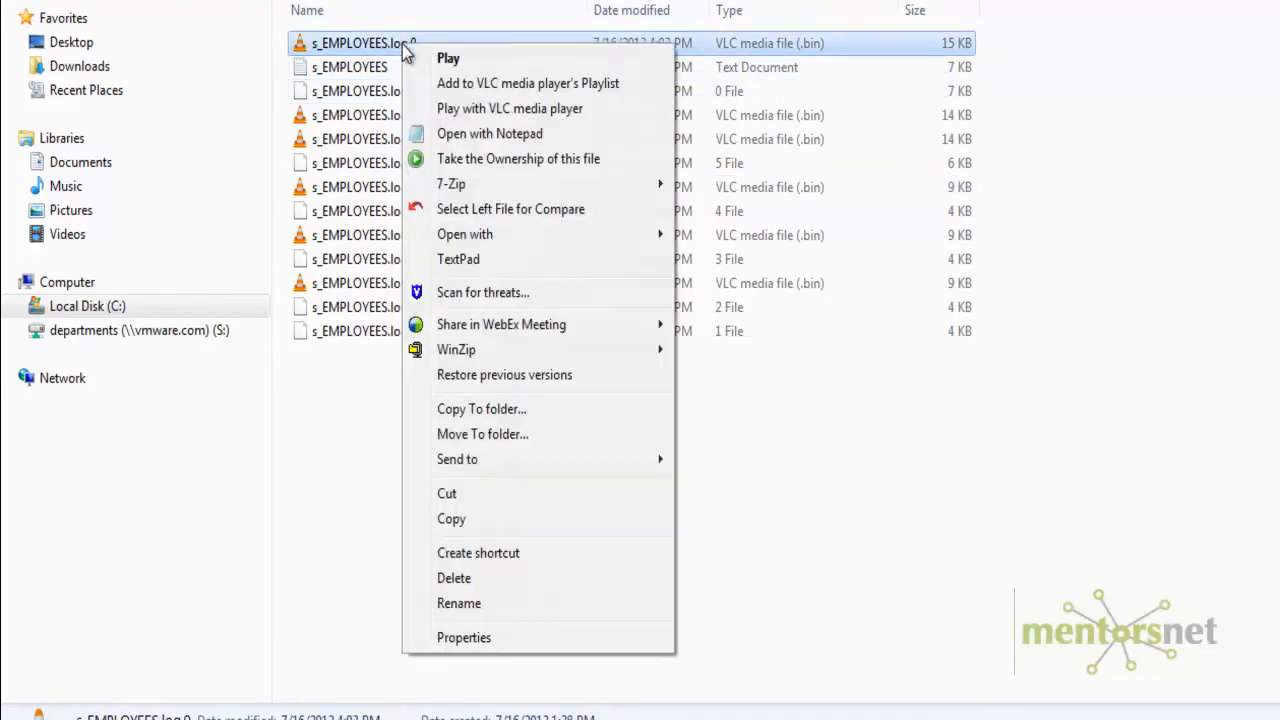
{"action": "left_click", "coordinate": [366, 388]}
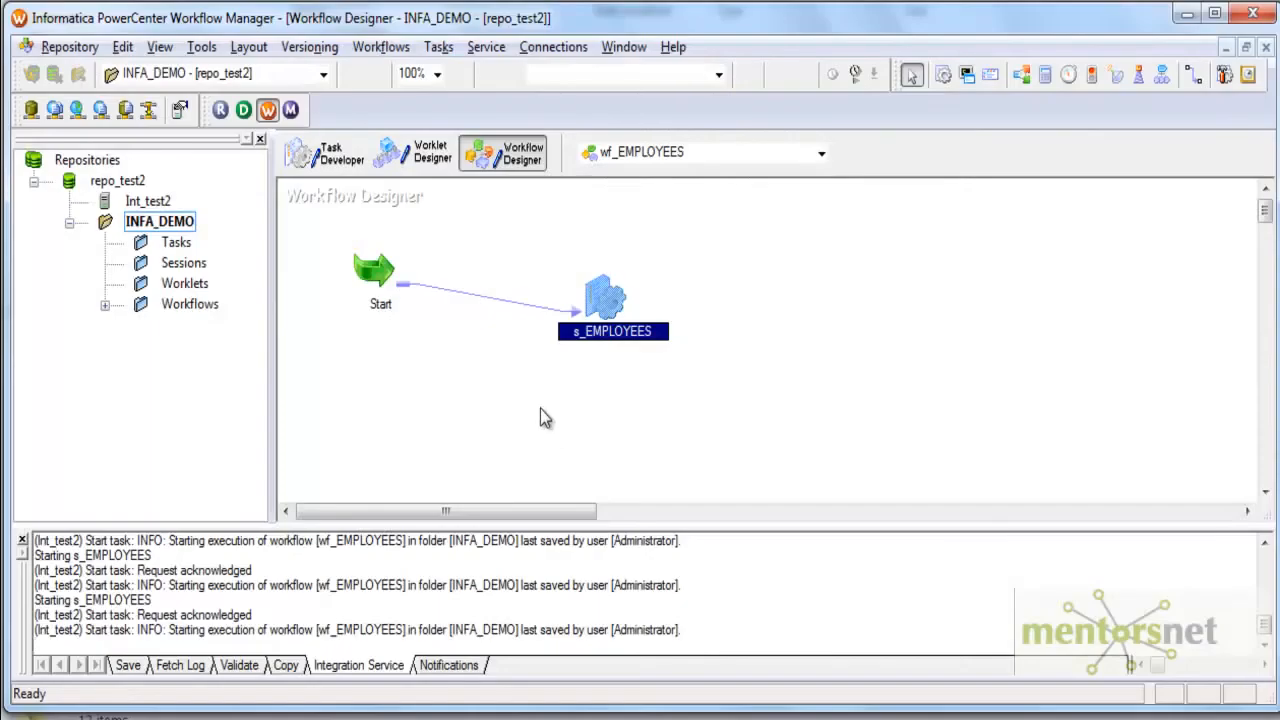
Step: Open the s_EMPLOYEES session's properties and enable Write Backward Compatible Session Log File
{"action": "double_click", "coordinate": [606, 298]}
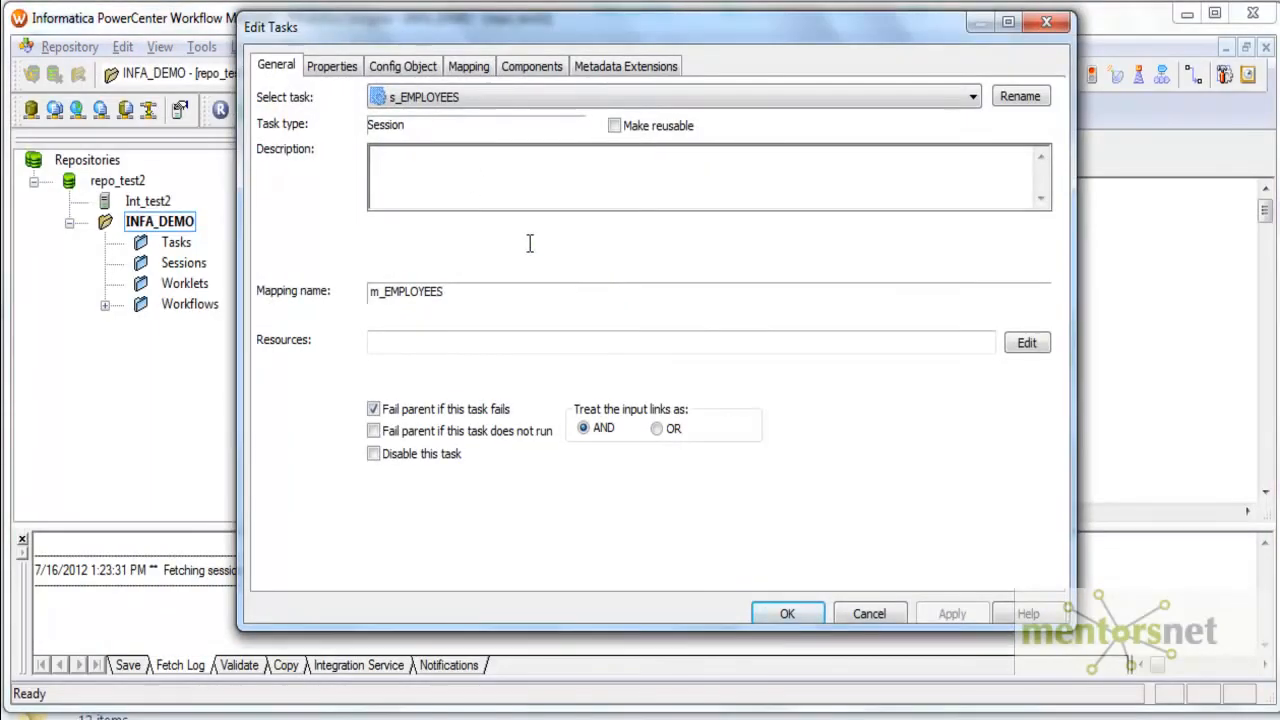
{"action": "left_click", "coordinate": [333, 67]}
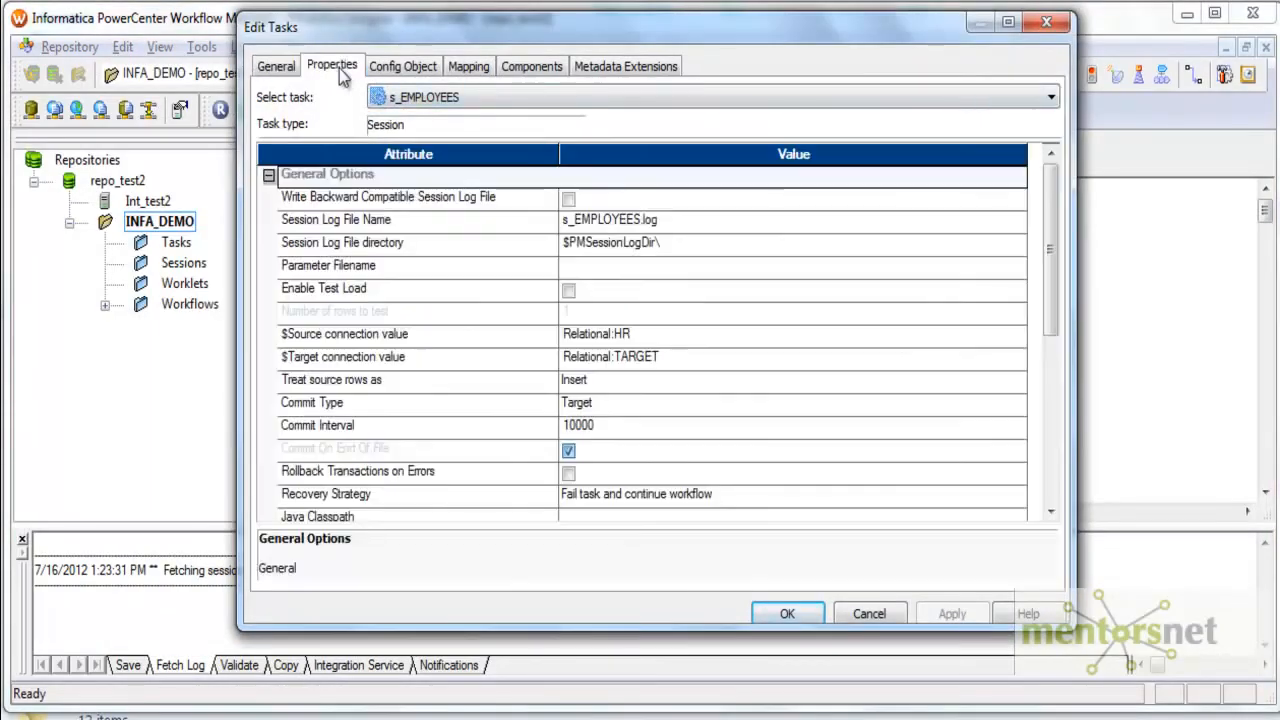
{"action": "left_click", "coordinate": [568, 199]}
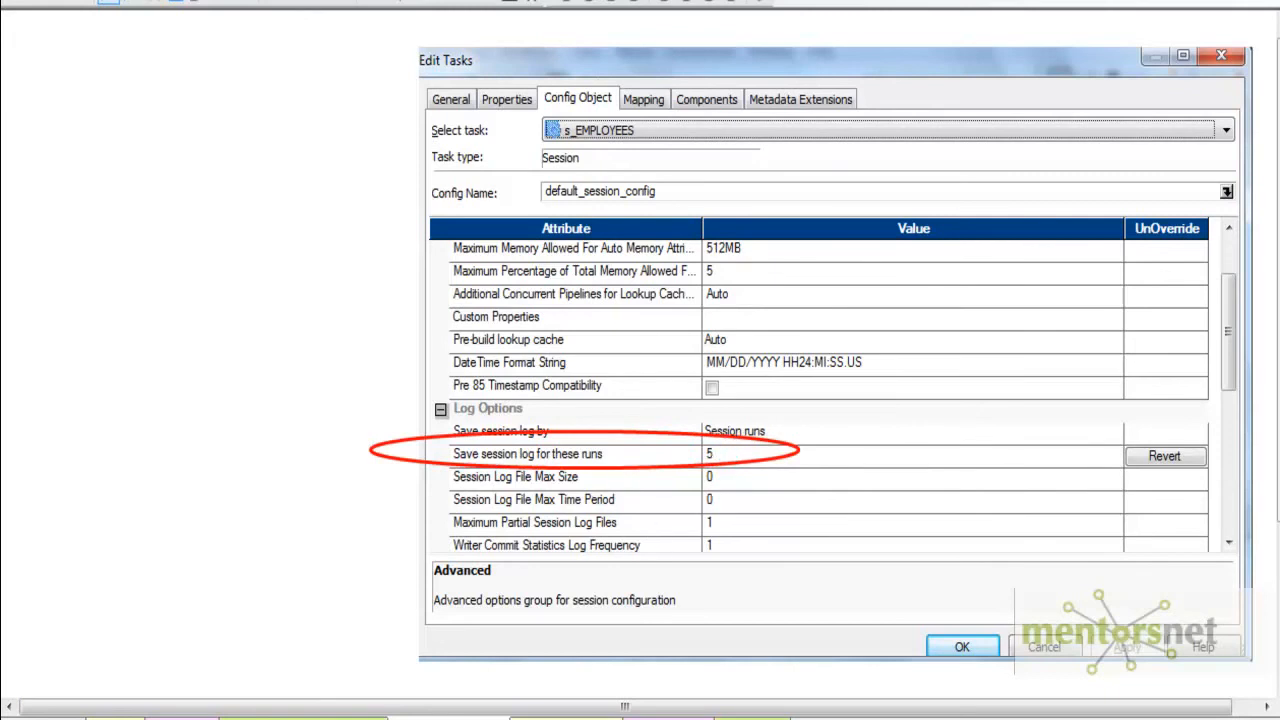
{"action": "left_click", "coordinate": [216, 614]}
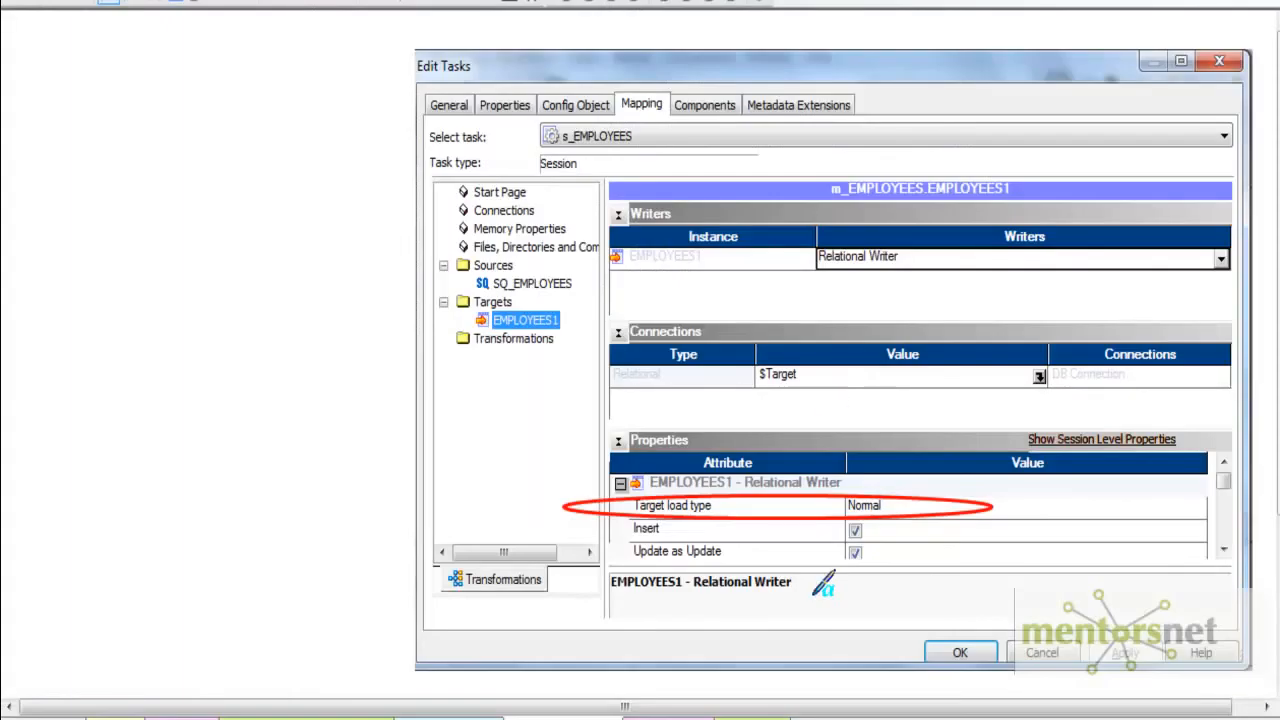
{"action": "left_click", "coordinate": [970, 719]}
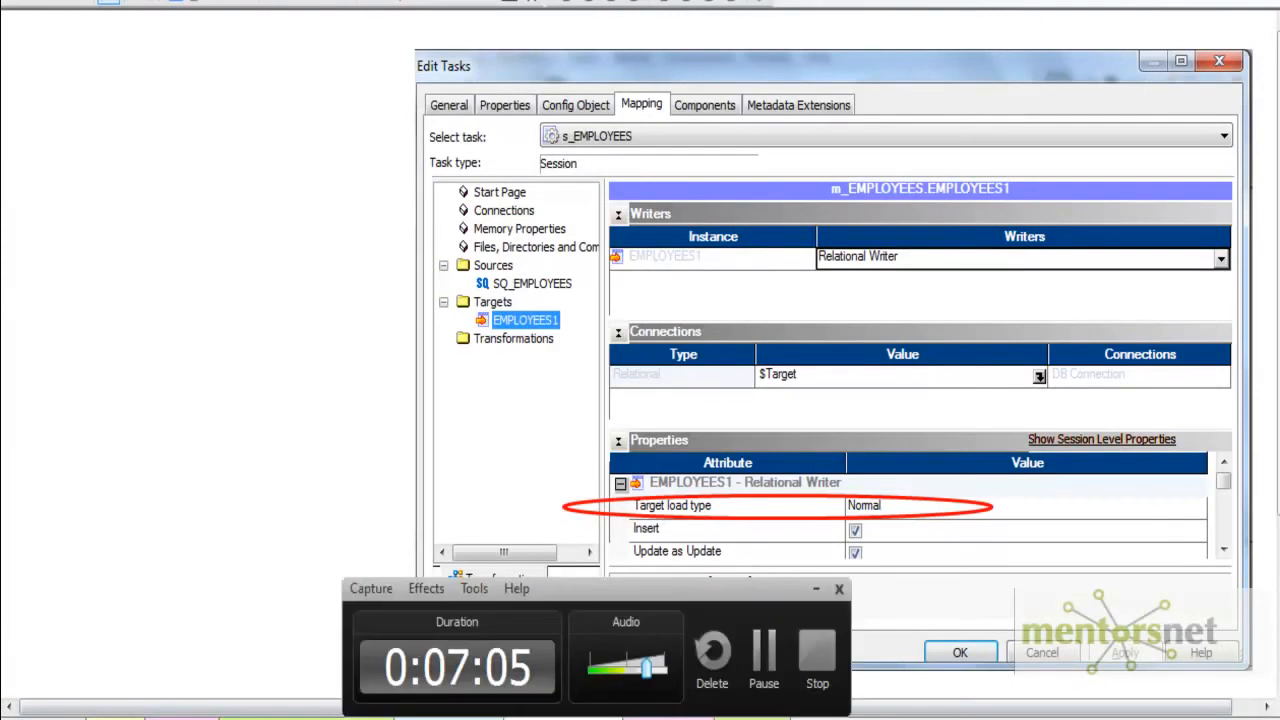
{"action": "left_click", "coordinate": [816, 589]}
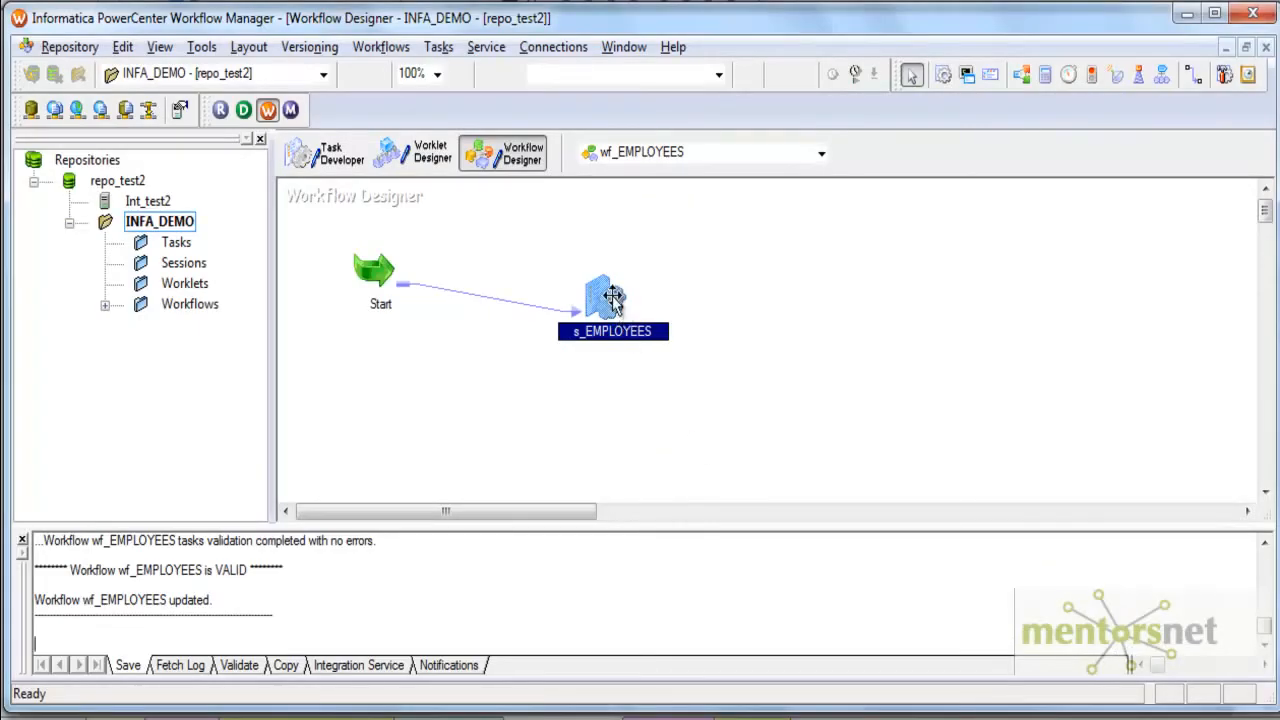
Step: Set the target load type of EMPLOYEES1 in the s_EMPLOYEES session mapping to Normal and accept the change
{"action": "double_click", "coordinate": [612, 300]}
{"action": "left_click", "coordinate": [469, 67]}
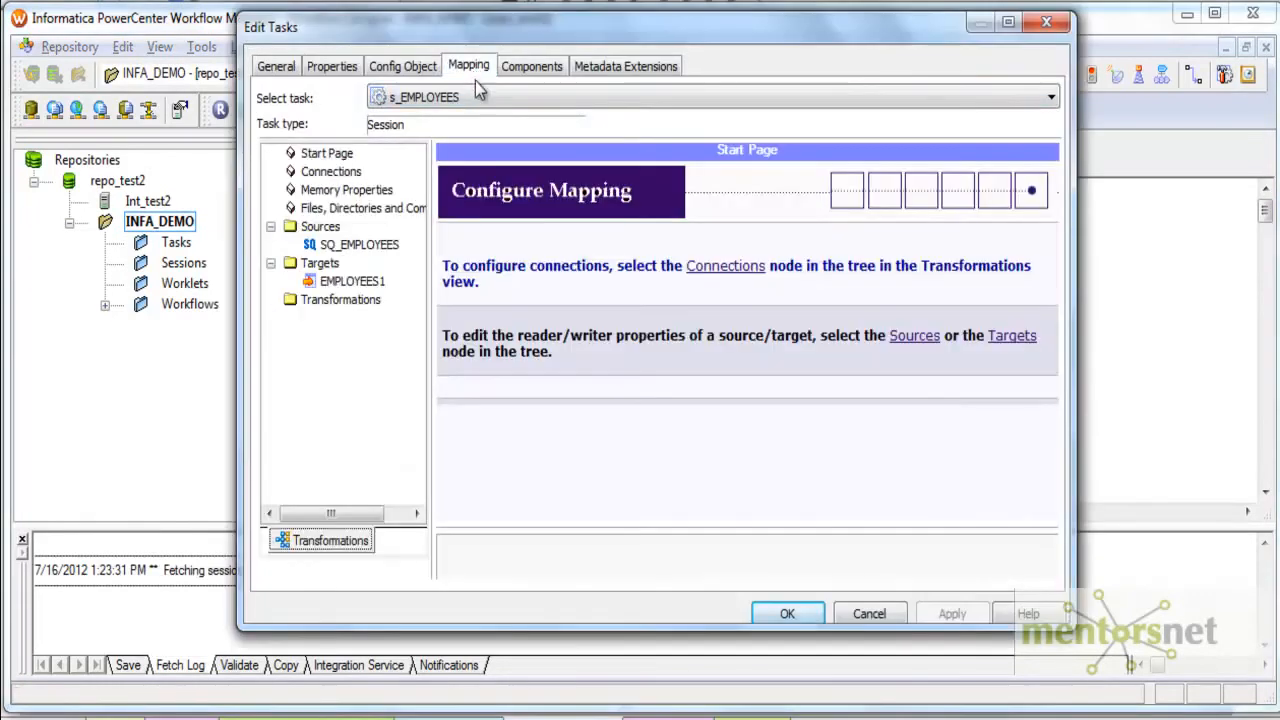
{"action": "left_click", "coordinate": [380, 282]}
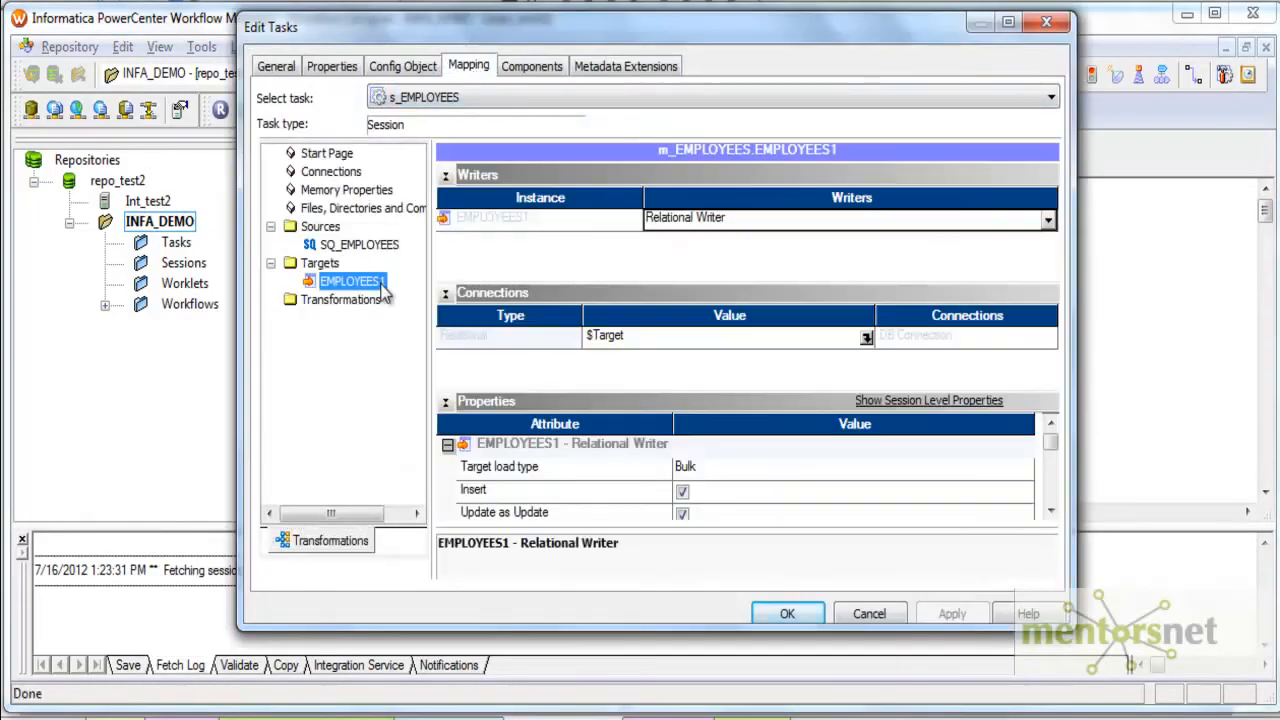
{"action": "left_click", "coordinate": [722, 474]}
{"action": "left_click", "coordinate": [717, 490]}
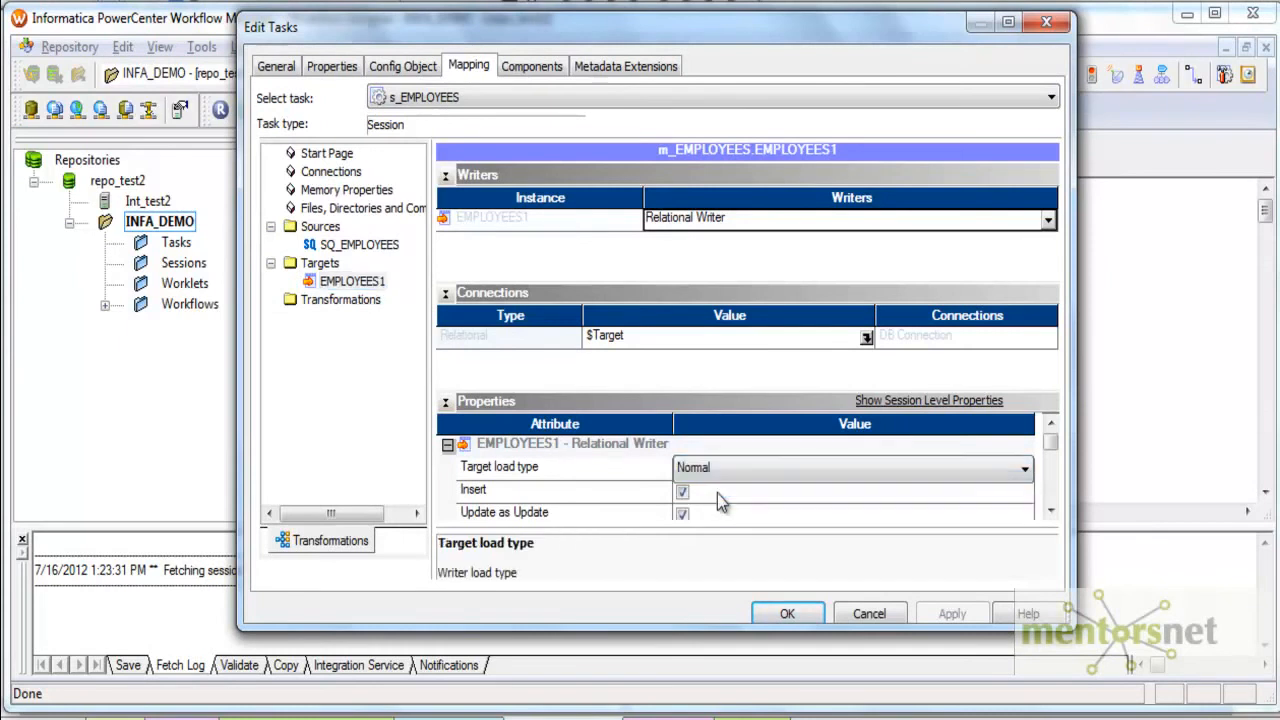
{"action": "left_click", "coordinate": [787, 613]}
Step: Save and start the s_EMPLOYEES task, and get the run properties of its newest run in Workflow Monitor
{"action": "left_click", "coordinate": [69, 47]}
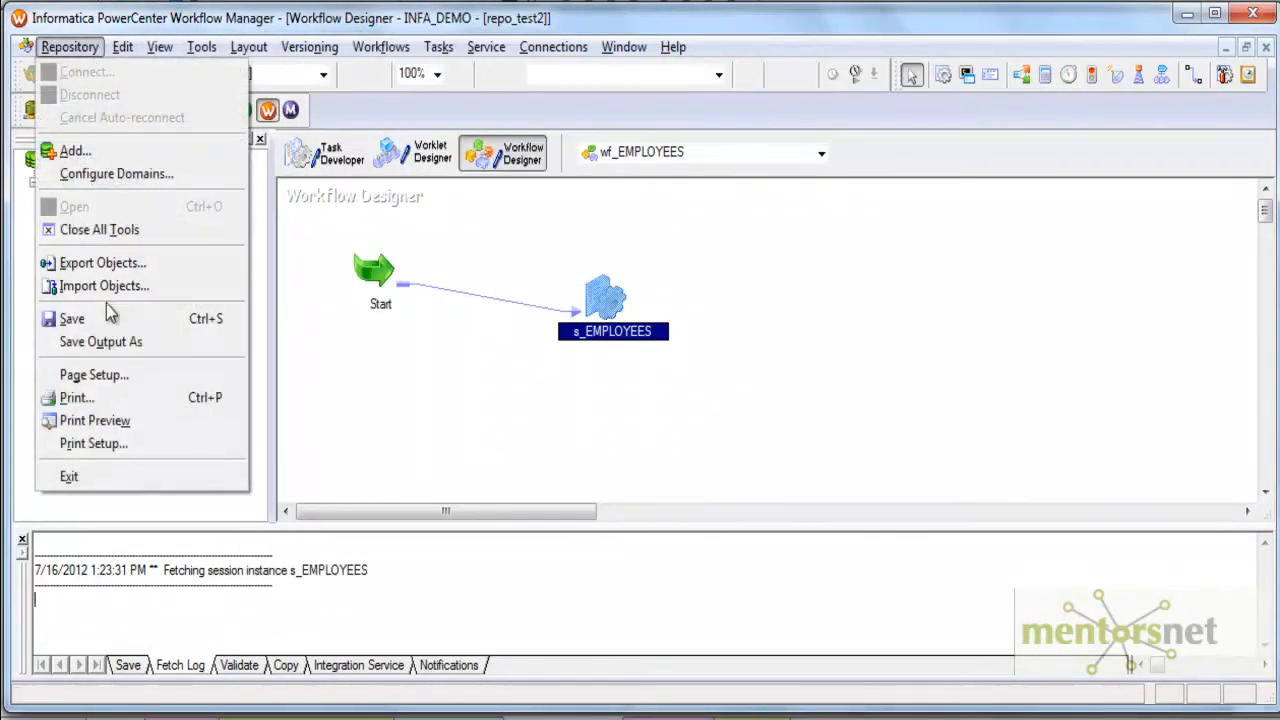
{"action": "left_click", "coordinate": [108, 316]}
{"action": "right_click", "coordinate": [615, 338]}
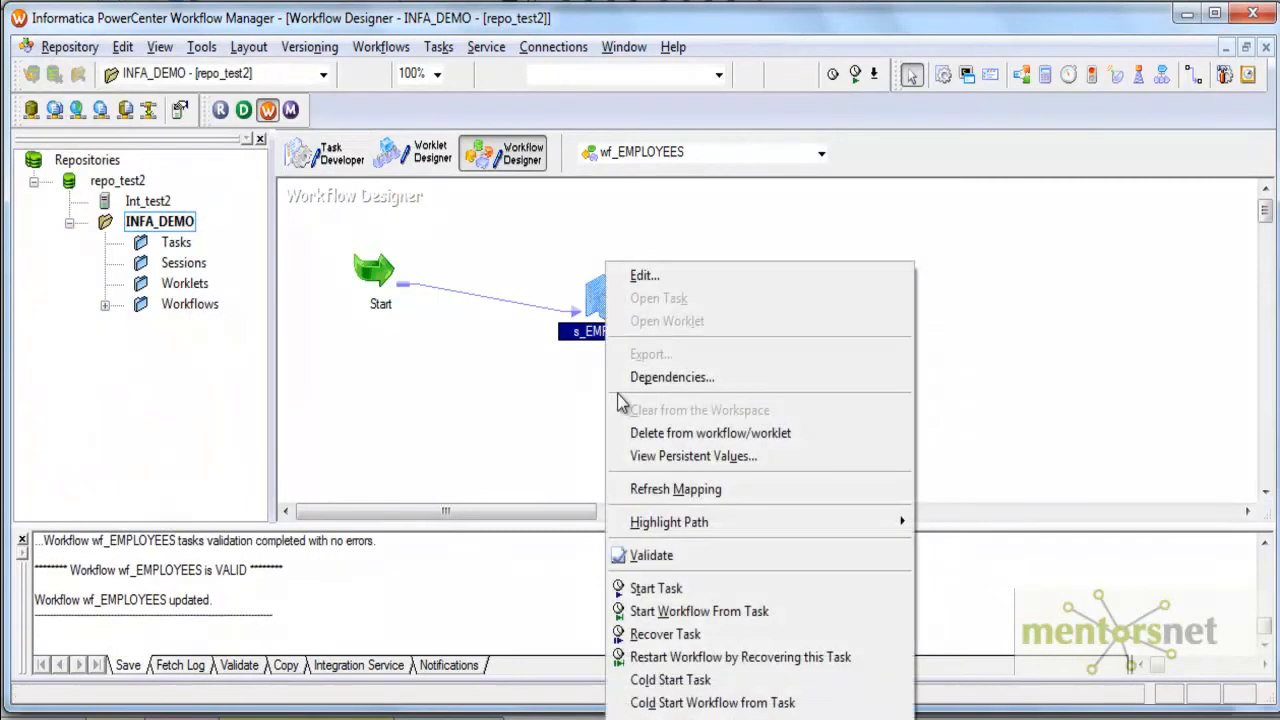
{"action": "left_click", "coordinate": [670, 588]}
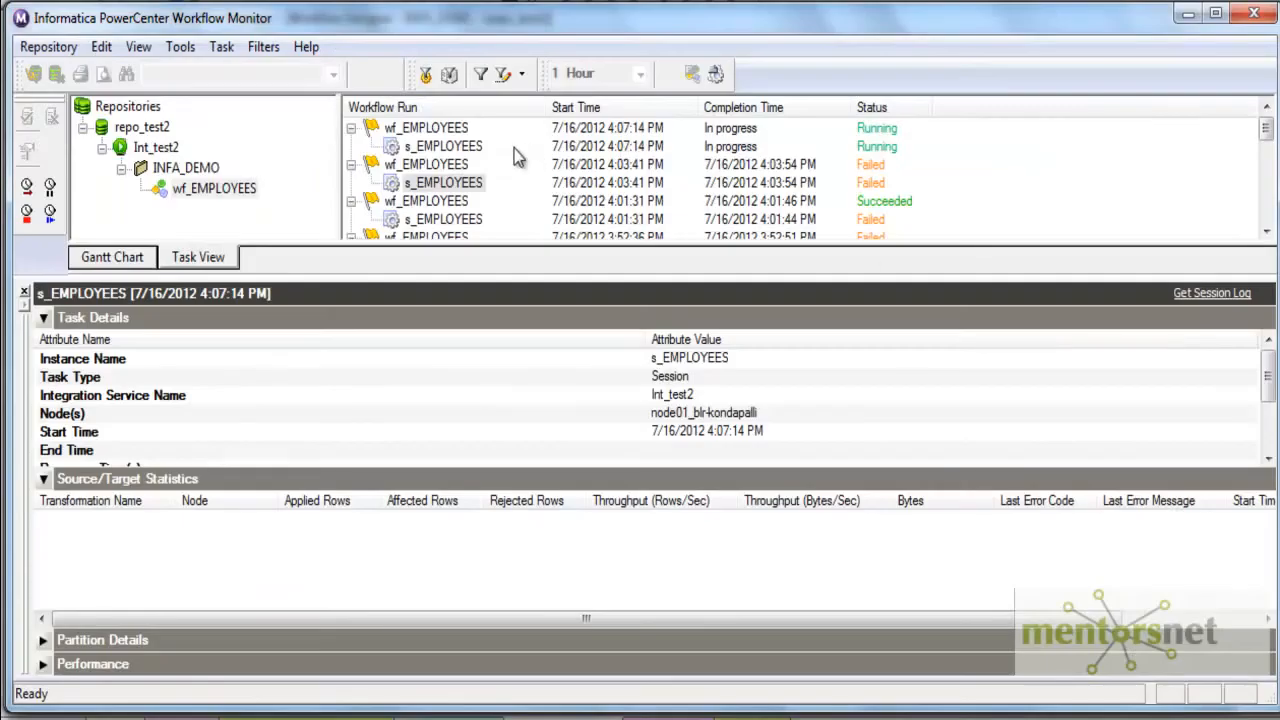
{"action": "right_click", "coordinate": [462, 146]}
{"action": "left_click", "coordinate": [543, 451]}
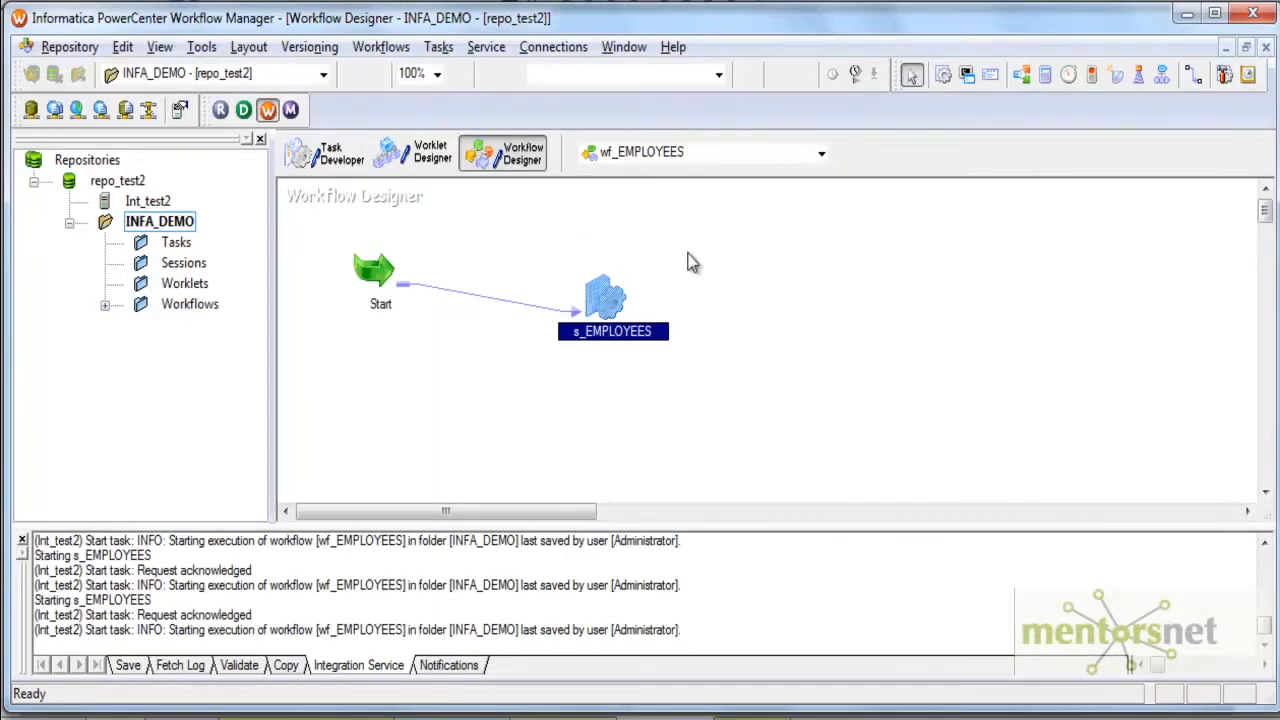
Step: In Workflow Manager, set the target load type of EMPLOYEES1 in the s_EMPLOYEES session mapping to Bulk
{"action": "double_click", "coordinate": [607, 291]}
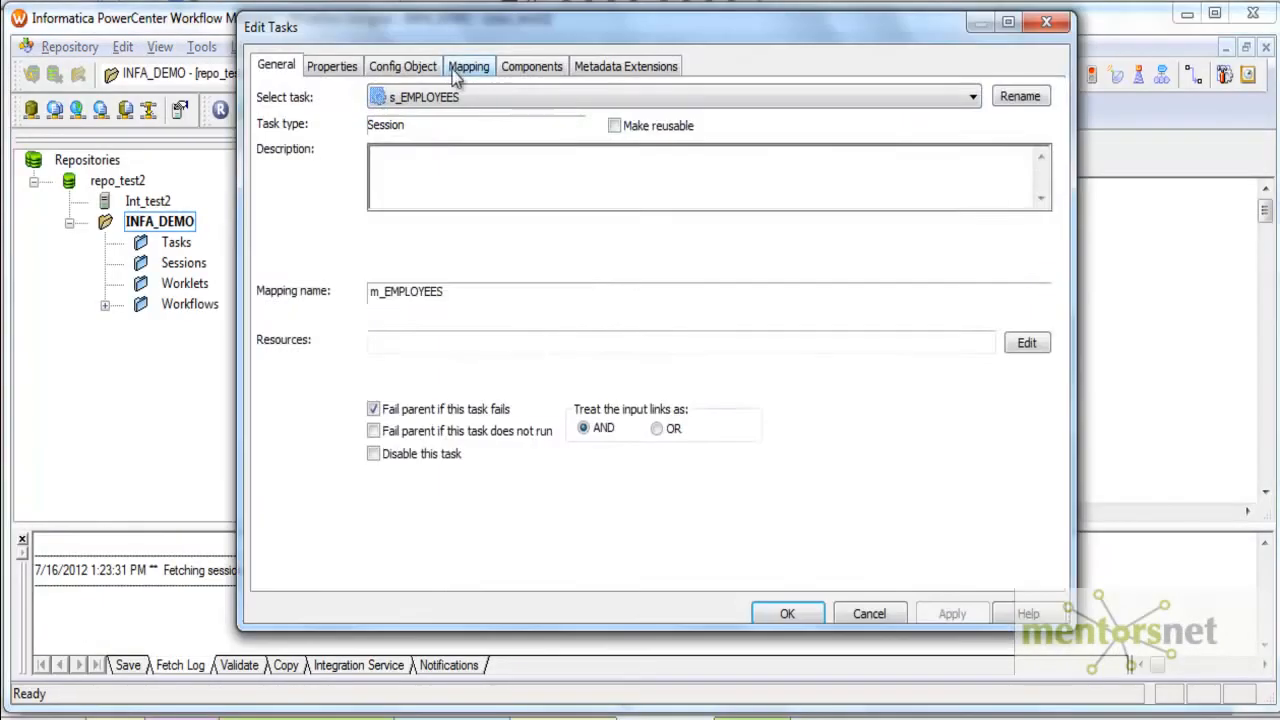
{"action": "left_click", "coordinate": [466, 68]}
{"action": "left_click", "coordinate": [352, 281]}
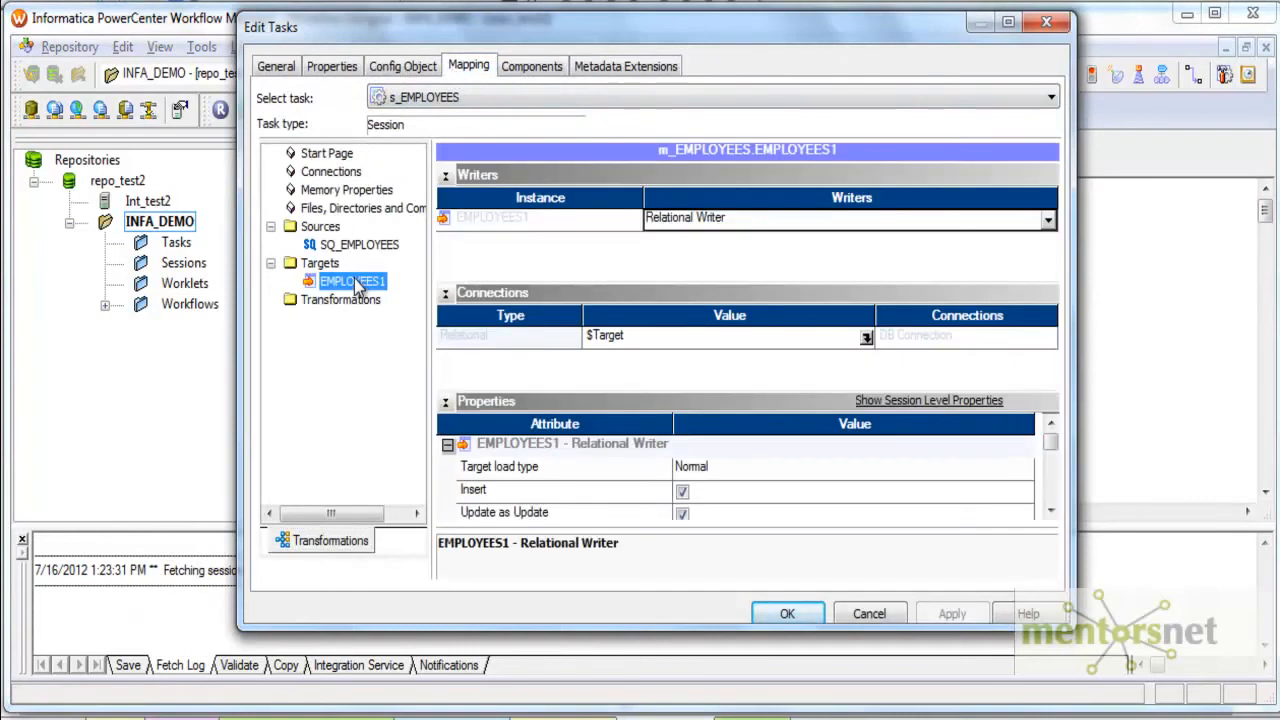
{"action": "left_click", "coordinate": [1027, 467]}
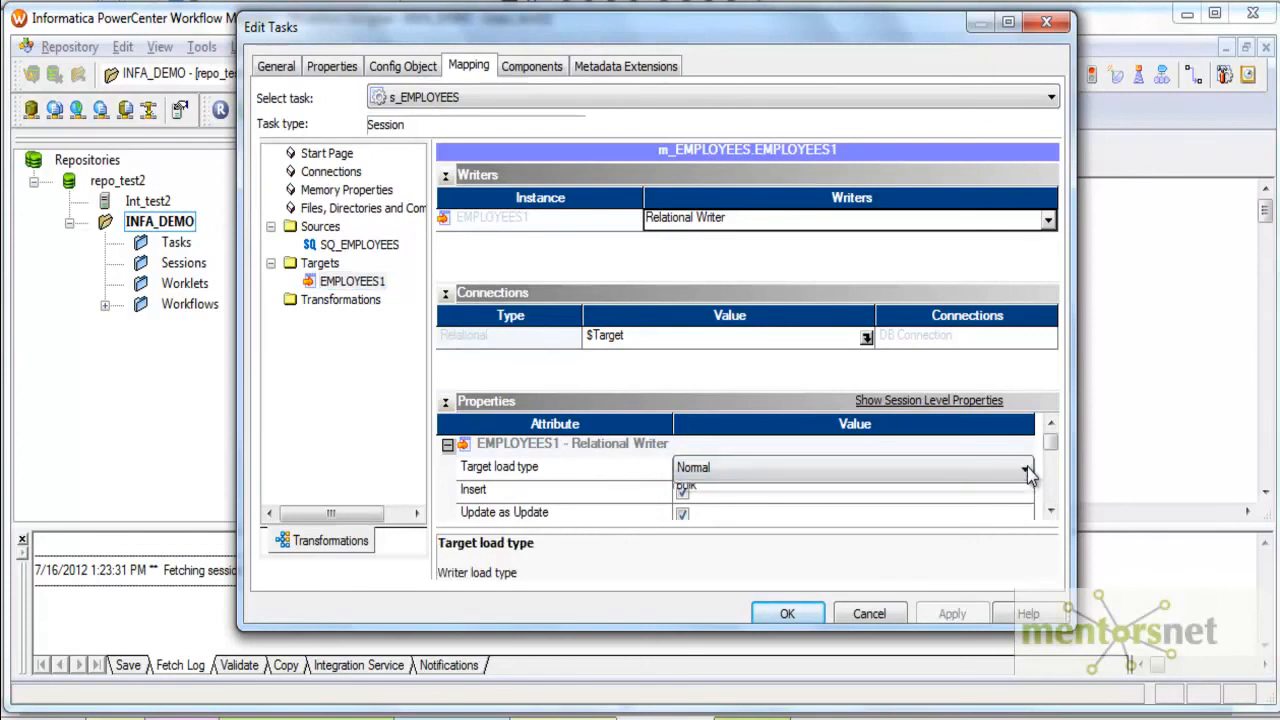
{"action": "left_click", "coordinate": [1025, 467]}
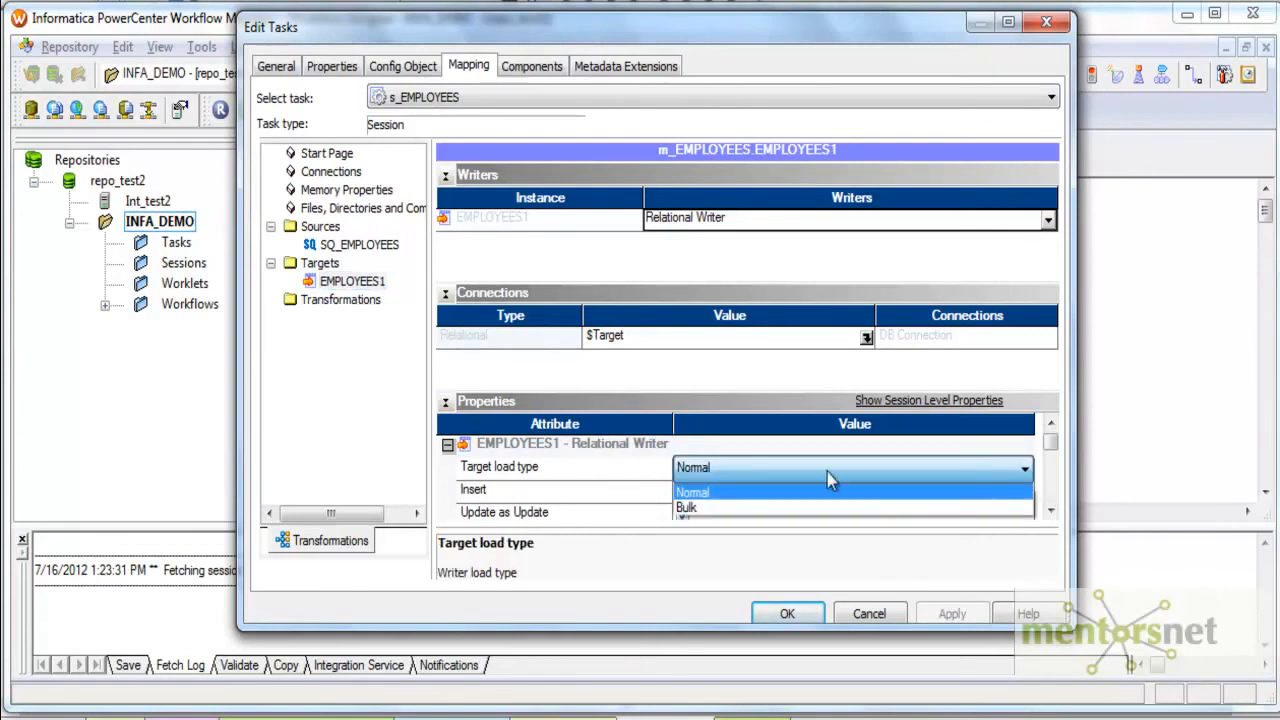
{"action": "left_click", "coordinate": [707, 510]}
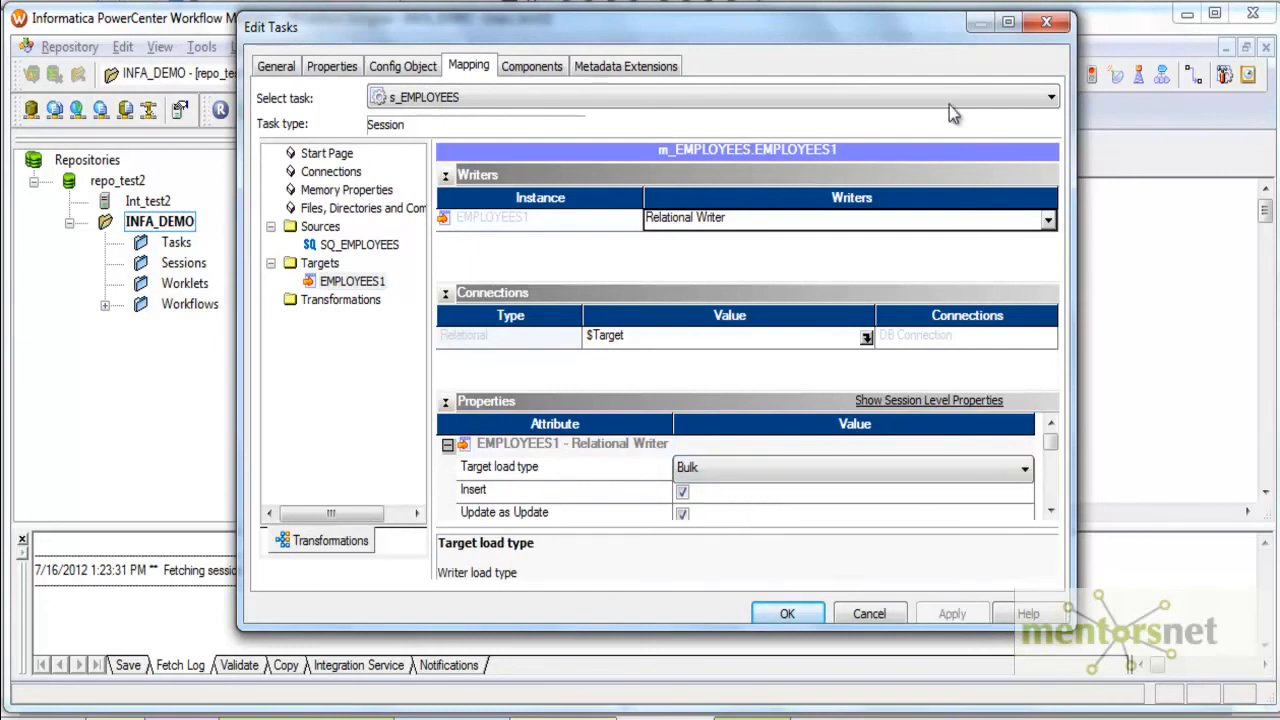
Step: Enlarge the session dialog and set the Pre SQL of target EMPLOYEES1 to "DROP INDEX EMP_IDX;"
{"action": "left_click_drag", "start_coordinate": [897, 30], "coordinate": [834, 0]}
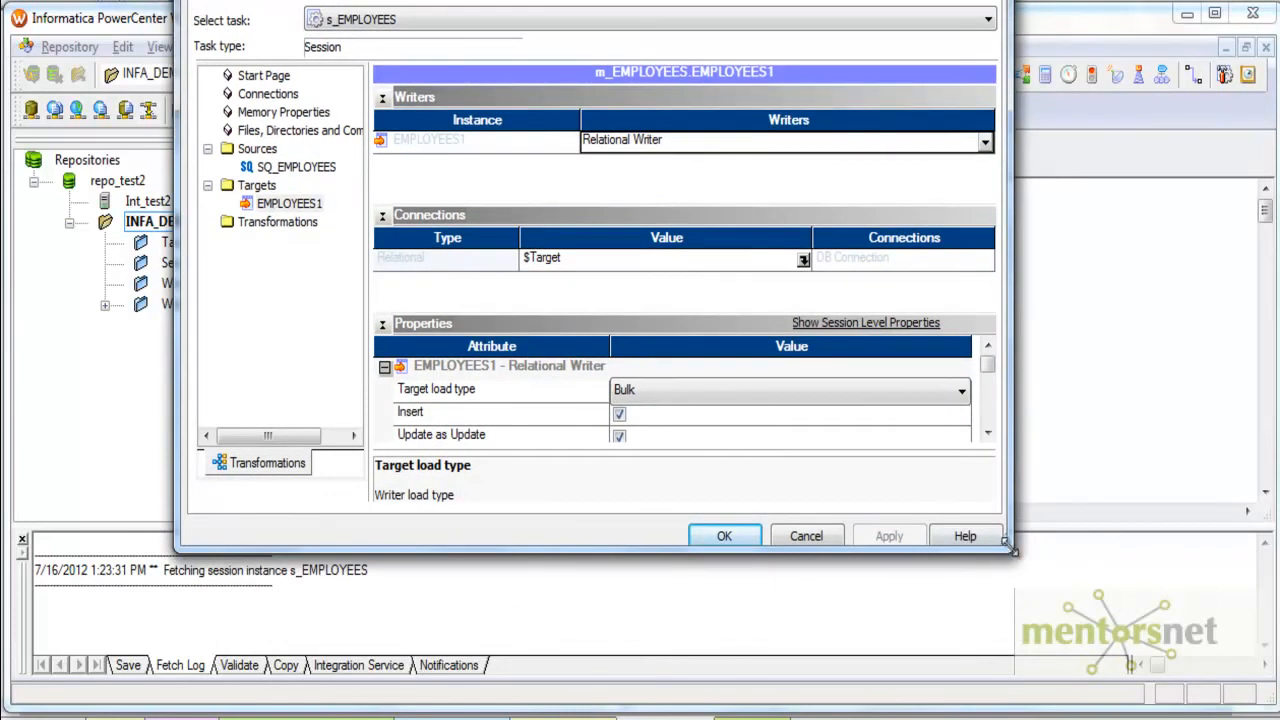
{"action": "left_click_drag", "start_coordinate": [1005, 545], "coordinate": [1101, 716]}
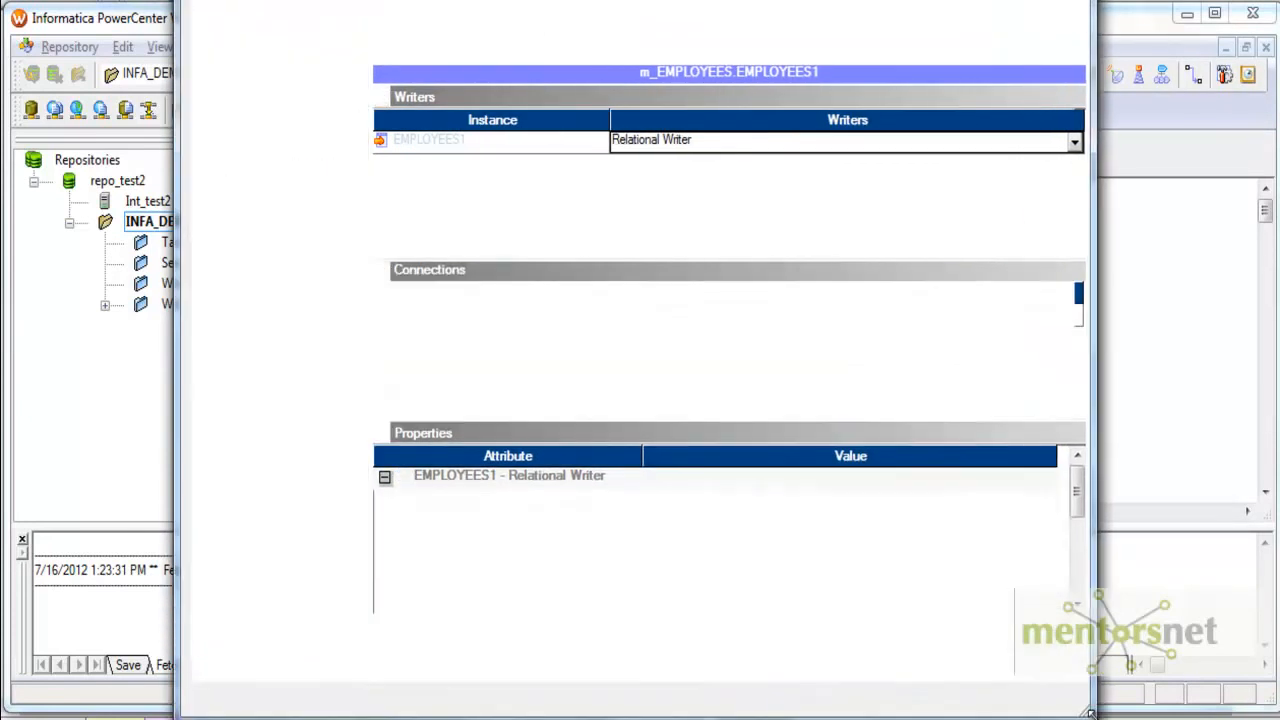
{"action": "left_click_drag", "start_coordinate": [1075, 490], "coordinate": [1082, 578]}
{"action": "left_click", "coordinate": [913, 551]}
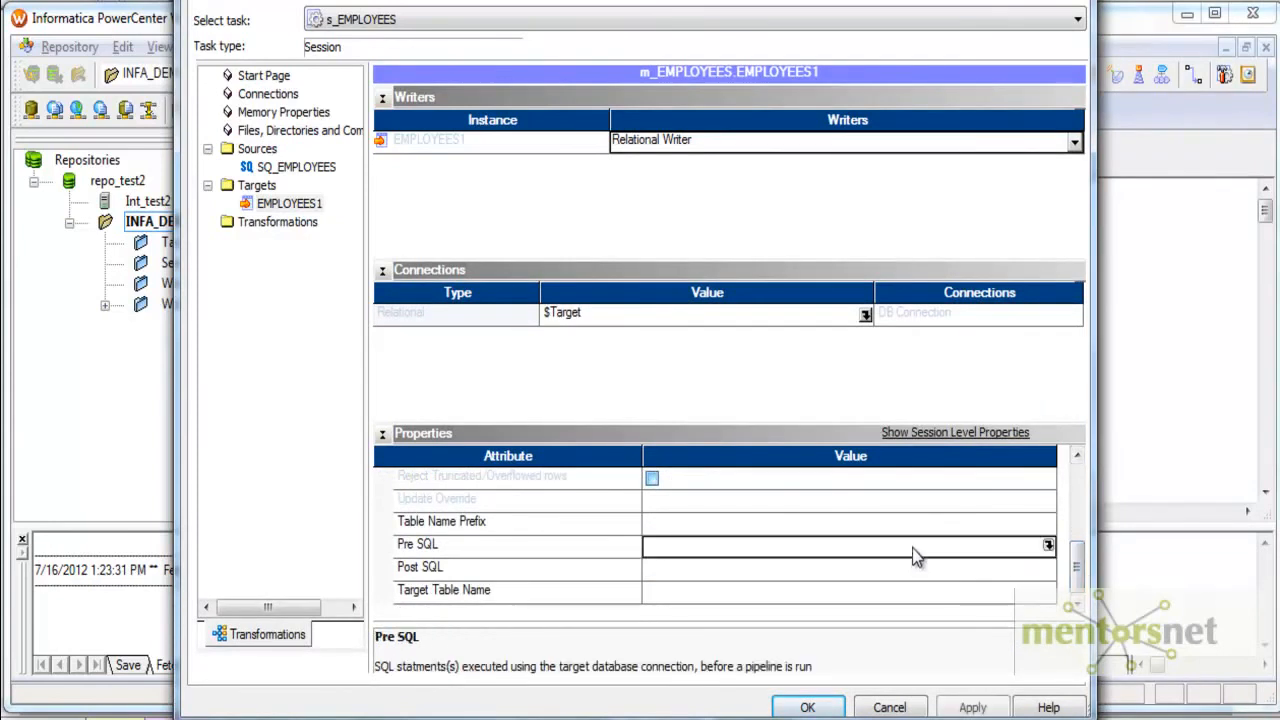
{"action": "left_click", "coordinate": [1048, 546]}
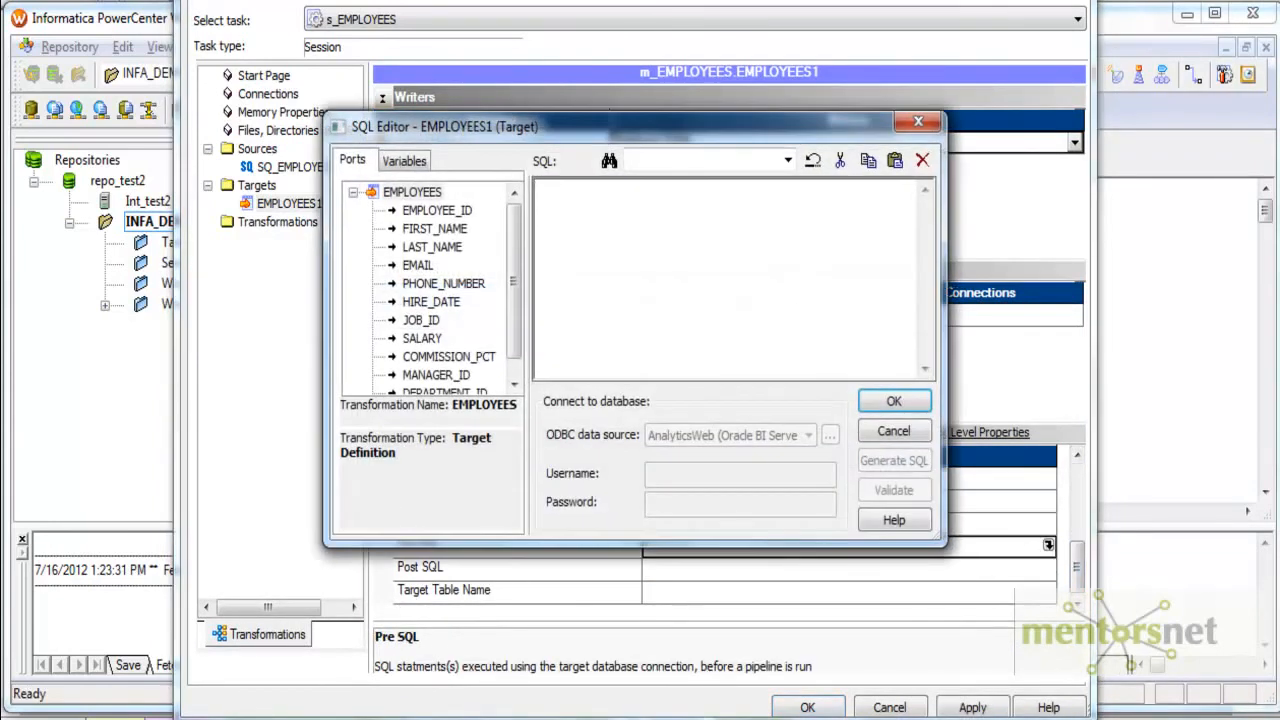
{"action": "type", "text": "DROP INDEX EMP_IDX;"}
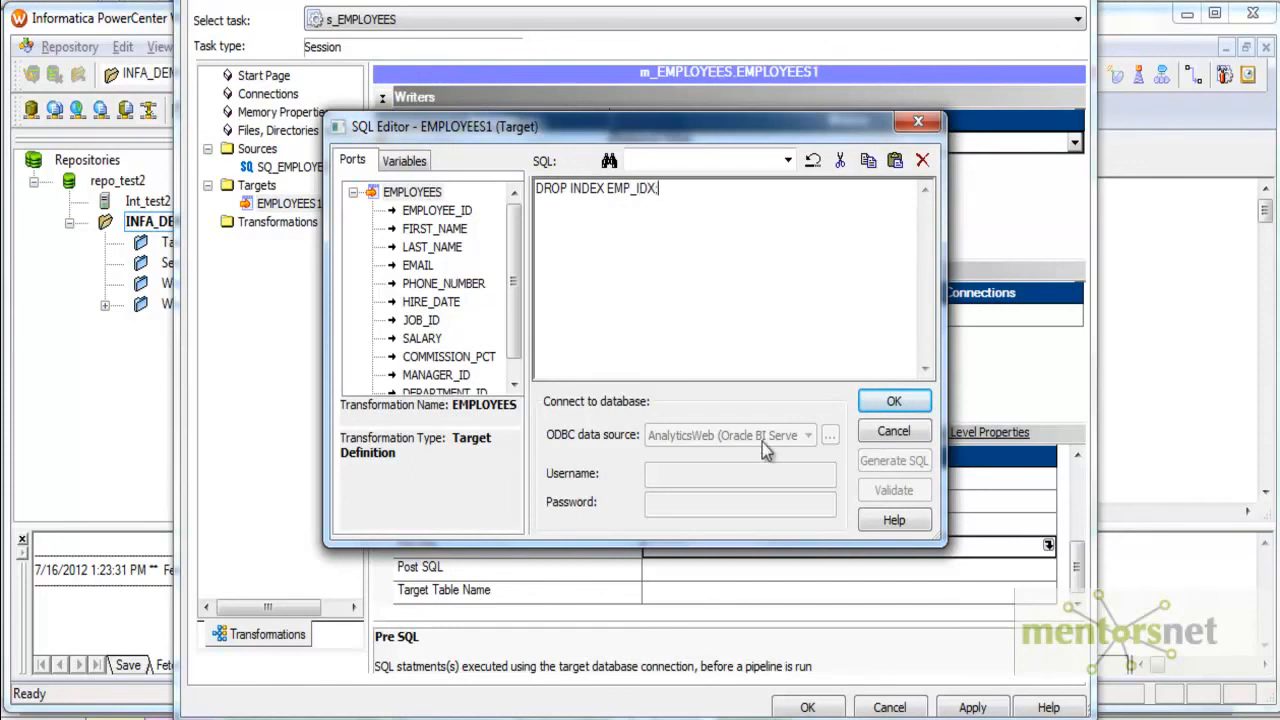
{"action": "left_click", "coordinate": [896, 403]}
Step: Set the Post SQL of EMPLOYEES1 to "create index emp_idx on employees(employee_id);", copied from the Toad editor, and apply the session changes
{"action": "left_click", "coordinate": [975, 568]}
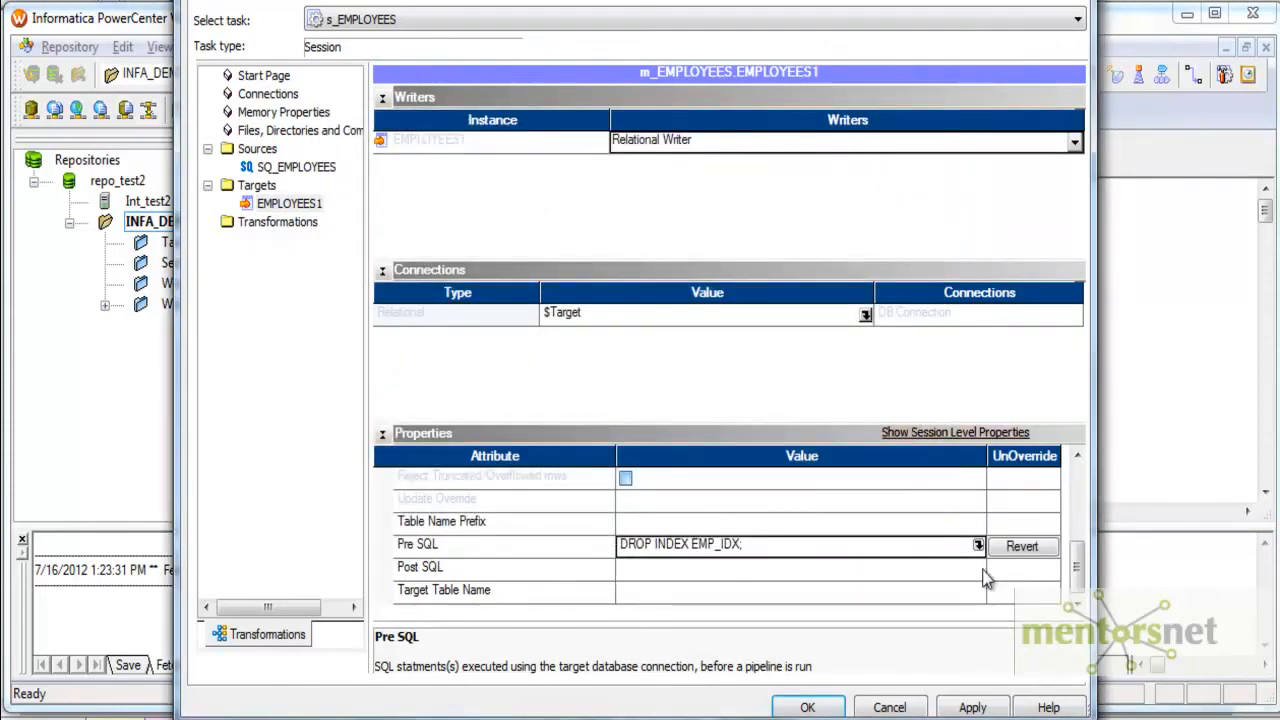
{"action": "left_click", "coordinate": [978, 567]}
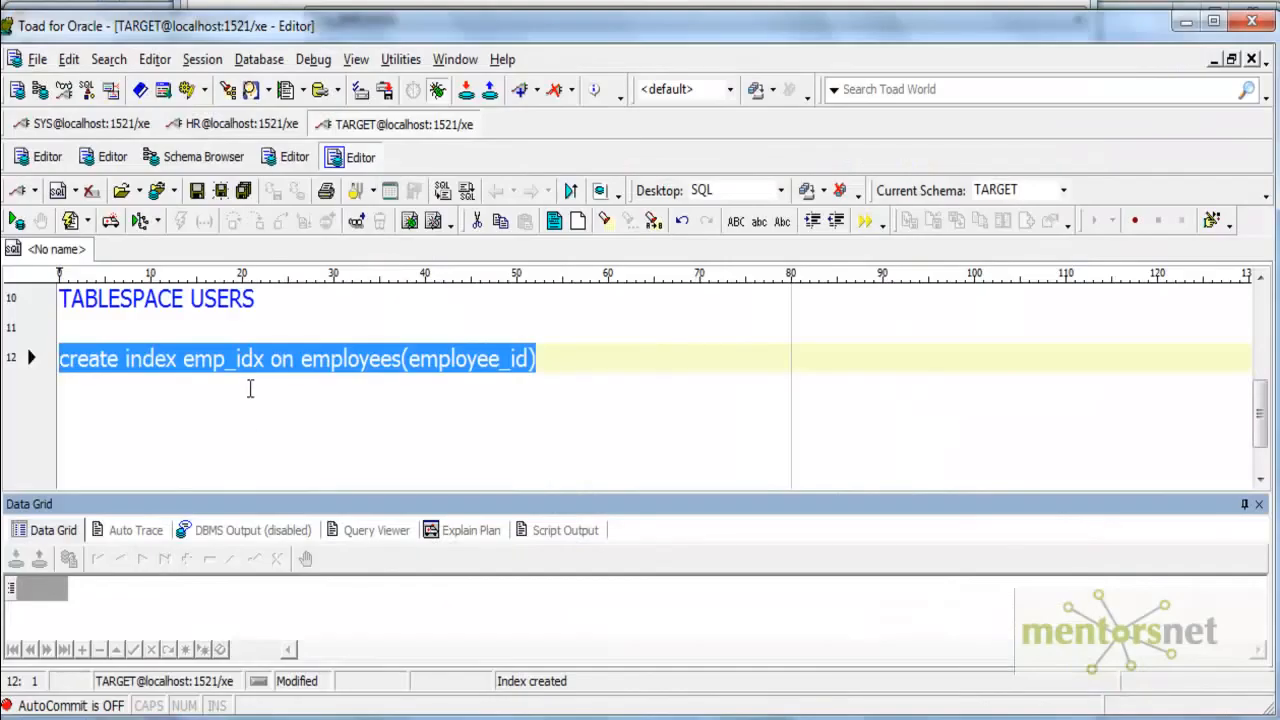
{"action": "left_click_drag", "start_coordinate": [540, 358], "coordinate": [52, 364]}
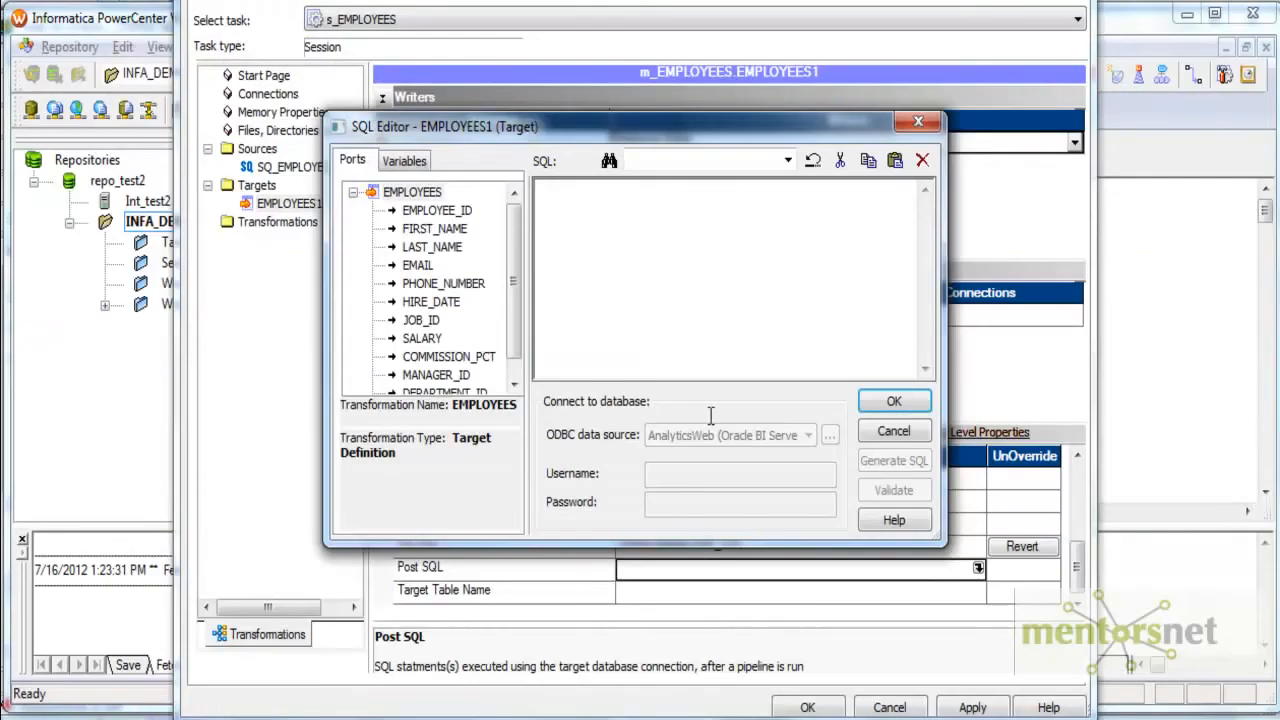
{"action": "type", "text": "create index emp_idx on employees(employee_id)"}
{"action": "type", "text": ";"}
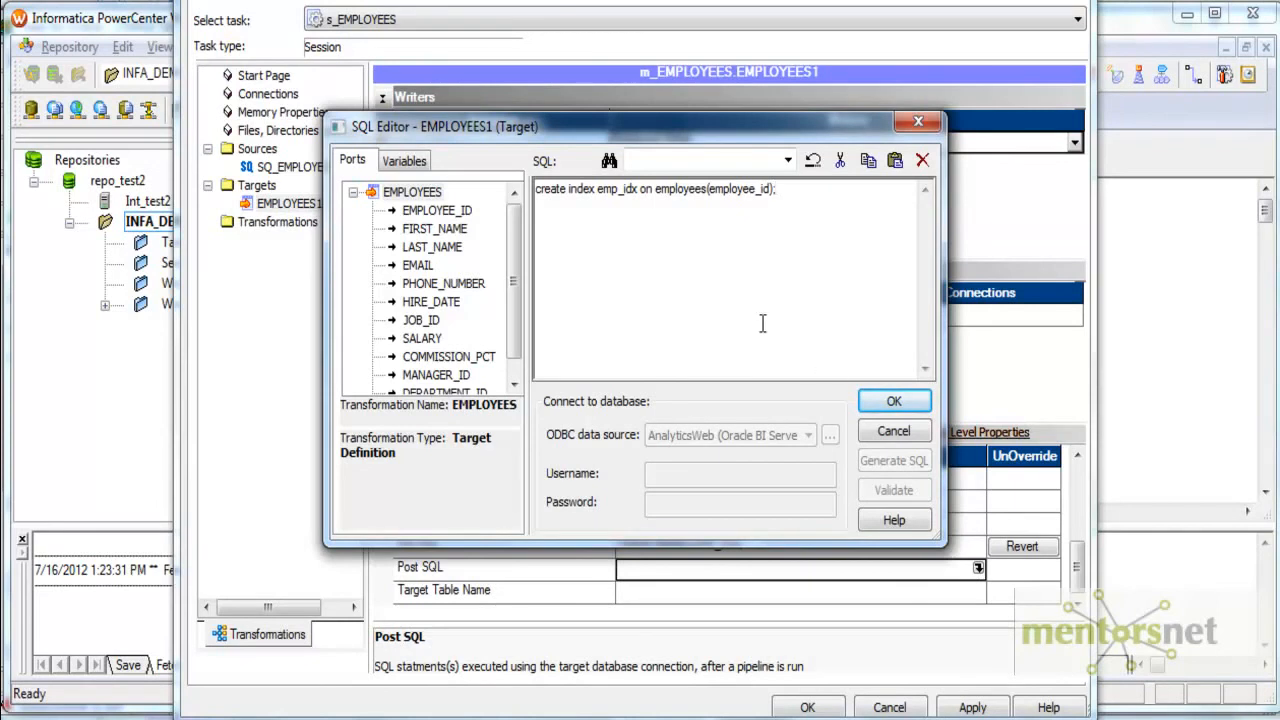
{"action": "left_click", "coordinate": [903, 408]}
{"action": "left_click", "coordinate": [972, 707]}
{"action": "left_click", "coordinate": [807, 707]}
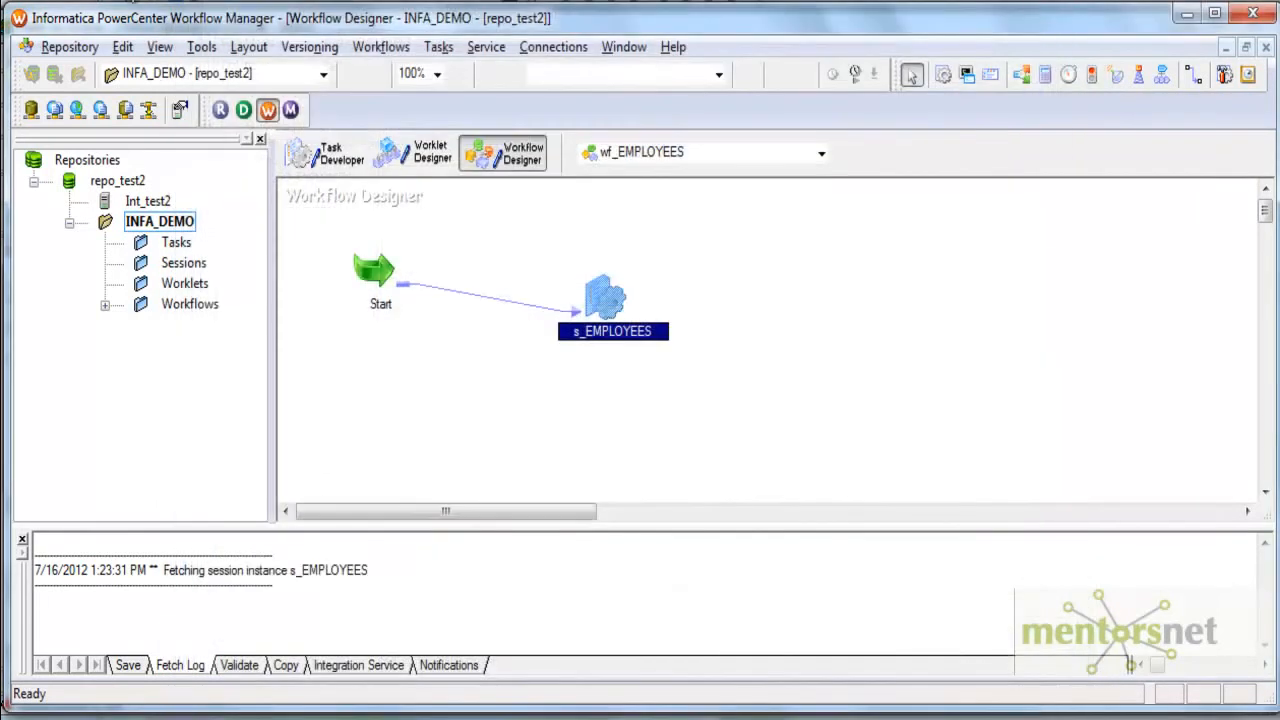
Step: Save the wf_EMPLOYEES workflow and start its s_EMPLOYEES task
{"action": "left_click", "coordinate": [69, 46]}
{"action": "left_click", "coordinate": [86, 316]}
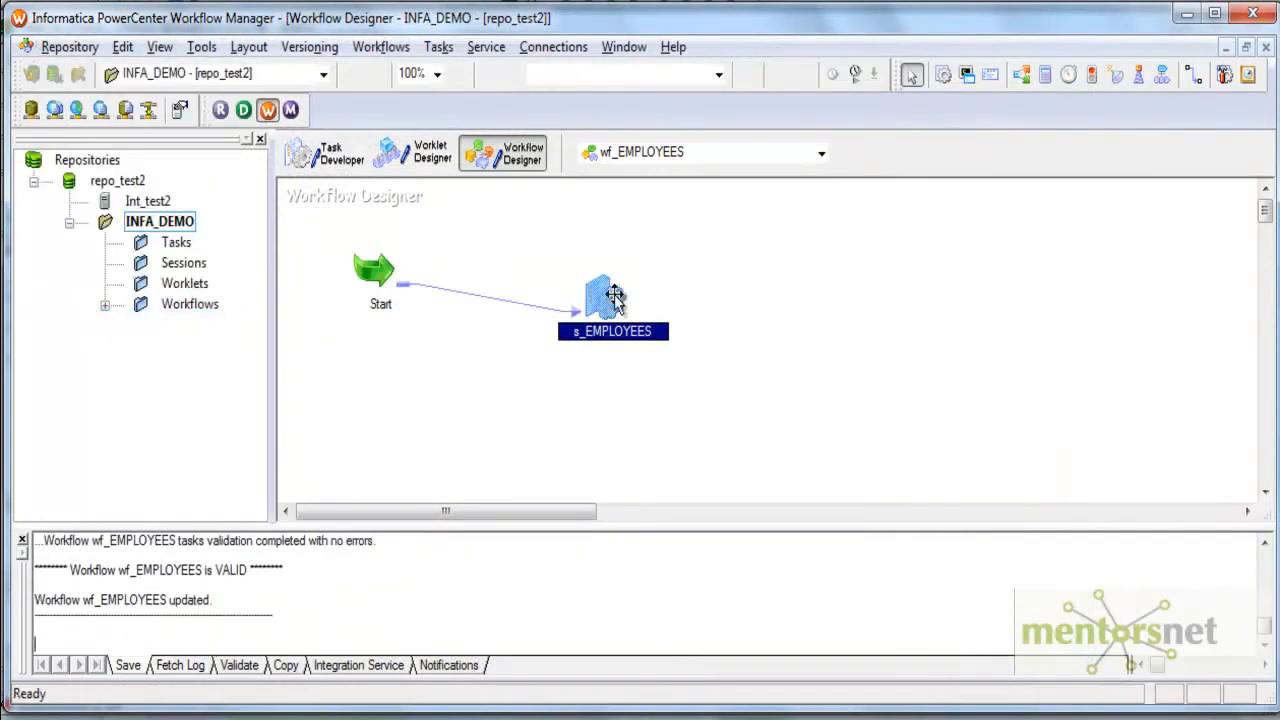
{"action": "right_click", "coordinate": [610, 300]}
{"action": "left_click", "coordinate": [676, 584]}
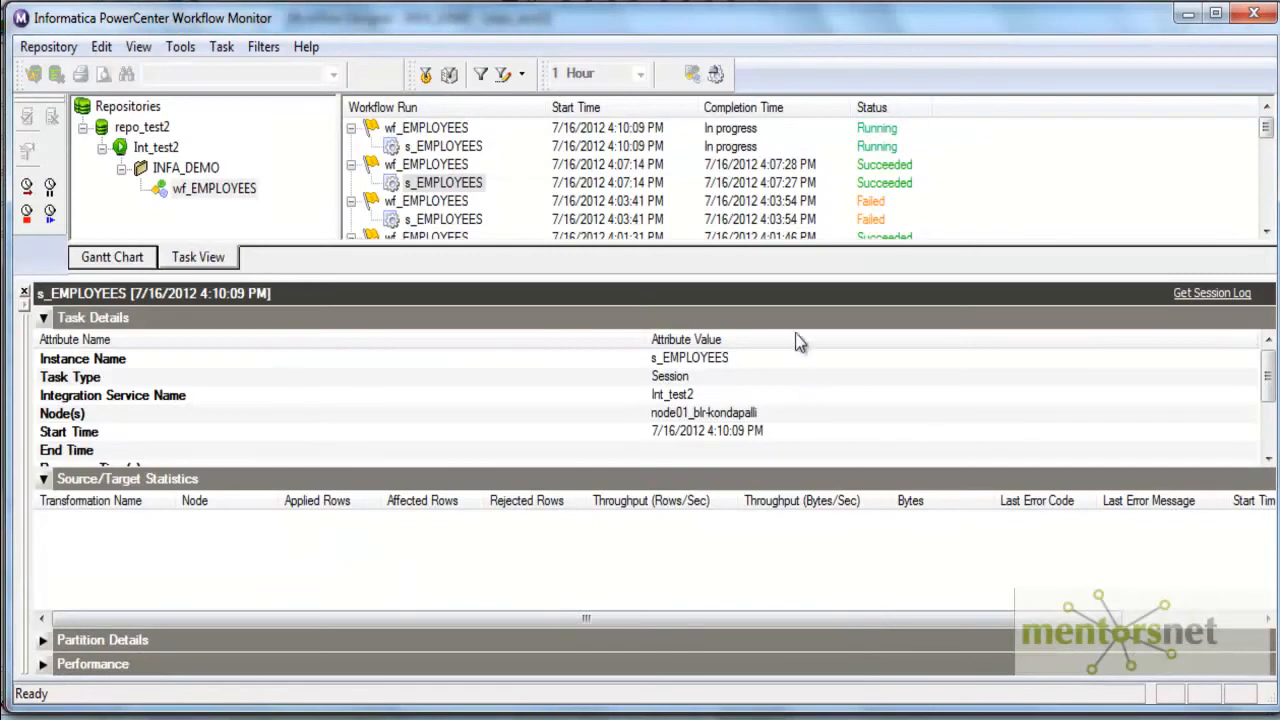
Step: Open the session log of the newest s_EMPLOYEES run in Workflow Monitor and maximize the log window
{"action": "left_click", "coordinate": [455, 148]}
{"action": "right_click", "coordinate": [454, 148]}
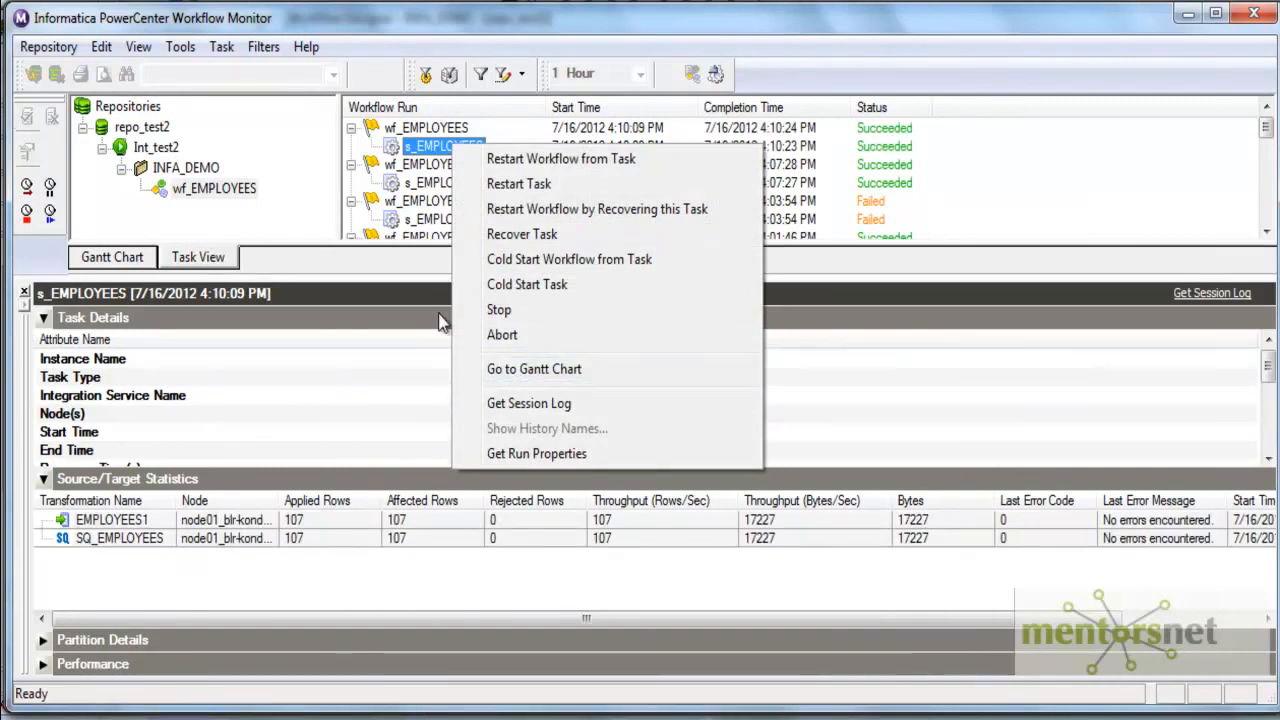
{"action": "left_click", "coordinate": [553, 404]}
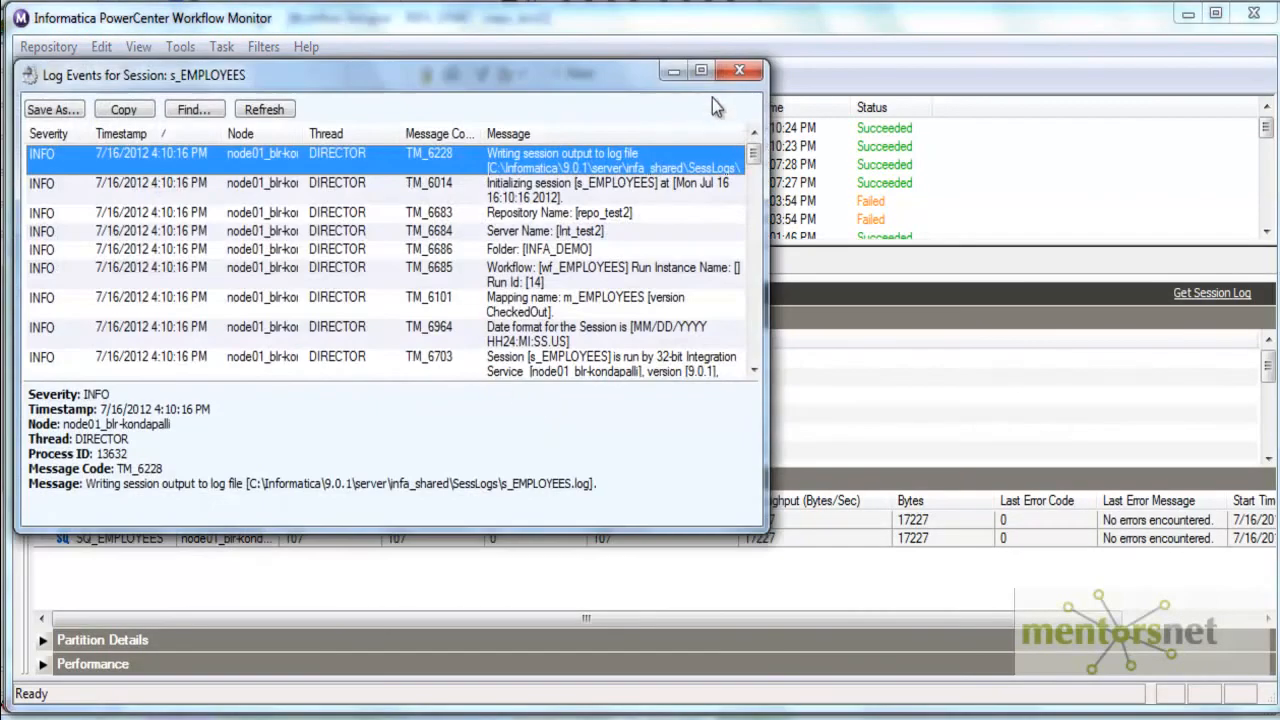
{"action": "left_click", "coordinate": [714, 84]}
Step: Examine the session log's pre-session, writer and load entries, including the target's bulk mode entry
{"action": "left_click", "coordinate": [166, 336]}
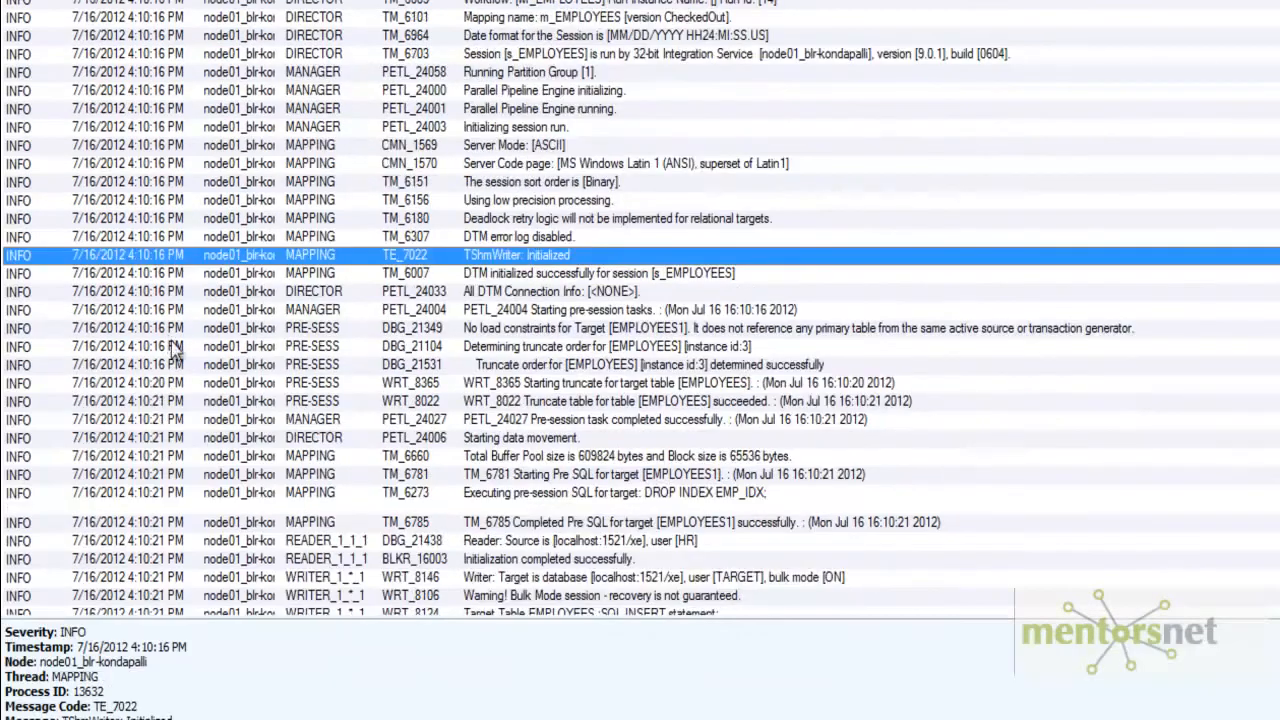
{"action": "scroll", "coordinate": [168, 345], "scroll_direction": "down", "scroll_amount": 3}
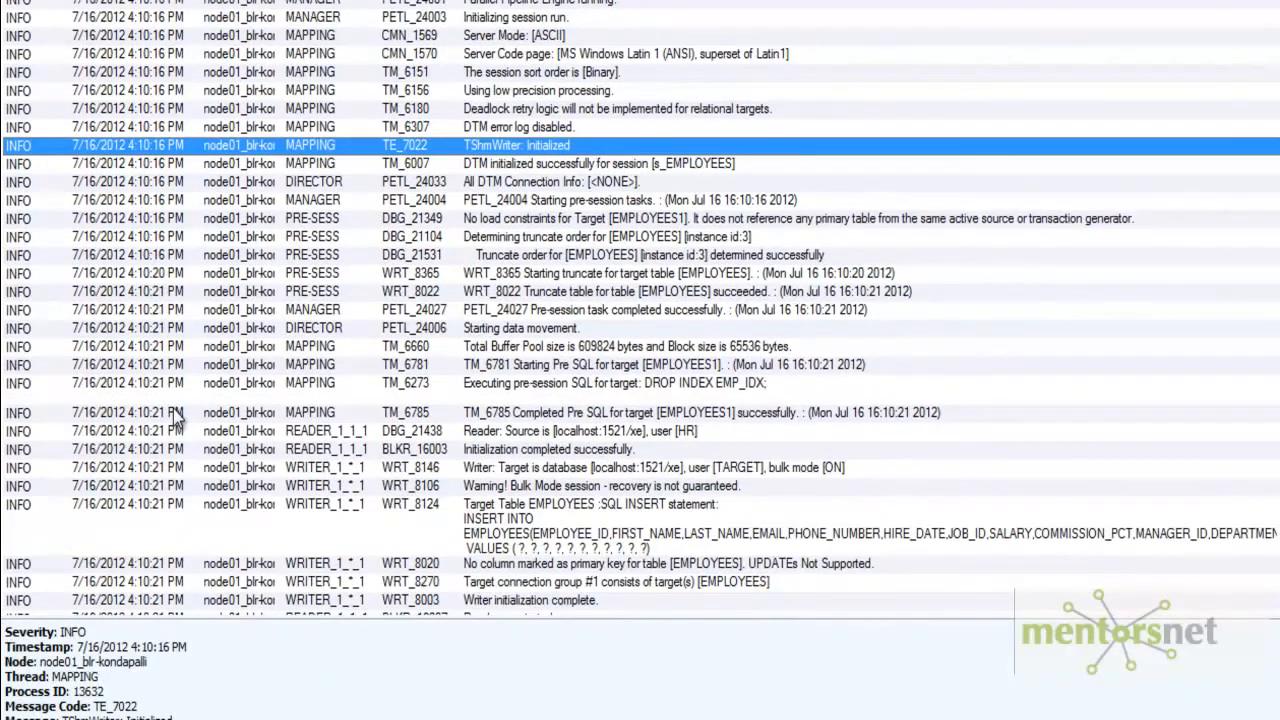
{"action": "left_click", "coordinate": [738, 469]}
{"action": "scroll", "coordinate": [735, 475], "scroll_direction": "down", "scroll_amount": 2}
{"action": "scroll", "coordinate": [733, 470], "scroll_direction": "down", "scroll_amount": 1}
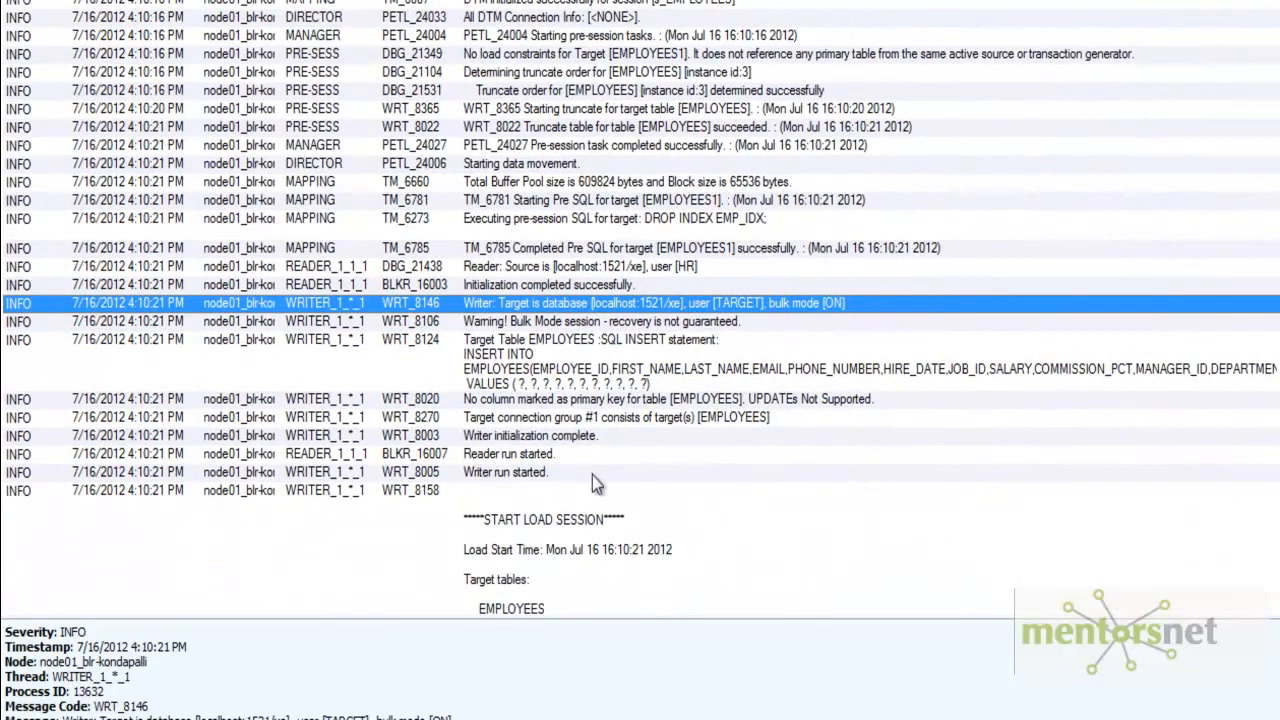
{"action": "scroll", "coordinate": [523, 451], "scroll_direction": "down", "scroll_amount": 3}
{"action": "scroll", "coordinate": [655, 485], "scroll_direction": "down", "scroll_amount": 3}
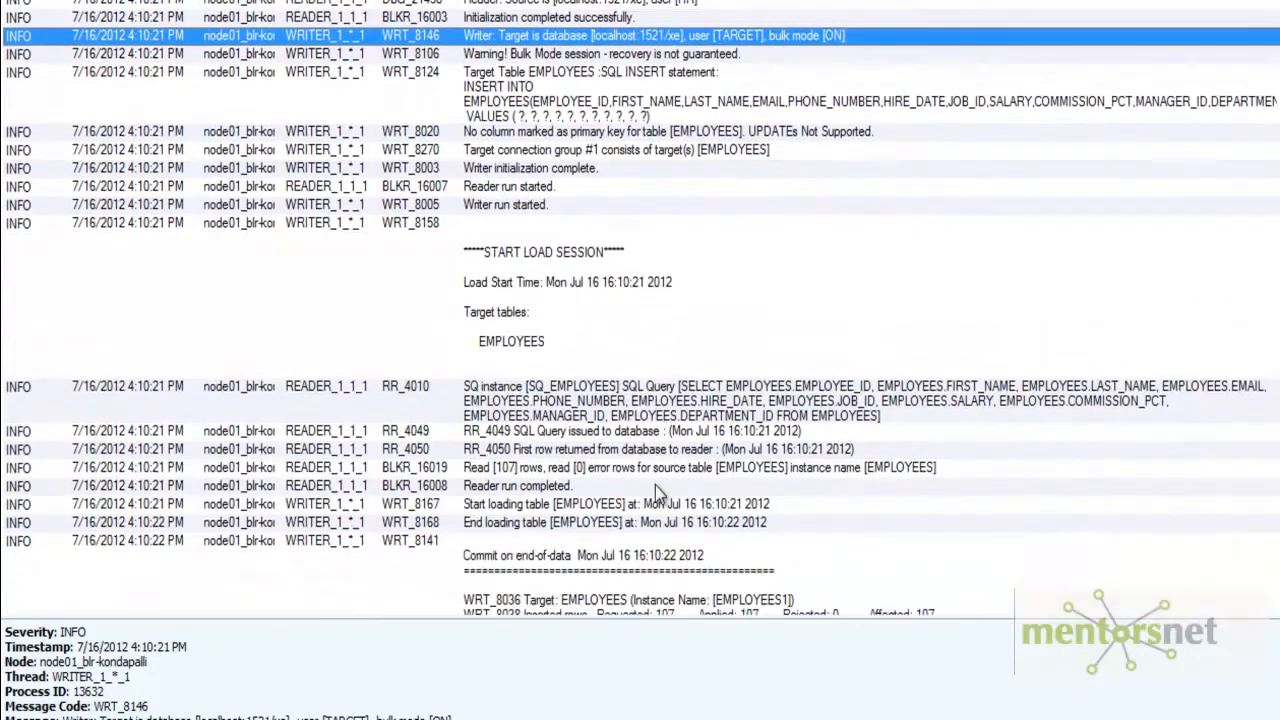
{"action": "scroll", "coordinate": [655, 485], "scroll_direction": "up", "scroll_amount": 4}
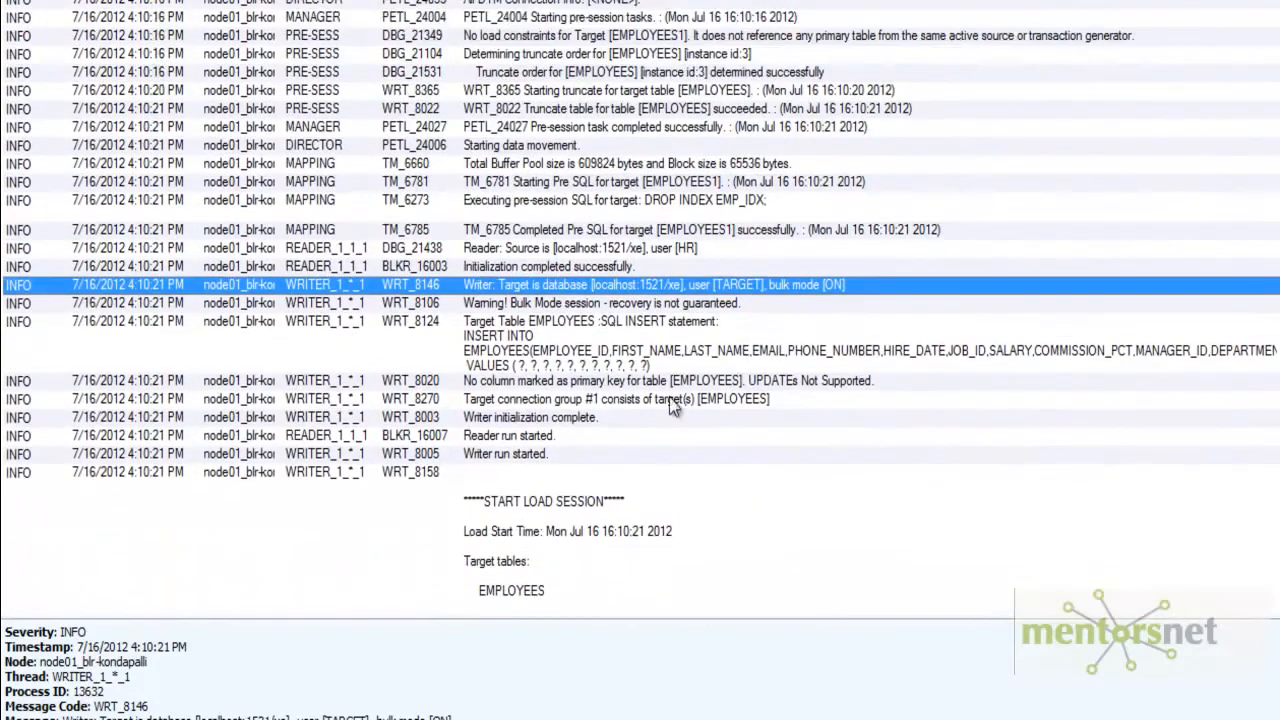
Step: Check the order of the pre-session DROP INDEX, target INSERT and post-session create index entries in the log
{"action": "left_click", "coordinate": [531, 203]}
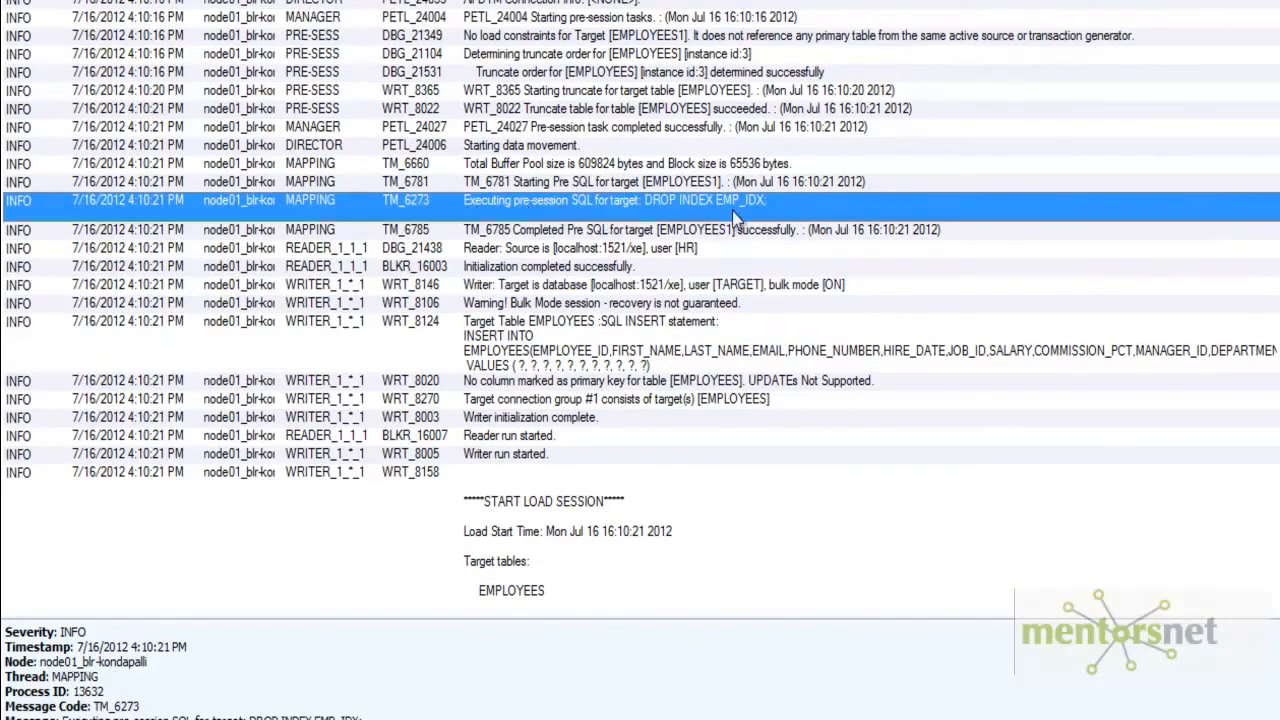
{"action": "left_click", "coordinate": [650, 333]}
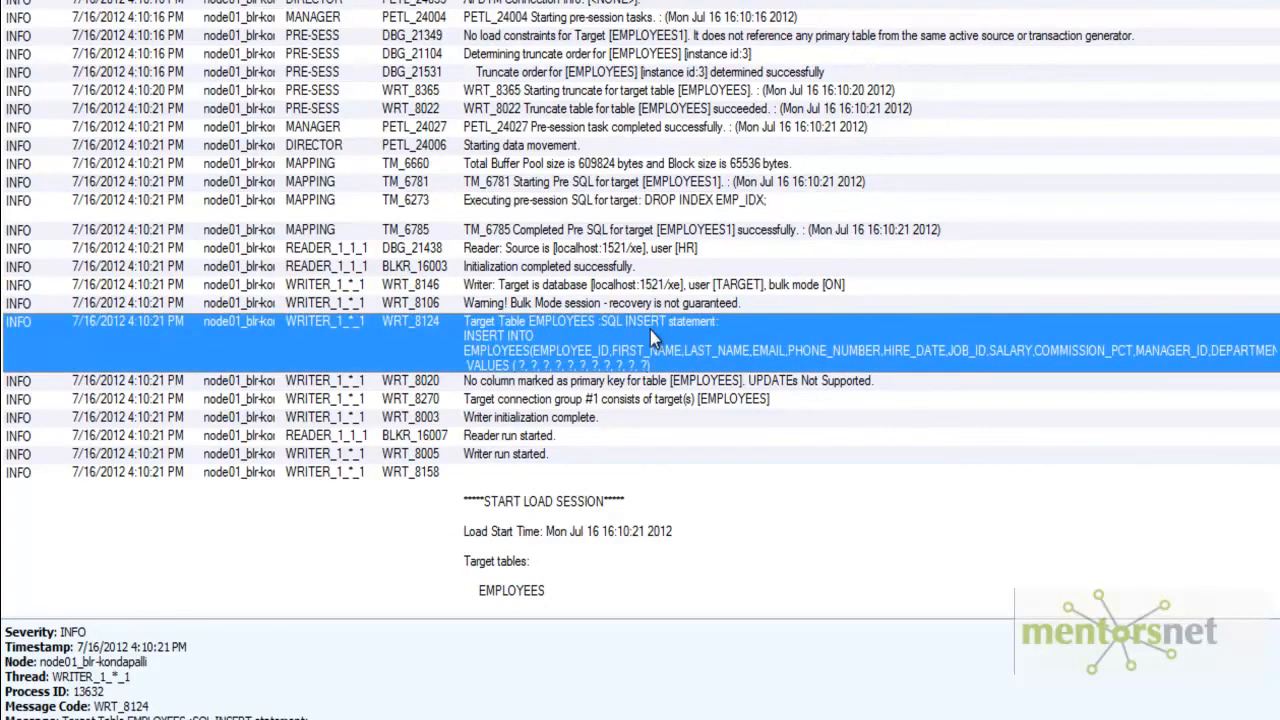
{"action": "left_click", "coordinate": [636, 203]}
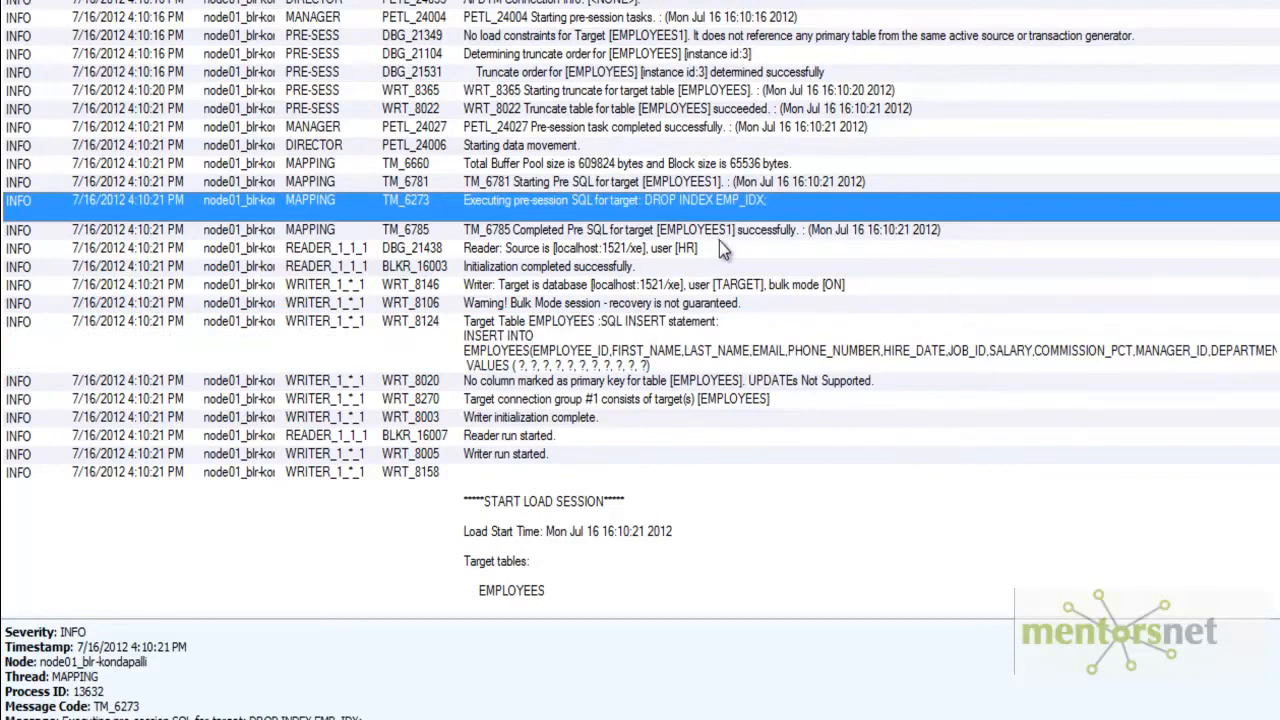
{"action": "left_click", "coordinate": [667, 342]}
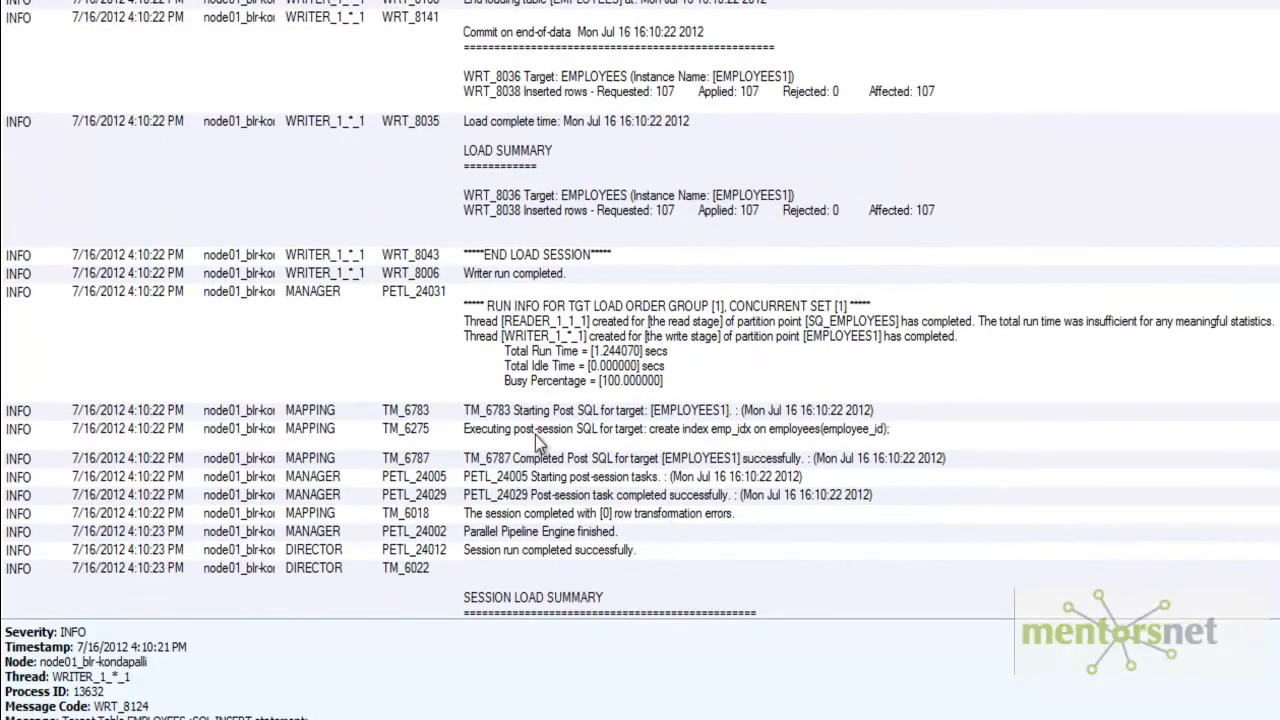
{"action": "left_click", "coordinate": [692, 430]}
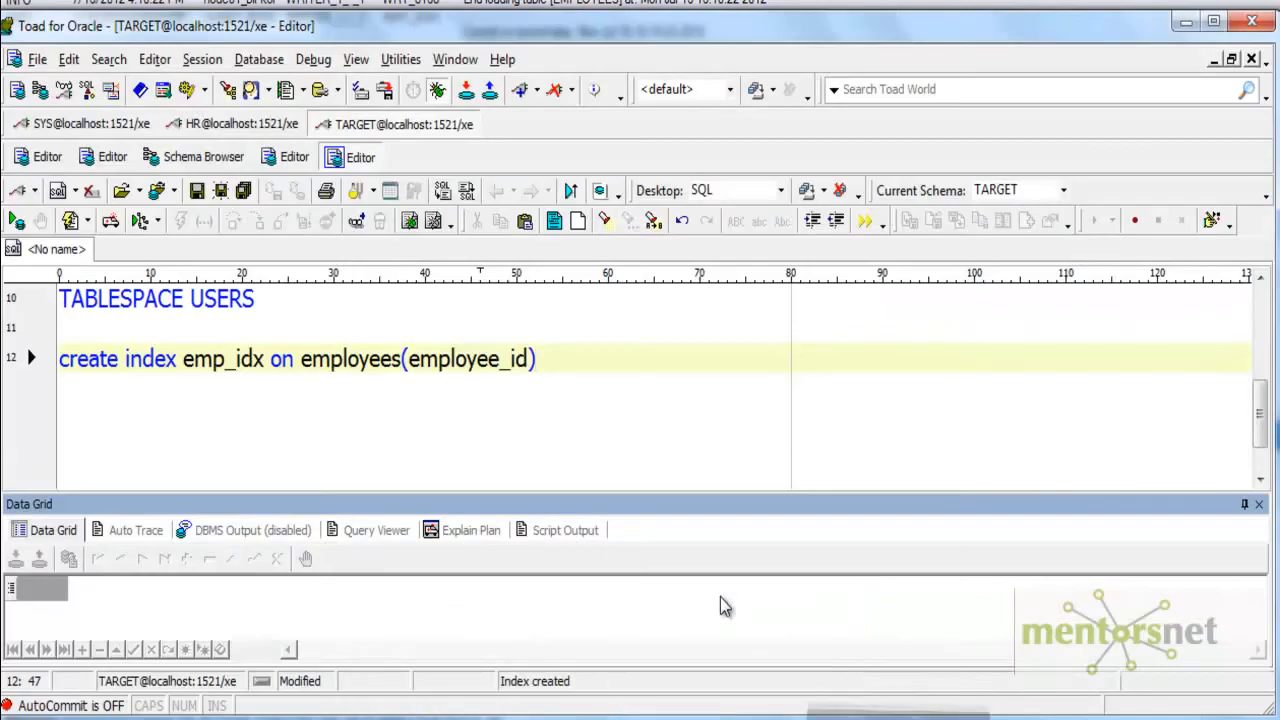
Step: Write and run the query select * from all_indexes where table_name = 'EMPLOYEES' below the create index statement
{"action": "key", "text": "Down"}
{"action": "key", "text": "Down"}
{"action": "type", "text": "sele"}
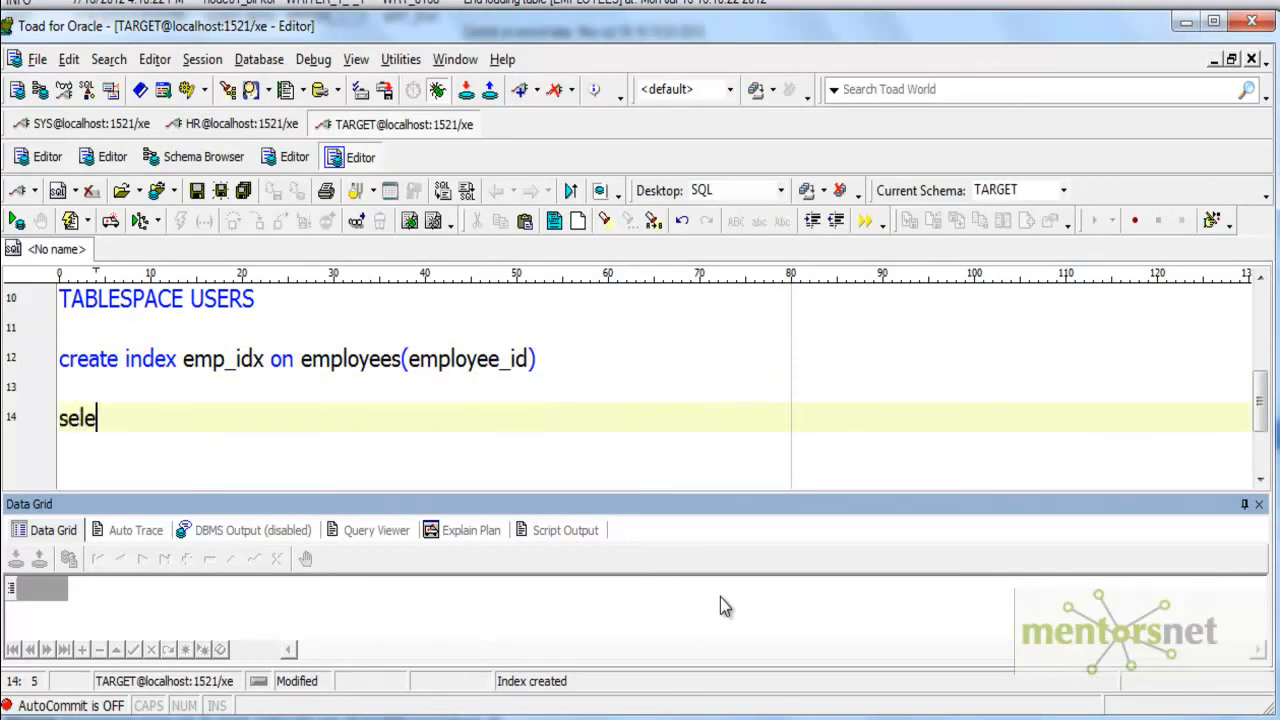
{"action": "type", "text": "ct * from a"}
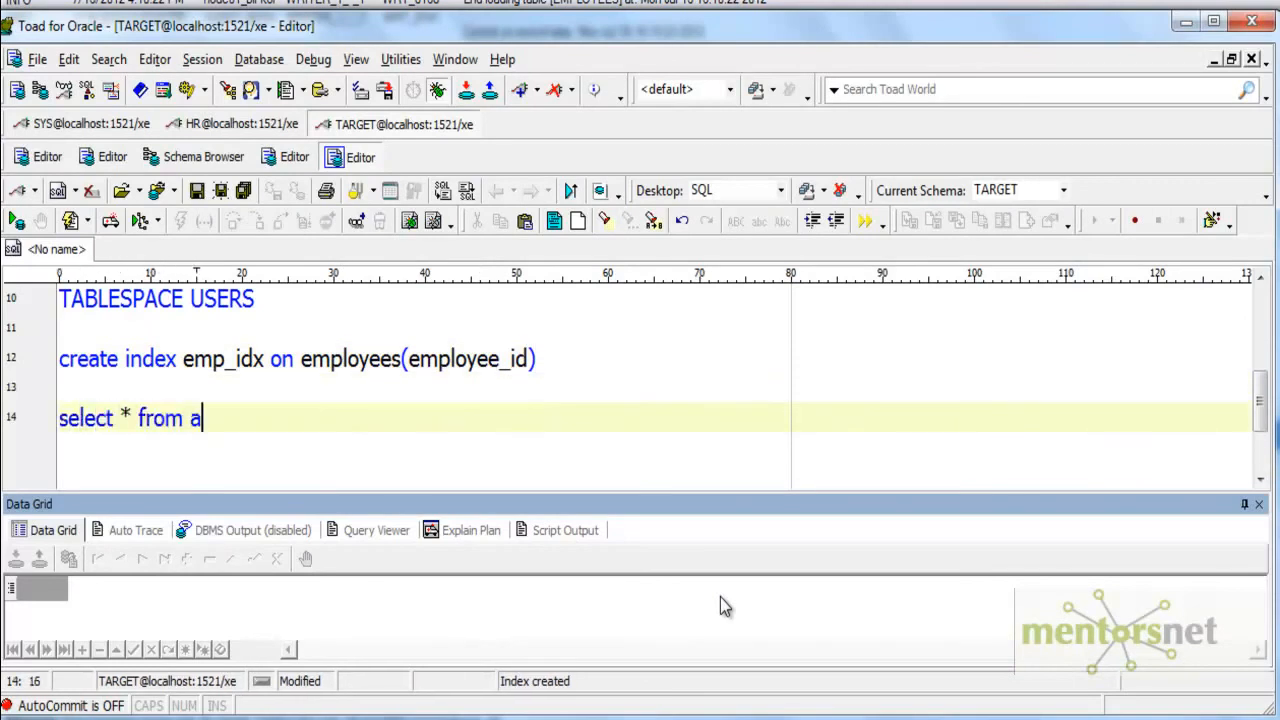
{"action": "type", "text": "ll_inde"}
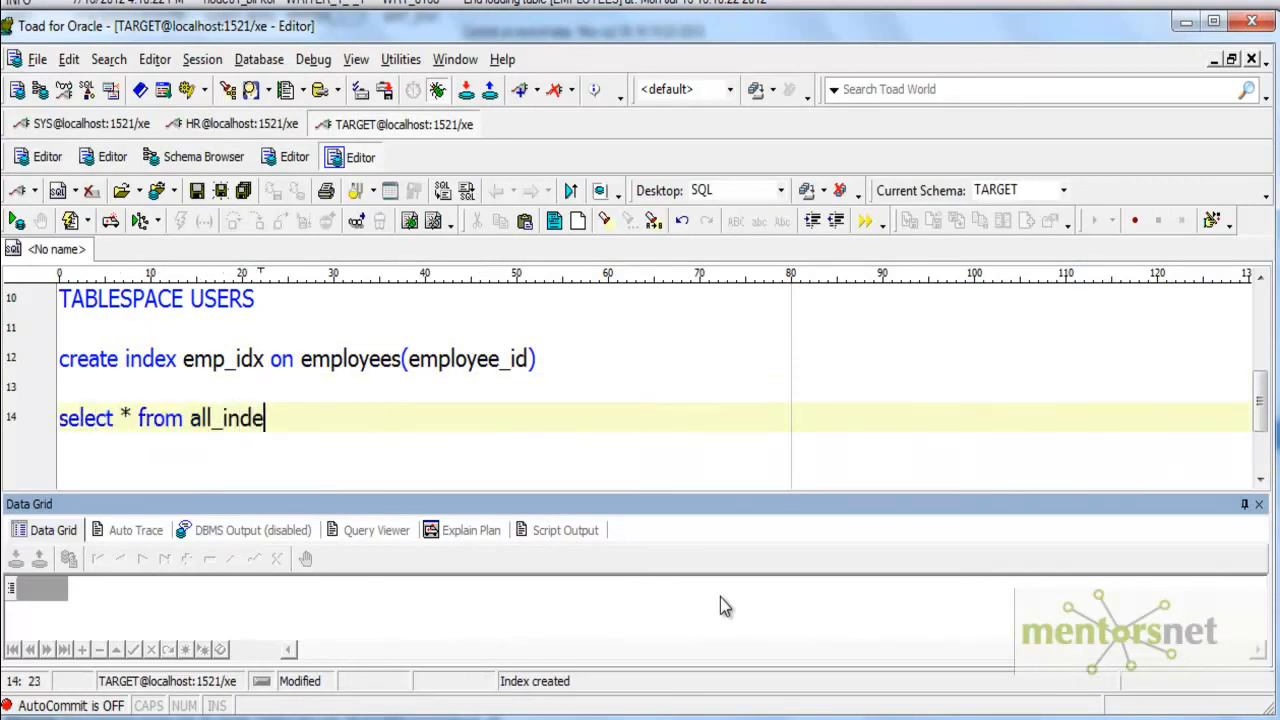
{"action": "type", "text": "xes where"}
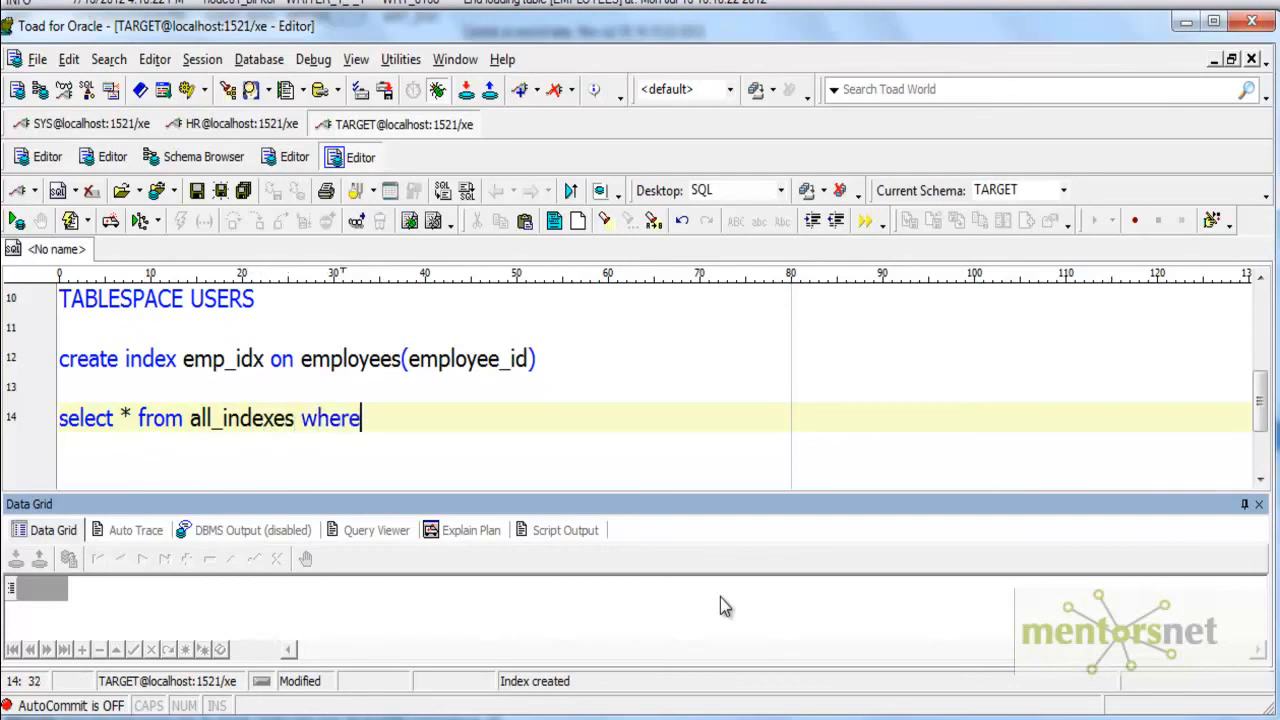
{"action": "type", "text": " table_name "}
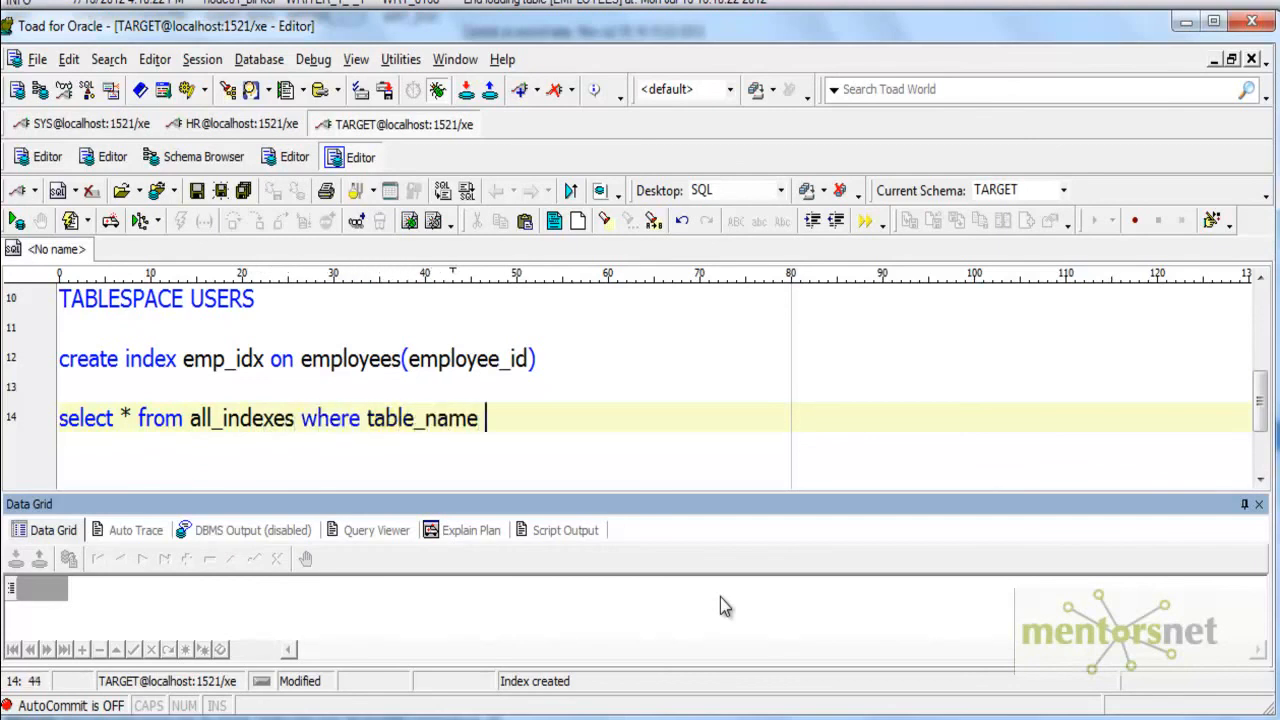
{"action": "type", "text": "= 'EMPLOYEES'"}
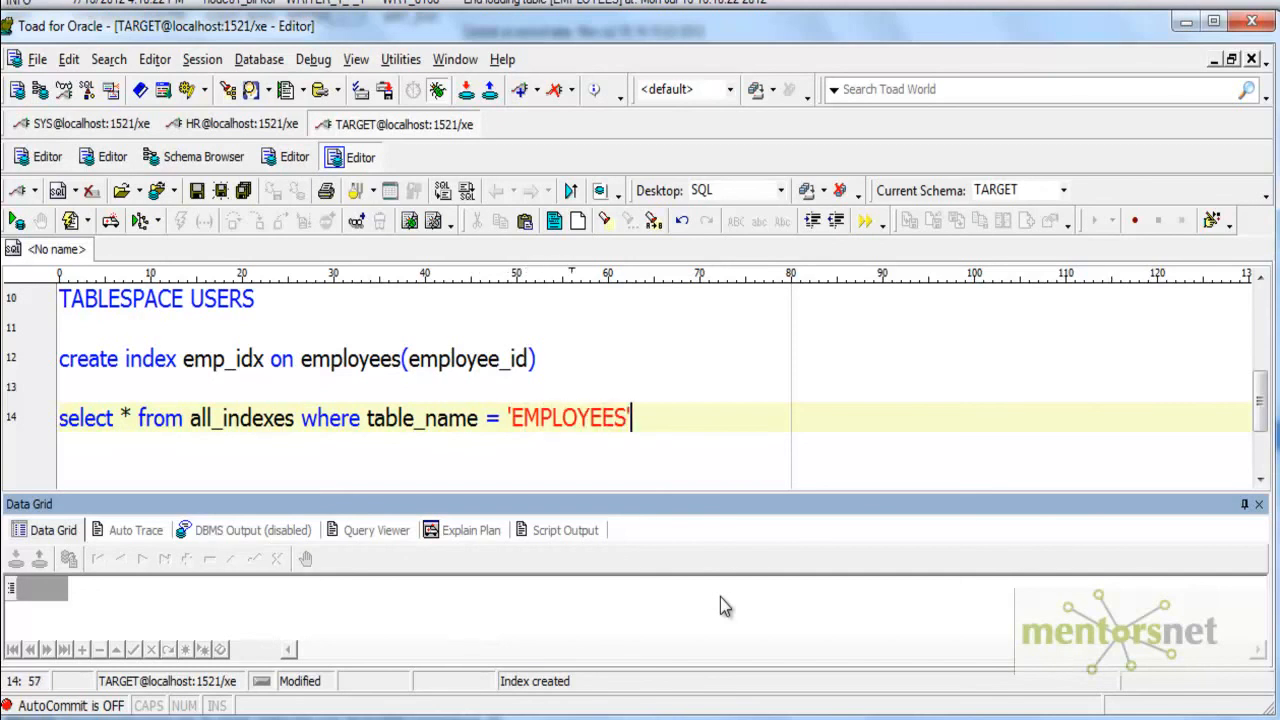
{"action": "key", "text": "shift+Home"}
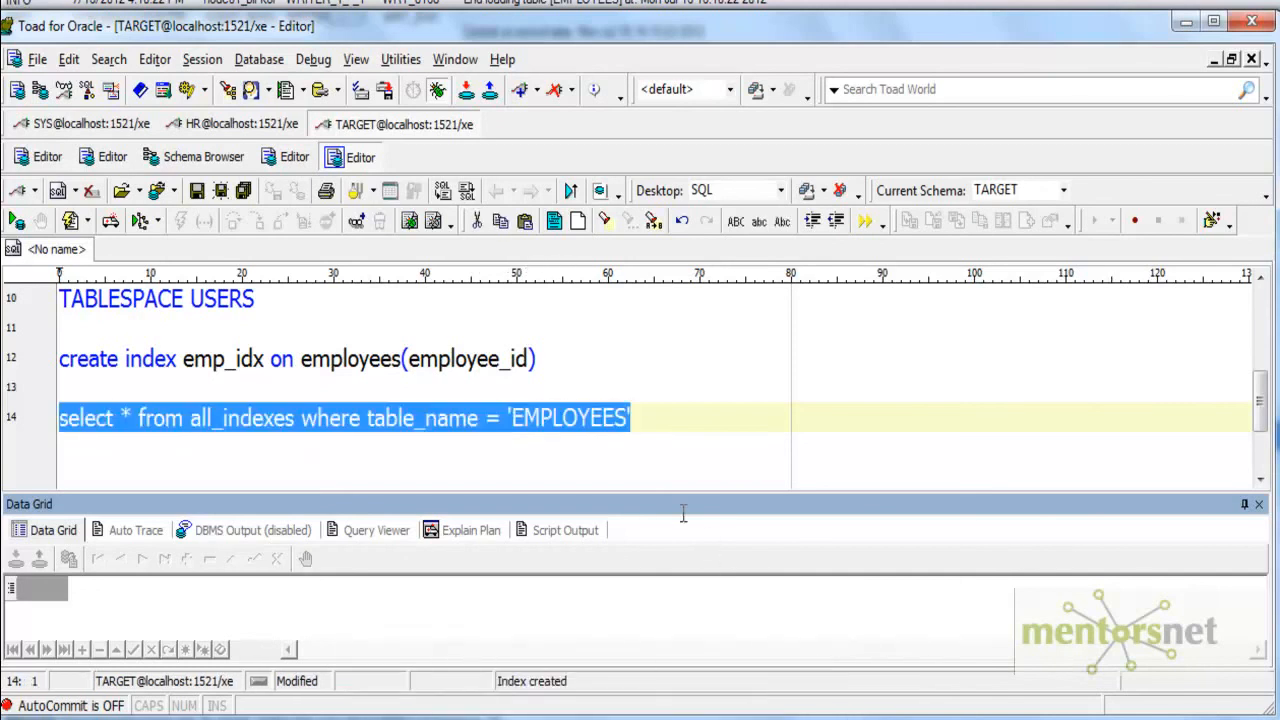
{"action": "left_click", "coordinate": [17, 222]}
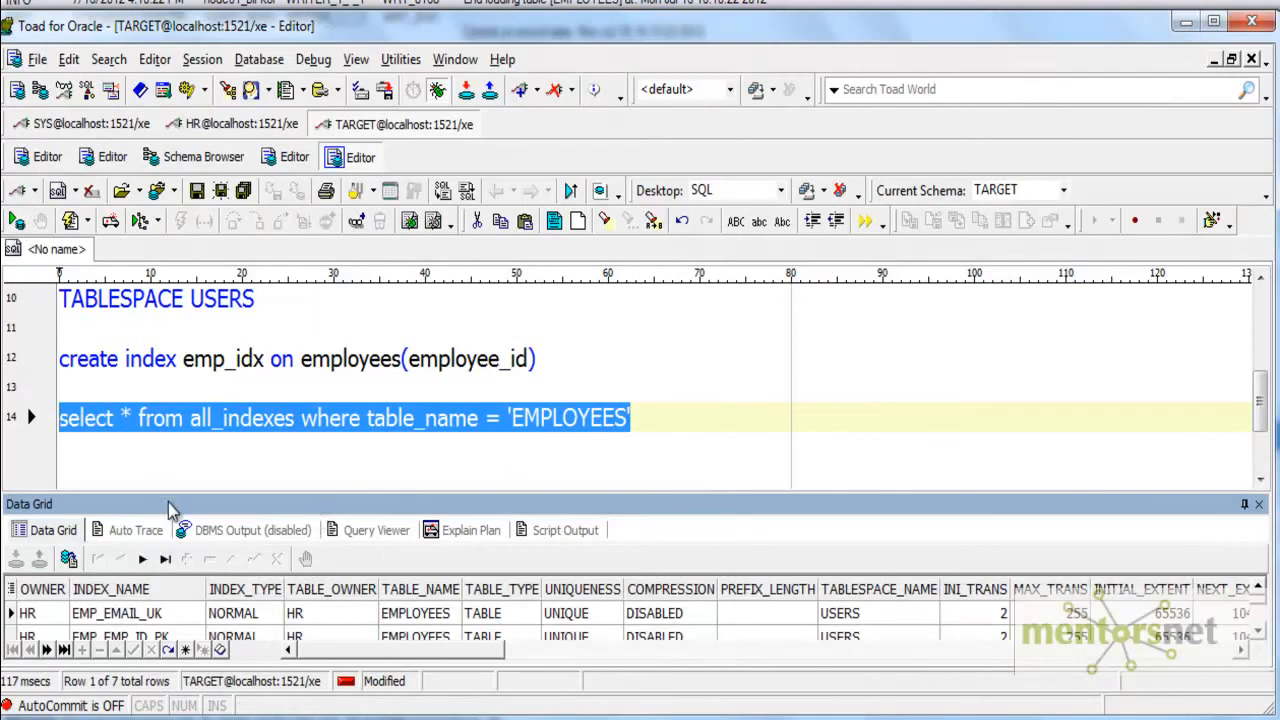
Step: Enlarge the result grid and locate the EMP_IDX index owned by TARGET
{"action": "left_click_drag", "start_coordinate": [172, 496], "coordinate": [186, 462]}
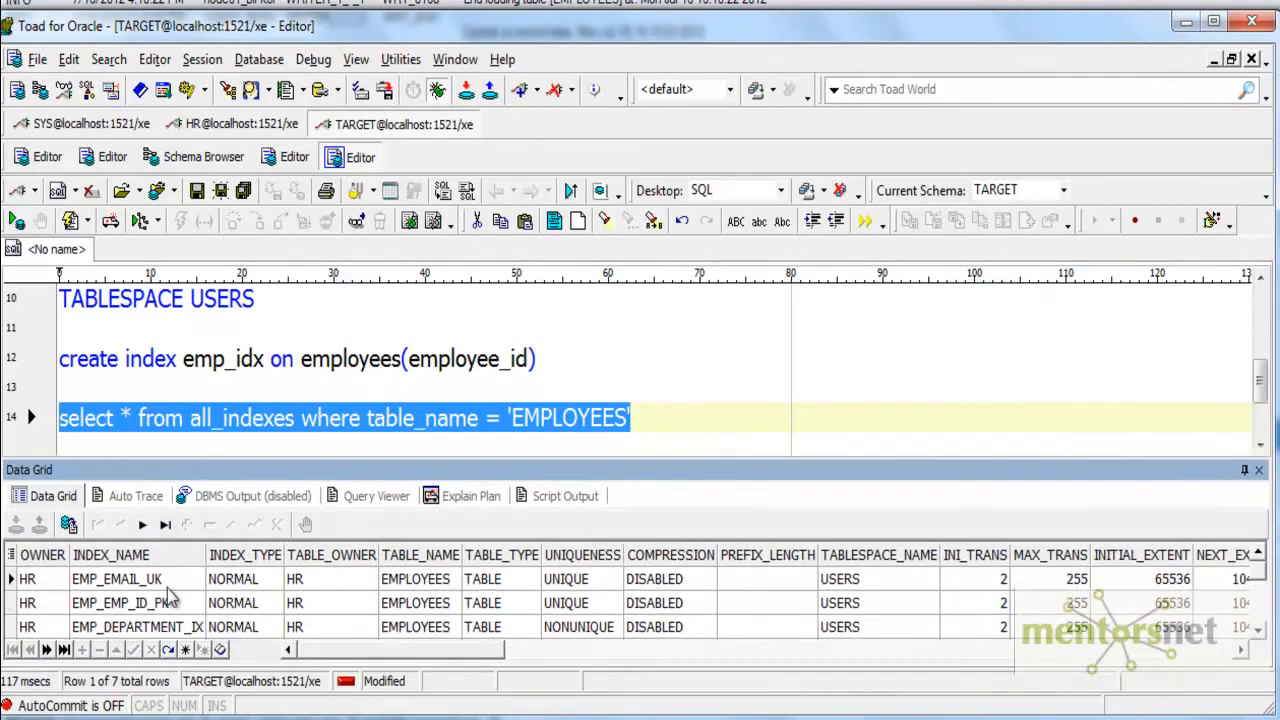
{"action": "scroll", "coordinate": [165, 598], "scroll_direction": "down", "scroll_amount": 3}
{"action": "left_click", "coordinate": [46, 628]}
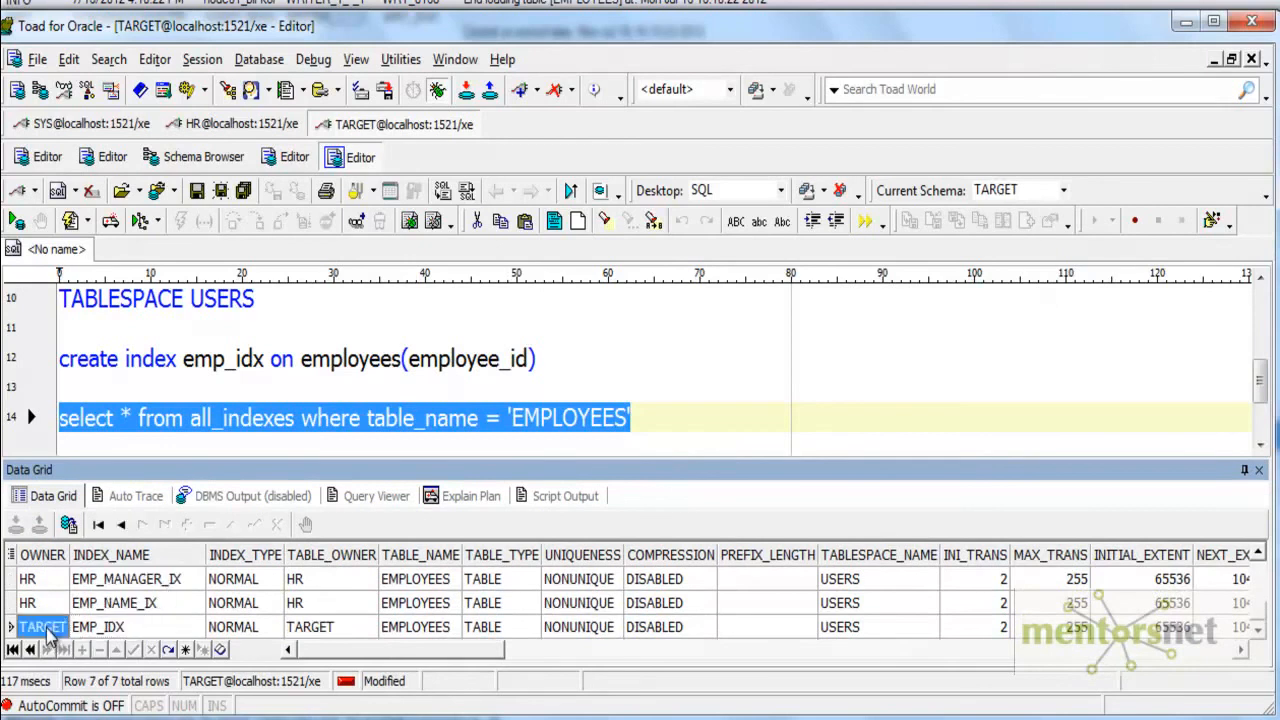
{"action": "left_click", "coordinate": [108, 628]}
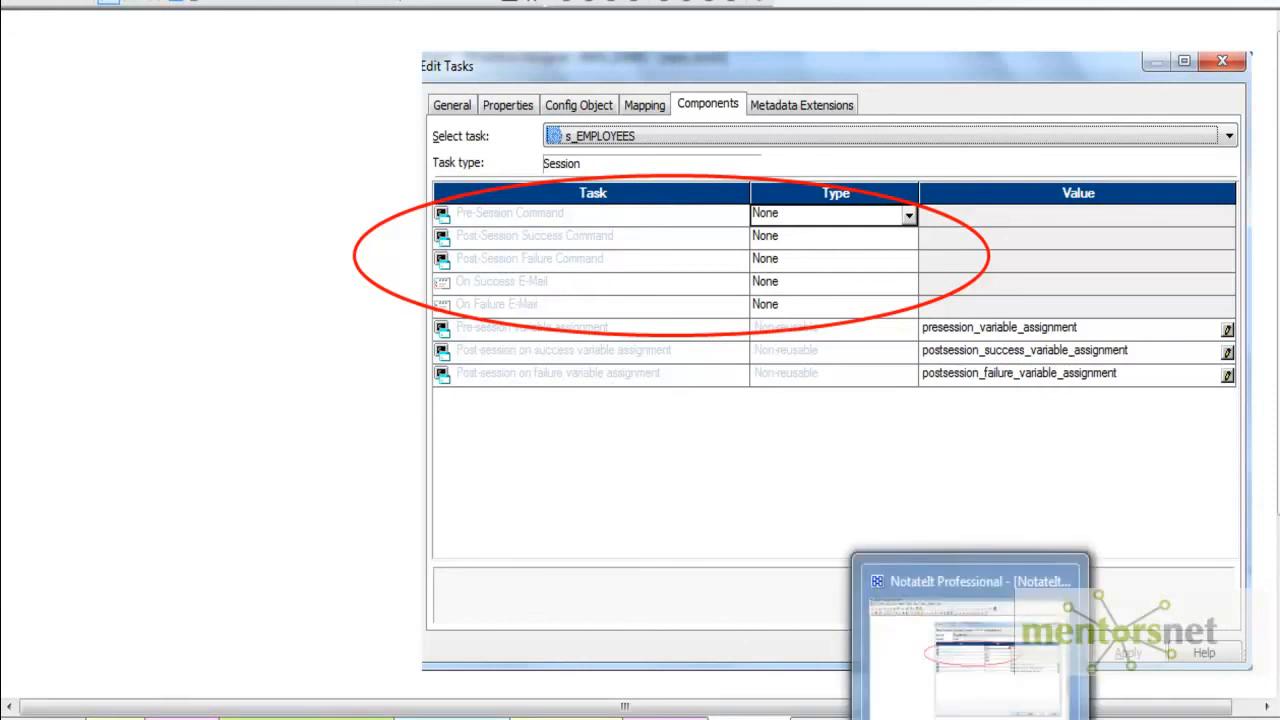
Step: Switch to Workflow Manager and set the On Failure E-Mail component of the s_EMPLOYEES session to Non-reusable
{"action": "left_click", "coordinate": [782, 650]}
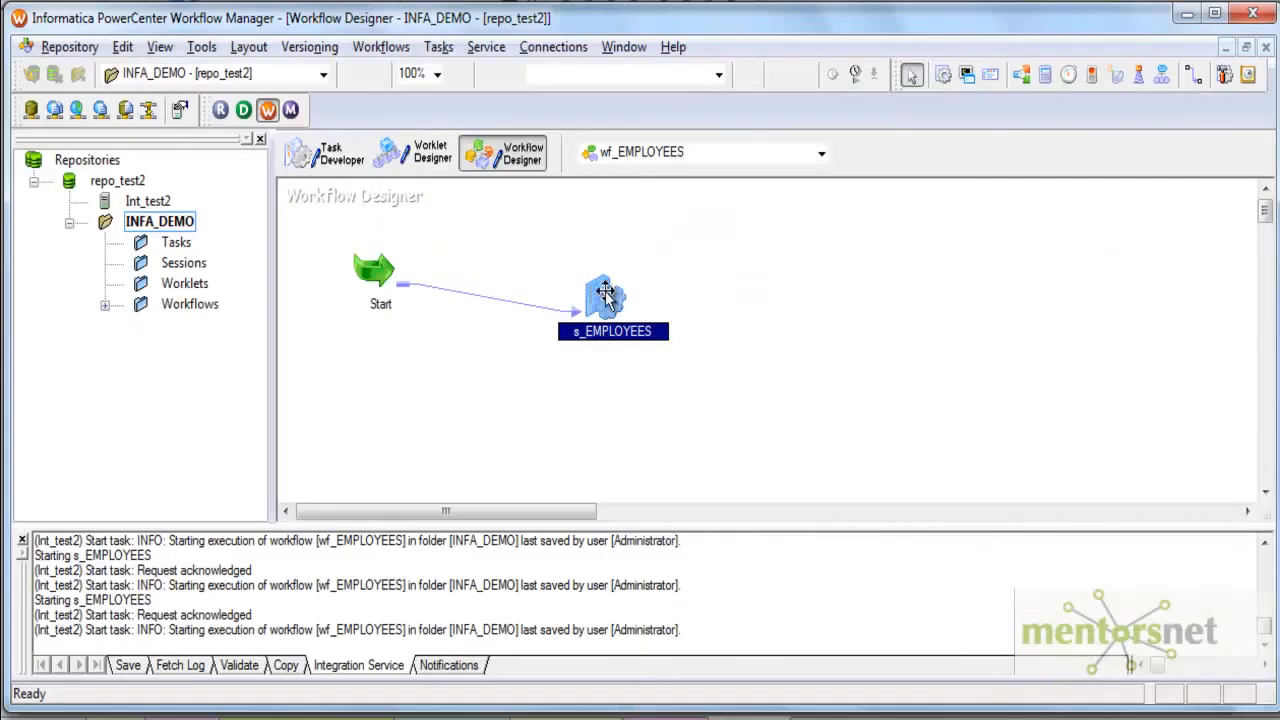
{"action": "double_click", "coordinate": [606, 297]}
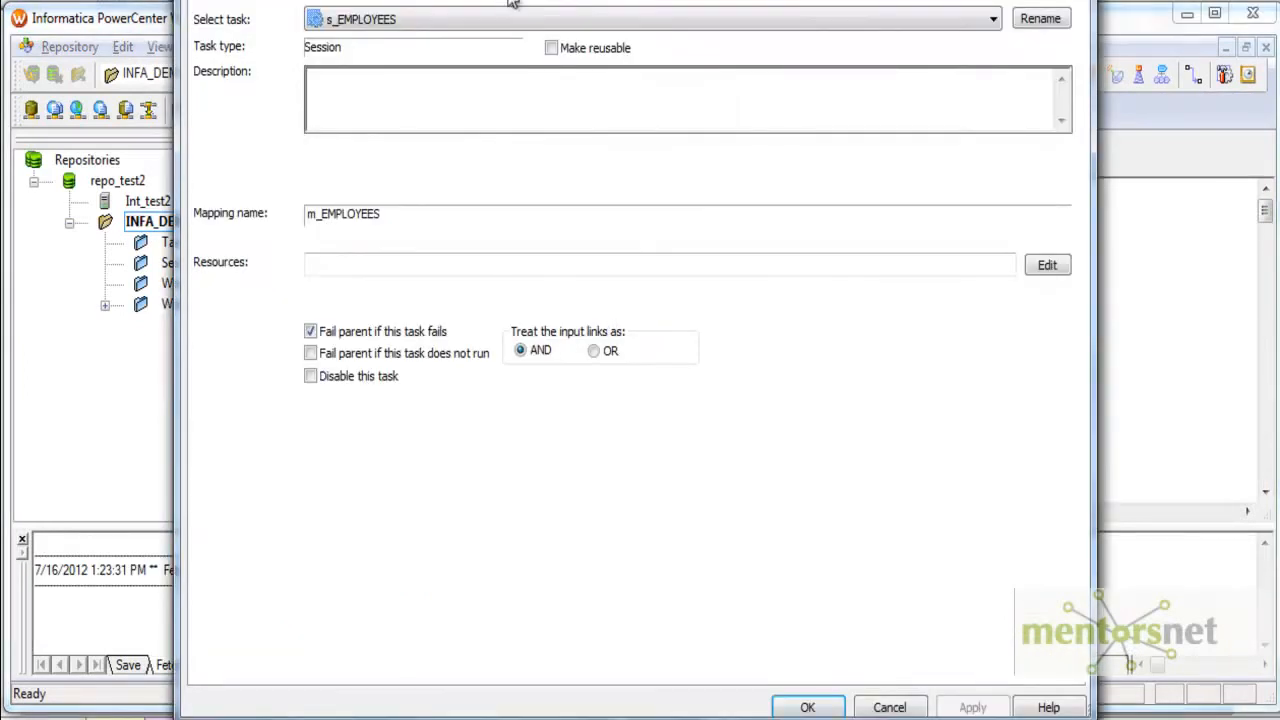
{"action": "left_click", "coordinate": [492, 2]}
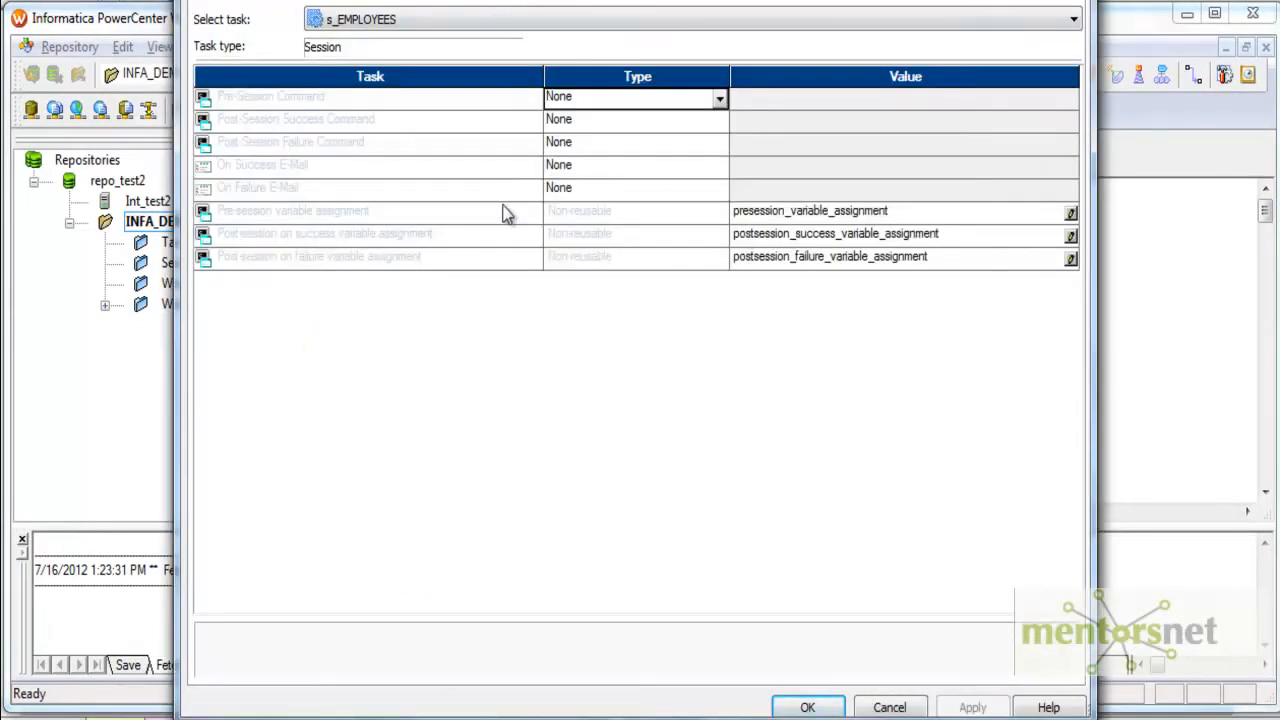
{"action": "left_click", "coordinate": [611, 191]}
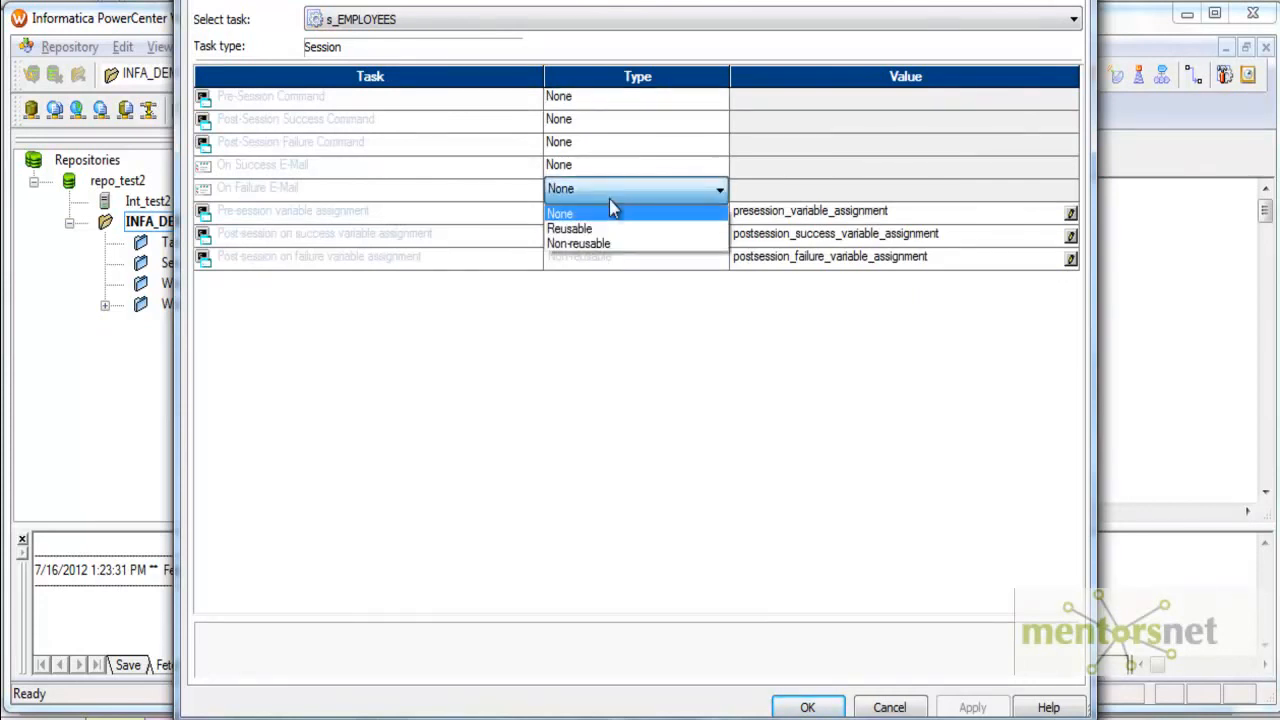
{"action": "left_click", "coordinate": [605, 245]}
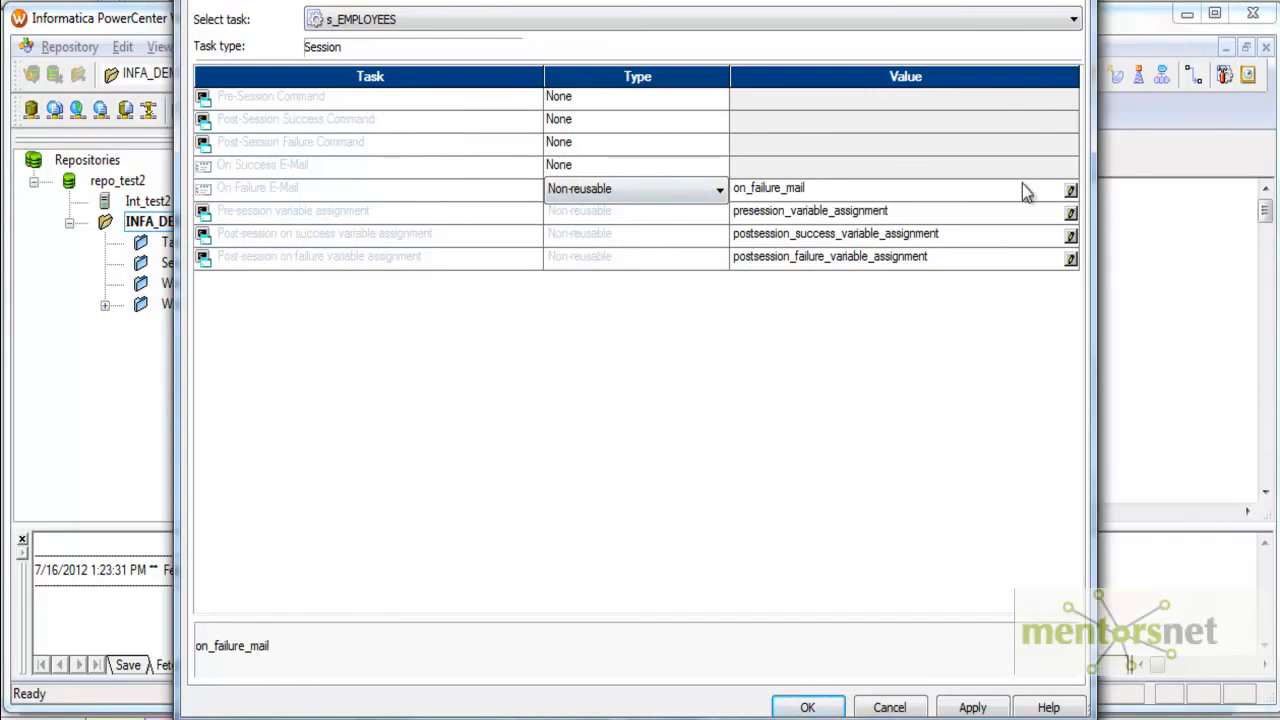
Step: Open the on_failure_mail definition, review its Email User Name value, and set the Email Subject to "failure in session"
{"action": "left_click", "coordinate": [1071, 191]}
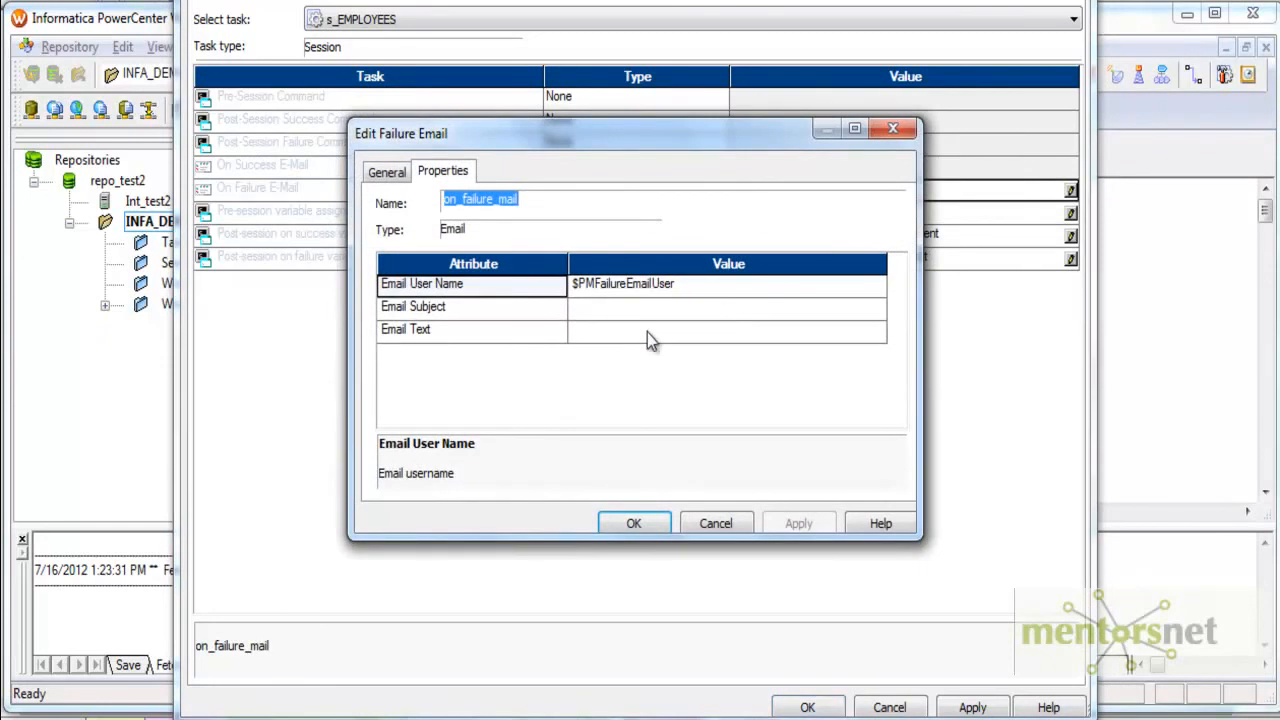
{"action": "left_click", "coordinate": [594, 312]}
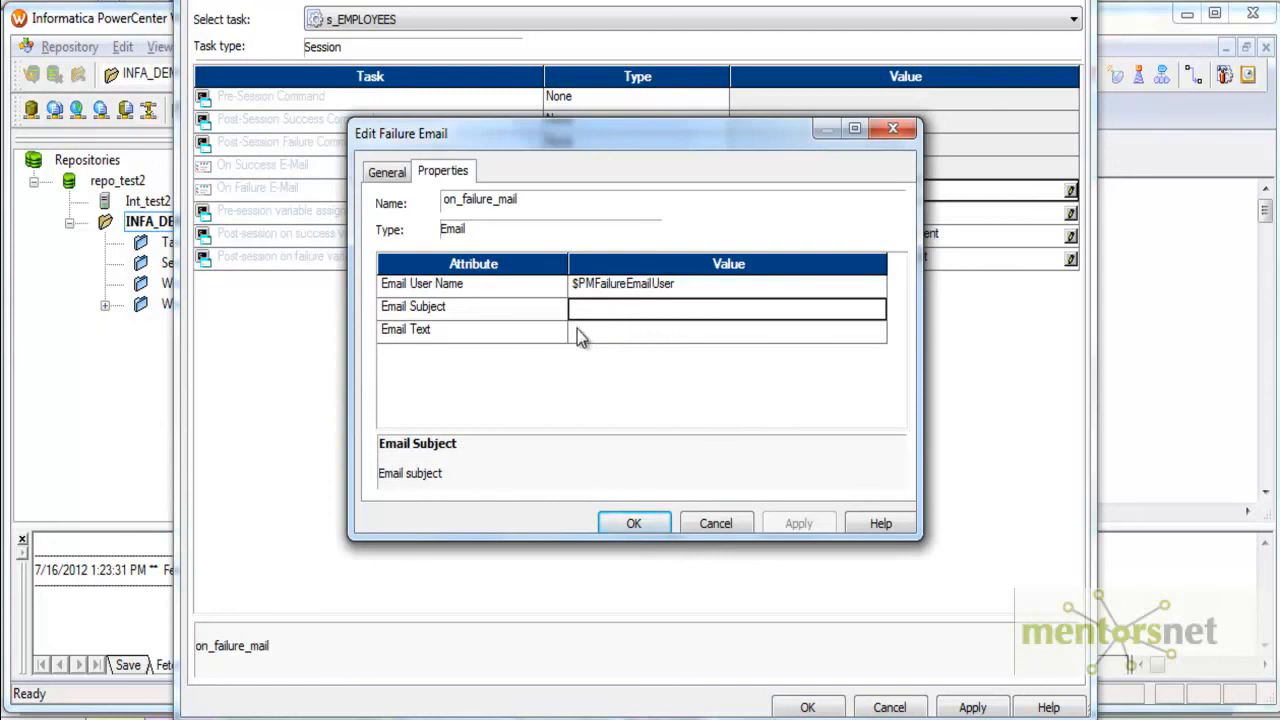
{"action": "left_click", "coordinate": [600, 284]}
{"action": "left_click_drag", "start_coordinate": [692, 284], "coordinate": [568, 287]}
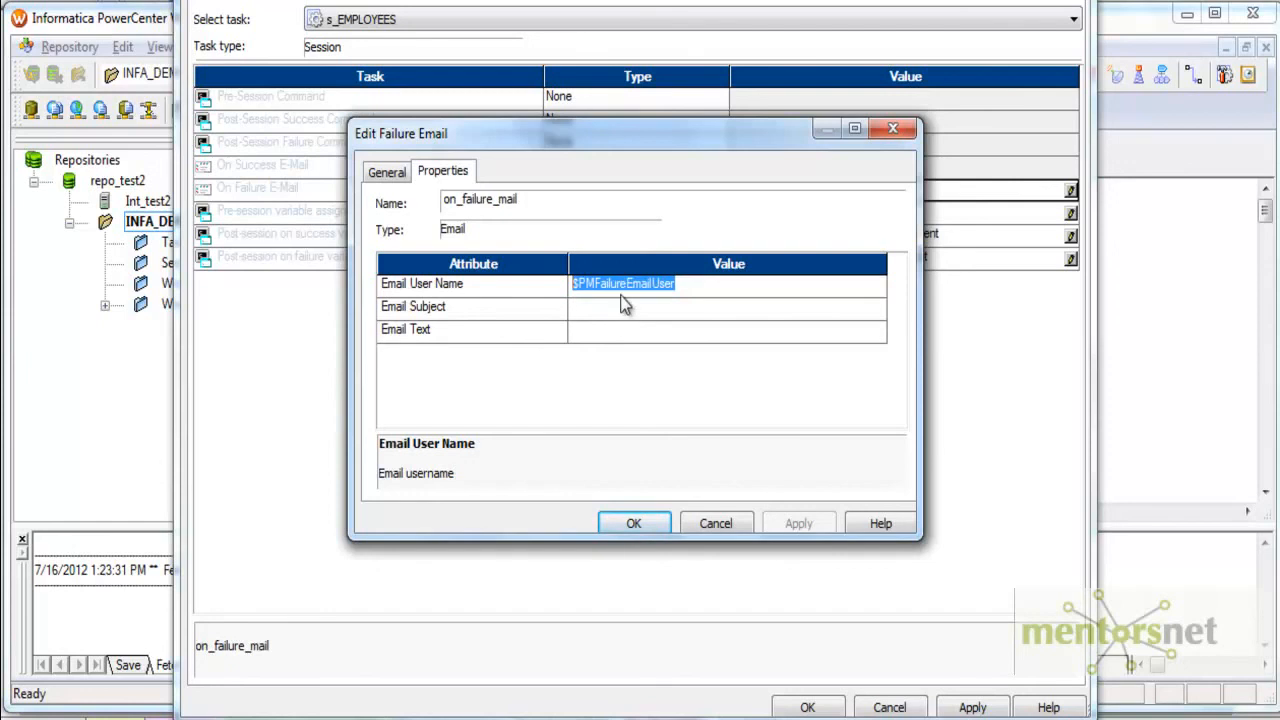
{"action": "left_click", "coordinate": [678, 285]}
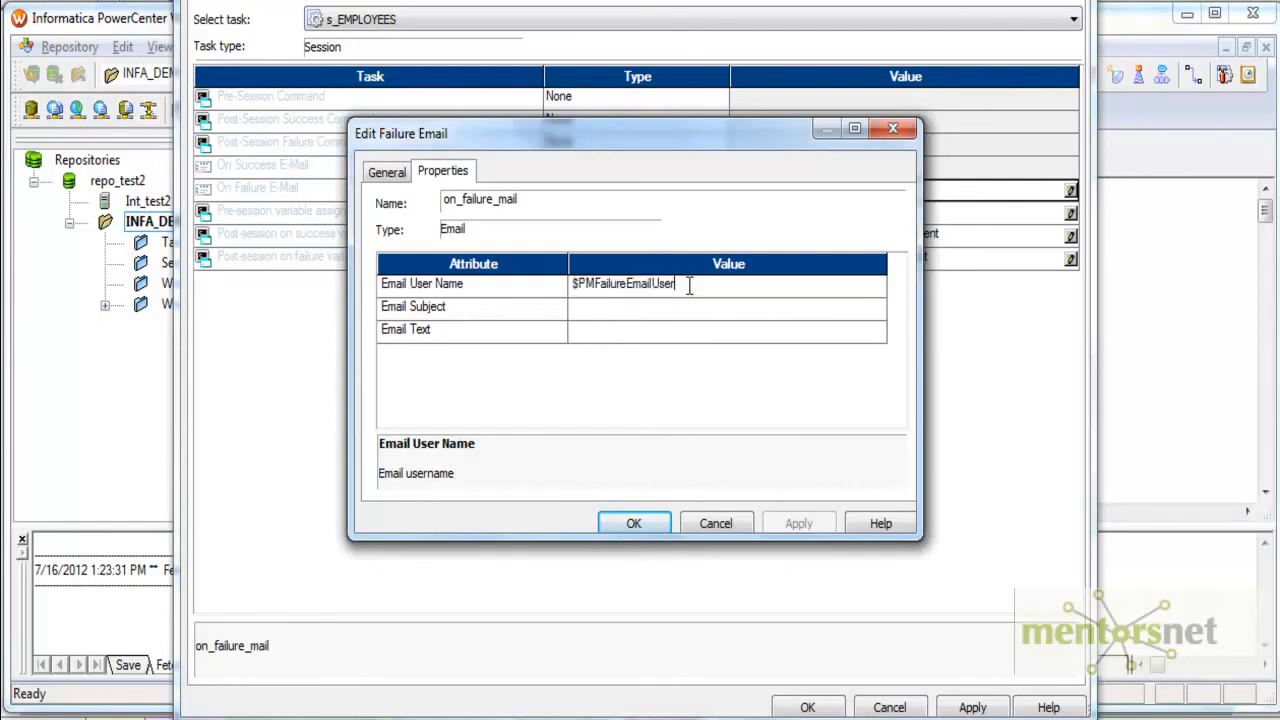
{"action": "left_click", "coordinate": [649, 306]}
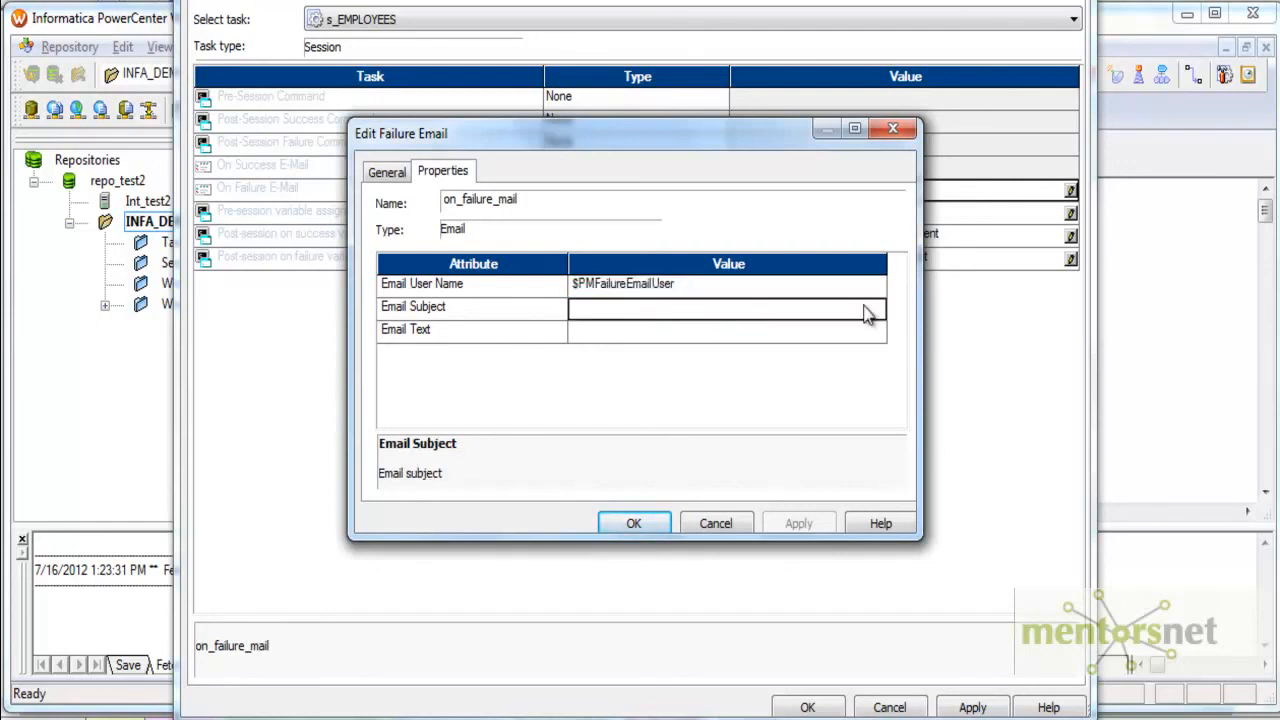
{"action": "type", "text": "failiure in session"}
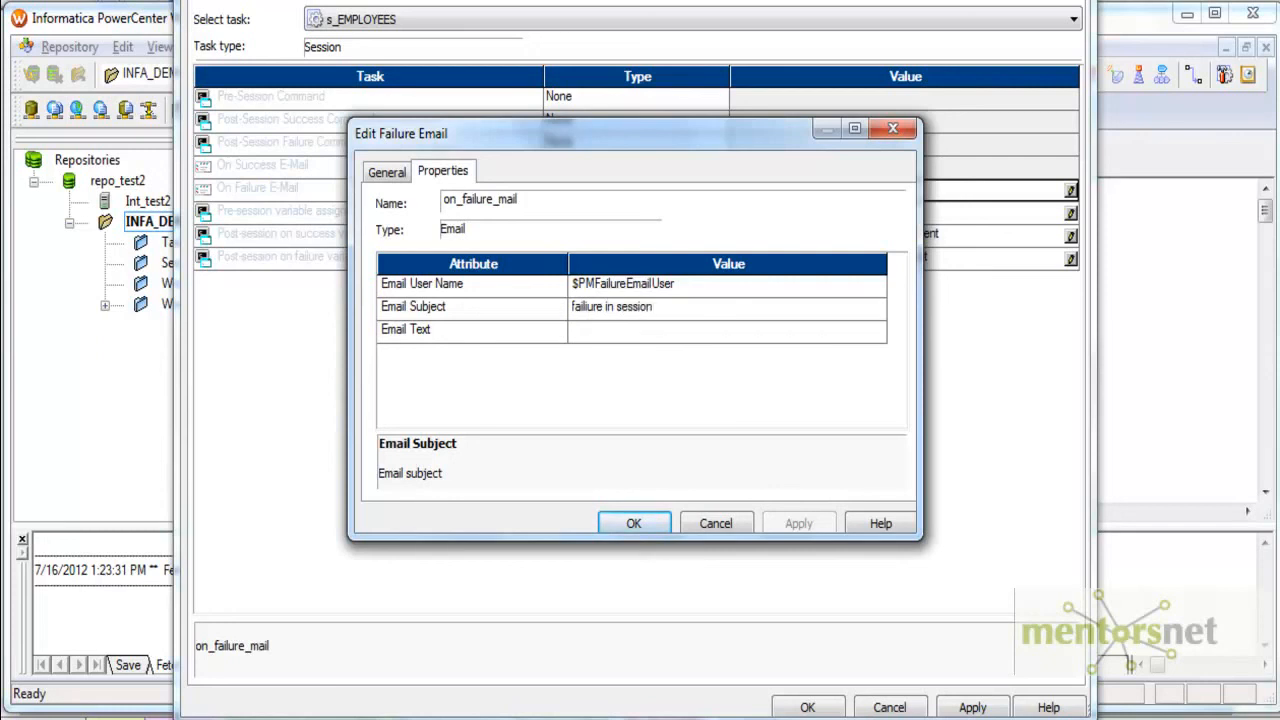
{"action": "left_click", "coordinate": [868, 335]}
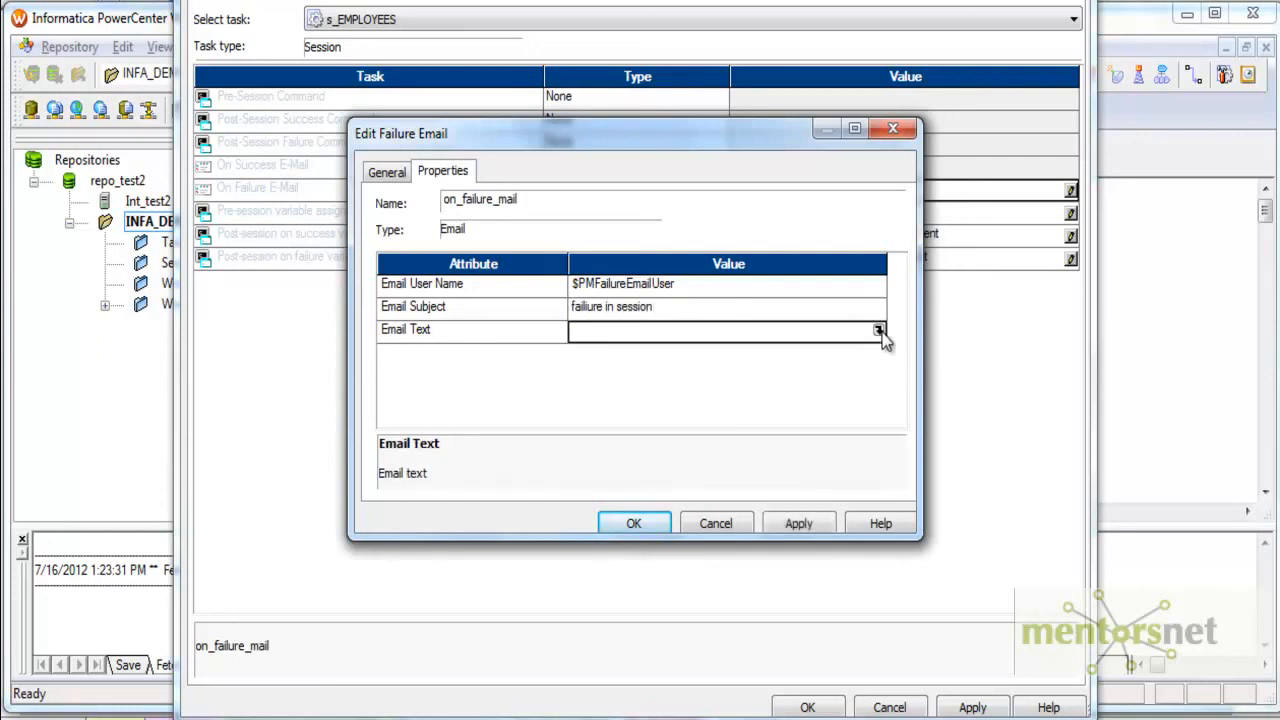
{"action": "left_click", "coordinate": [878, 330]}
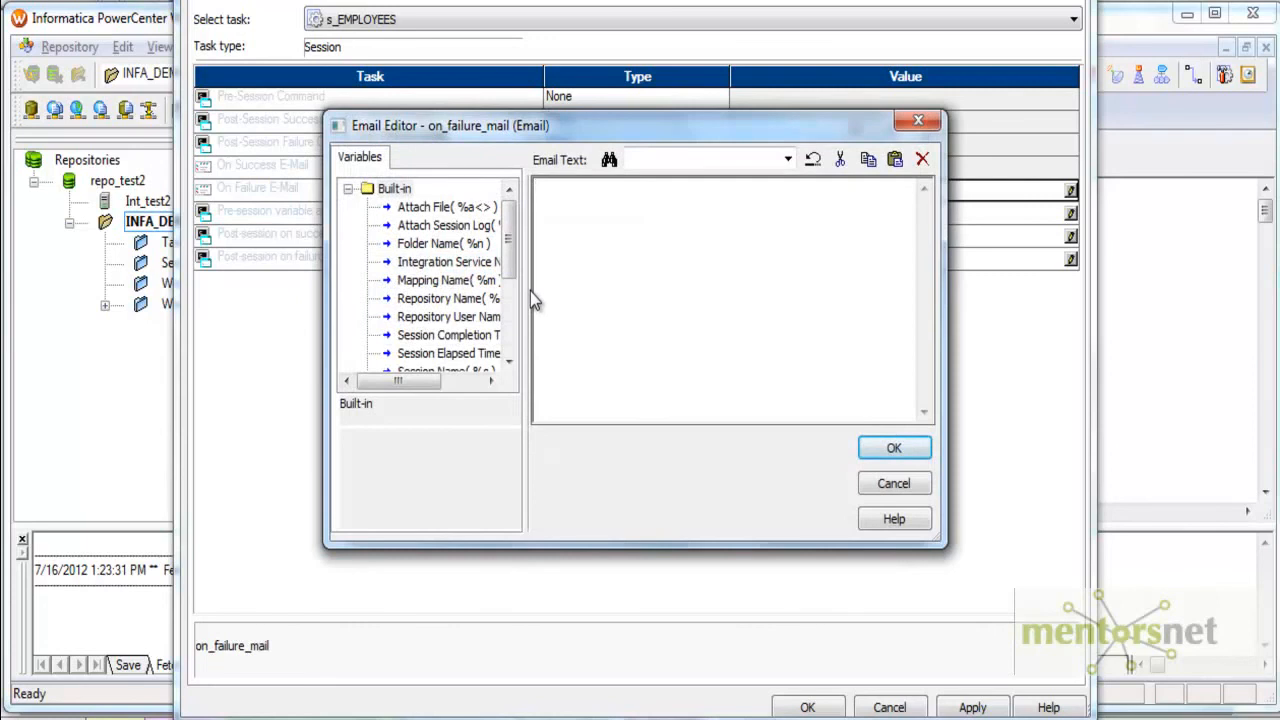
{"action": "left_click_drag", "start_coordinate": [528, 286], "coordinate": [540, 278]}
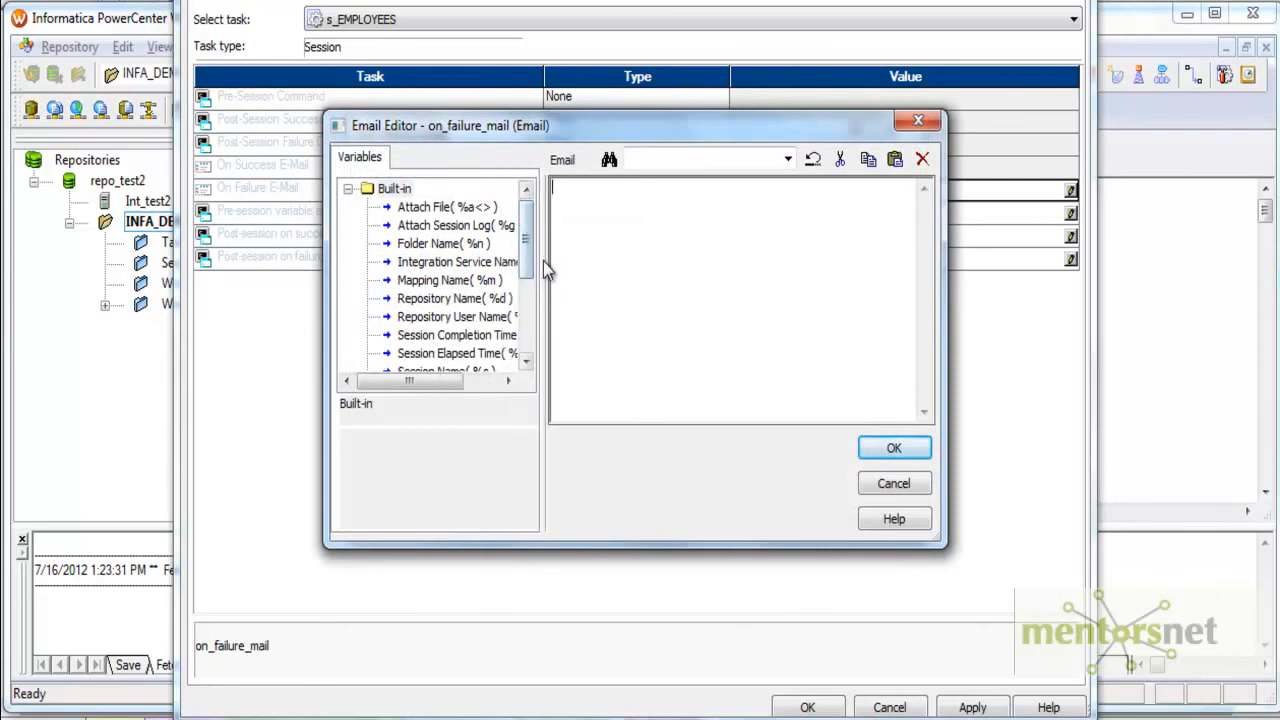
{"action": "left_click", "coordinate": [447, 207]}
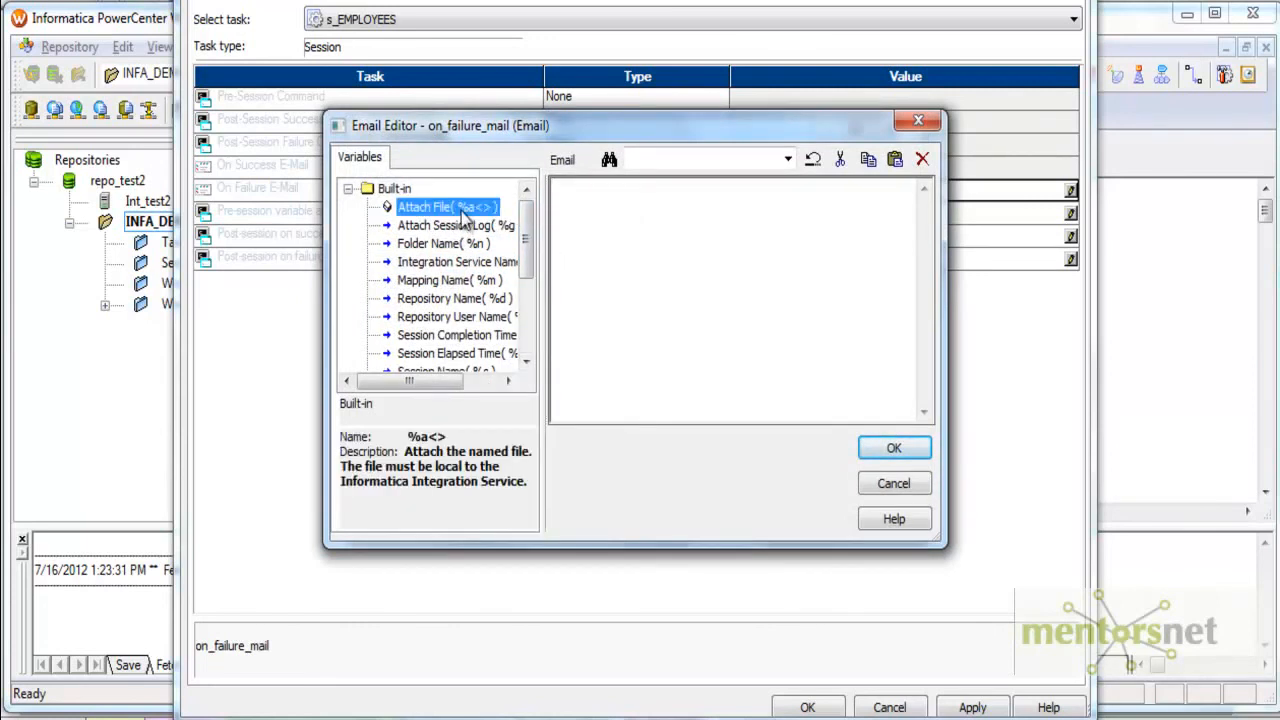
{"action": "left_click", "coordinate": [872, 450]}
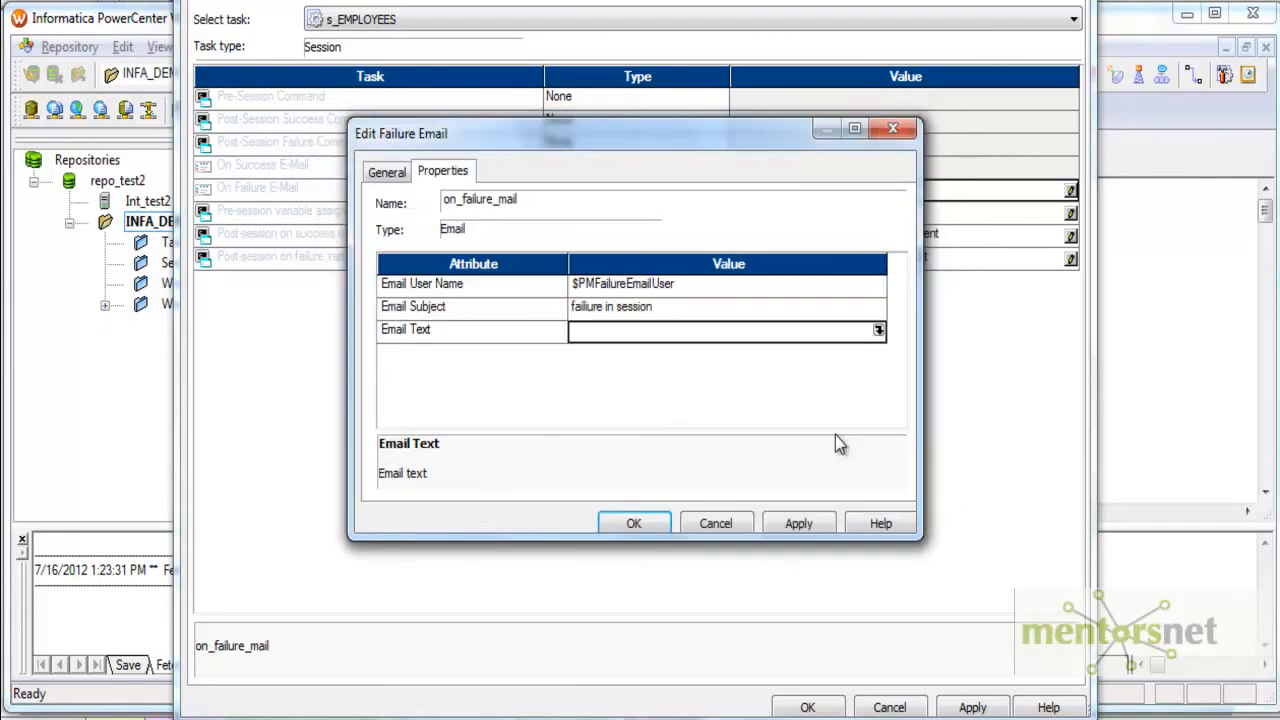
Step: Insert the Attach File, Integration Service Name, Mapping Name and Folder Name variables (%a<> %v %m %n) into the failure email text
{"action": "left_click", "coordinate": [878, 331]}
{"action": "double_click", "coordinate": [470, 207]}
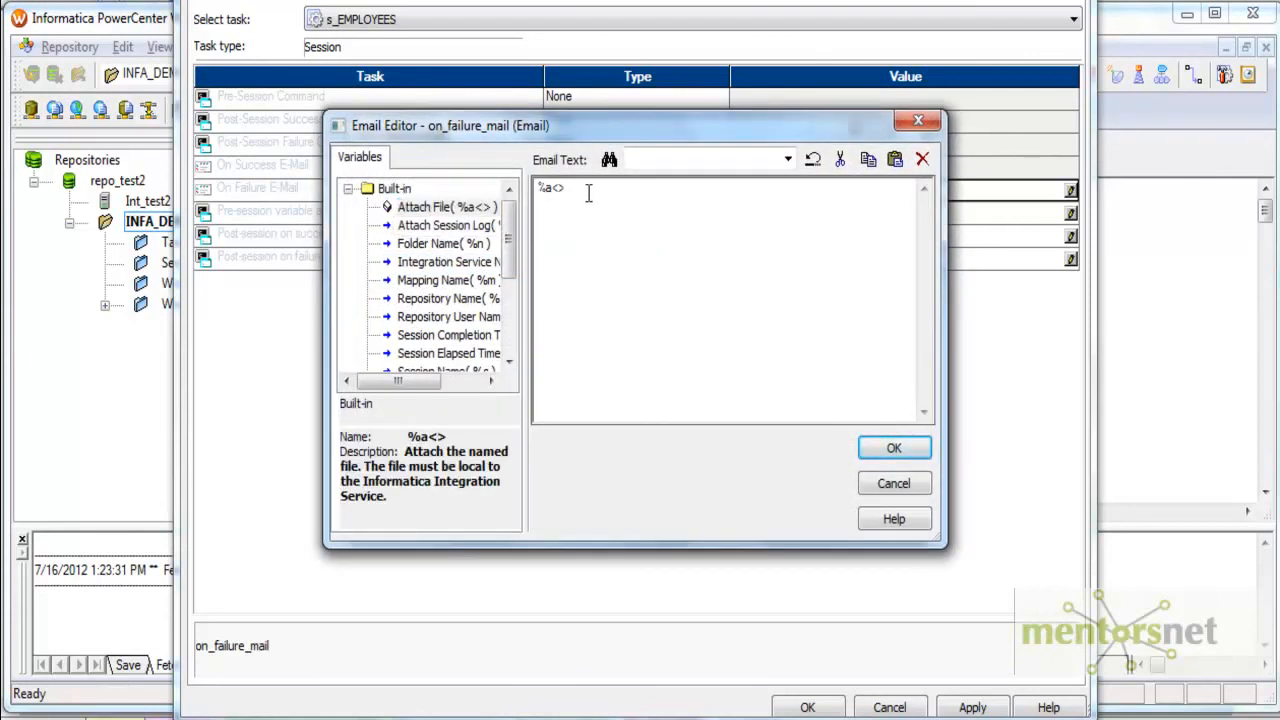
{"action": "left_click_drag", "start_coordinate": [396, 383], "coordinate": [420, 390]}
{"action": "double_click", "coordinate": [430, 261]}
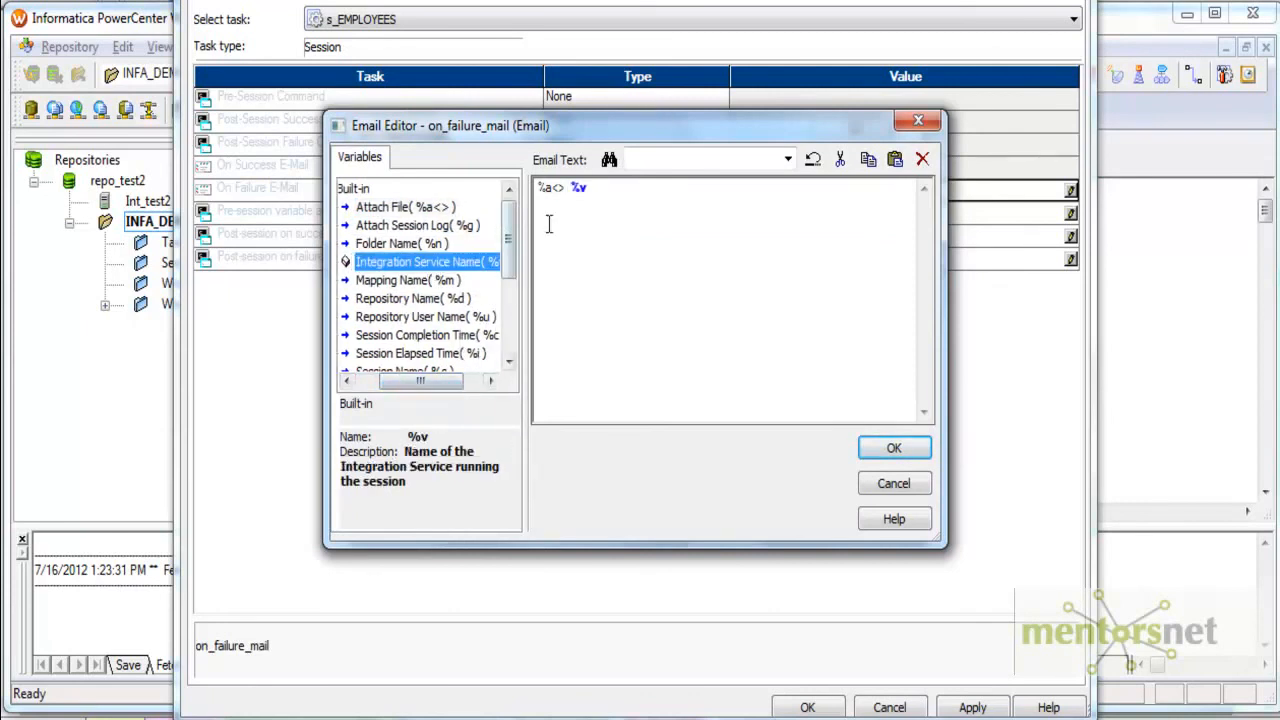
{"action": "left_click", "coordinate": [428, 283]}
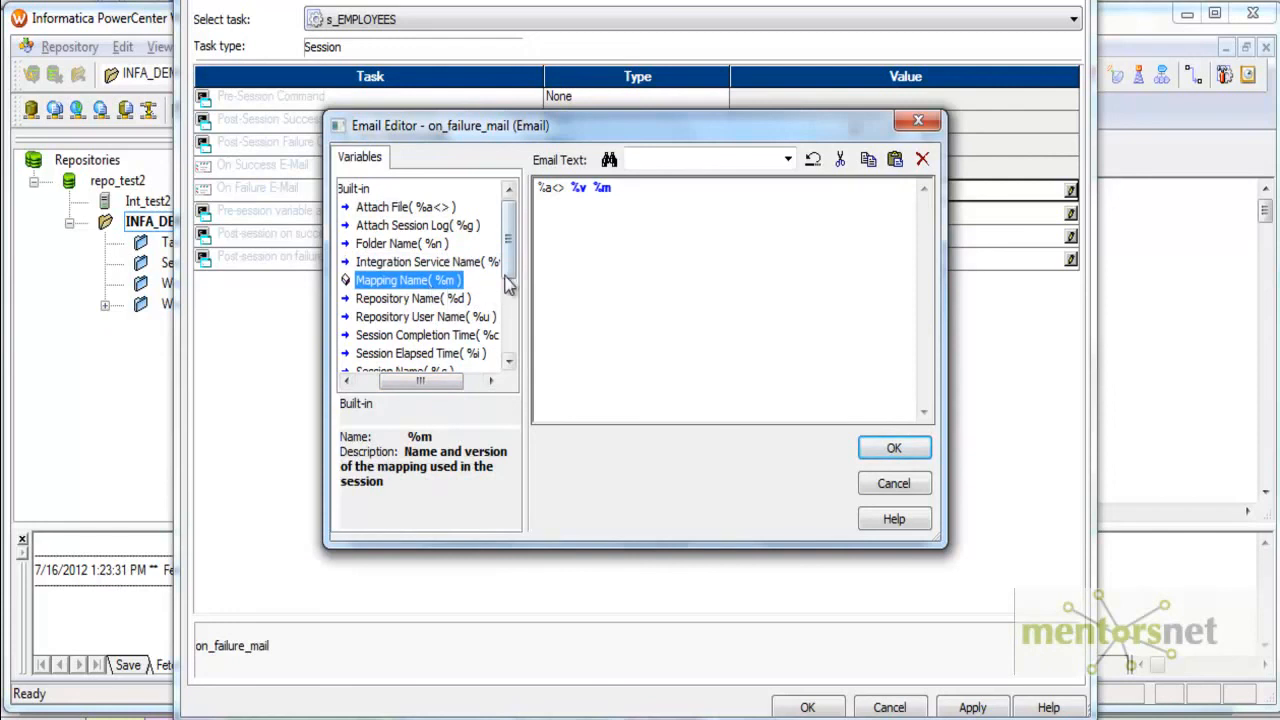
{"action": "left_click", "coordinate": [445, 245]}
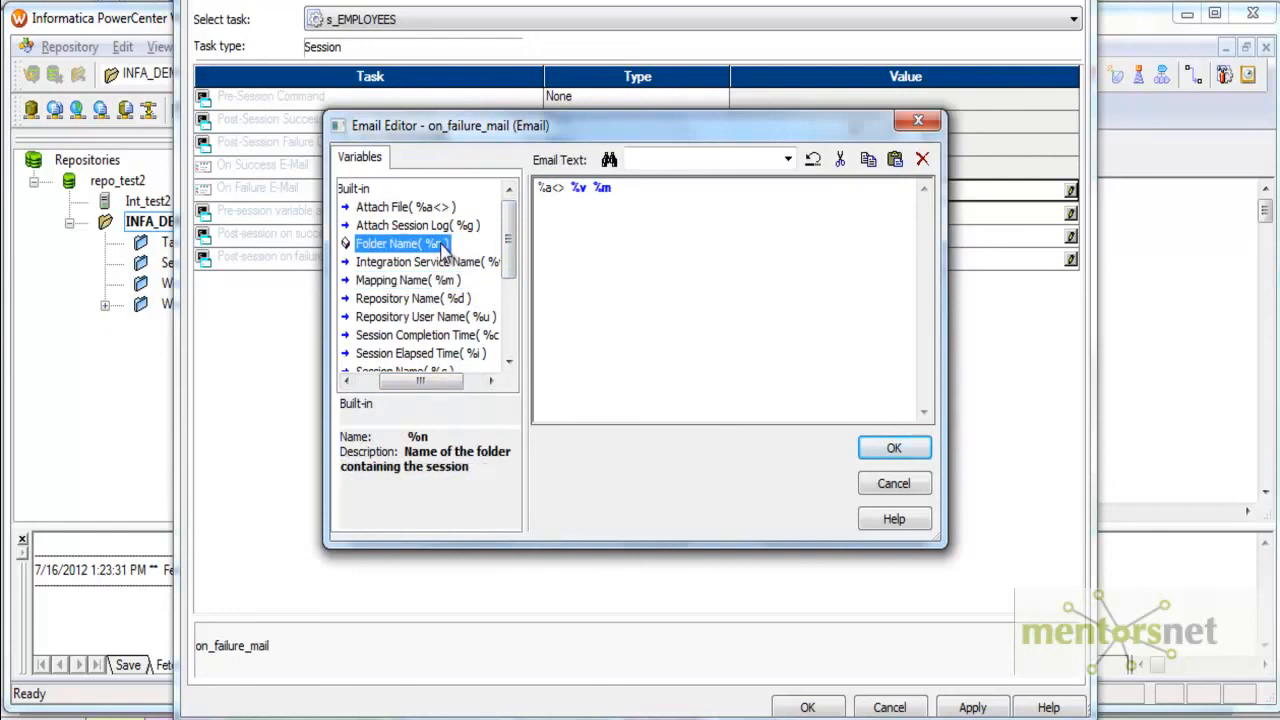
Step: Append Total Records Loaded twice, Total Records Rejected, Workflow Name and Workflow Run Instance Name (%l %l %r %w %z) to the email text
{"action": "left_click_drag", "start_coordinate": [510, 245], "coordinate": [516, 322]}
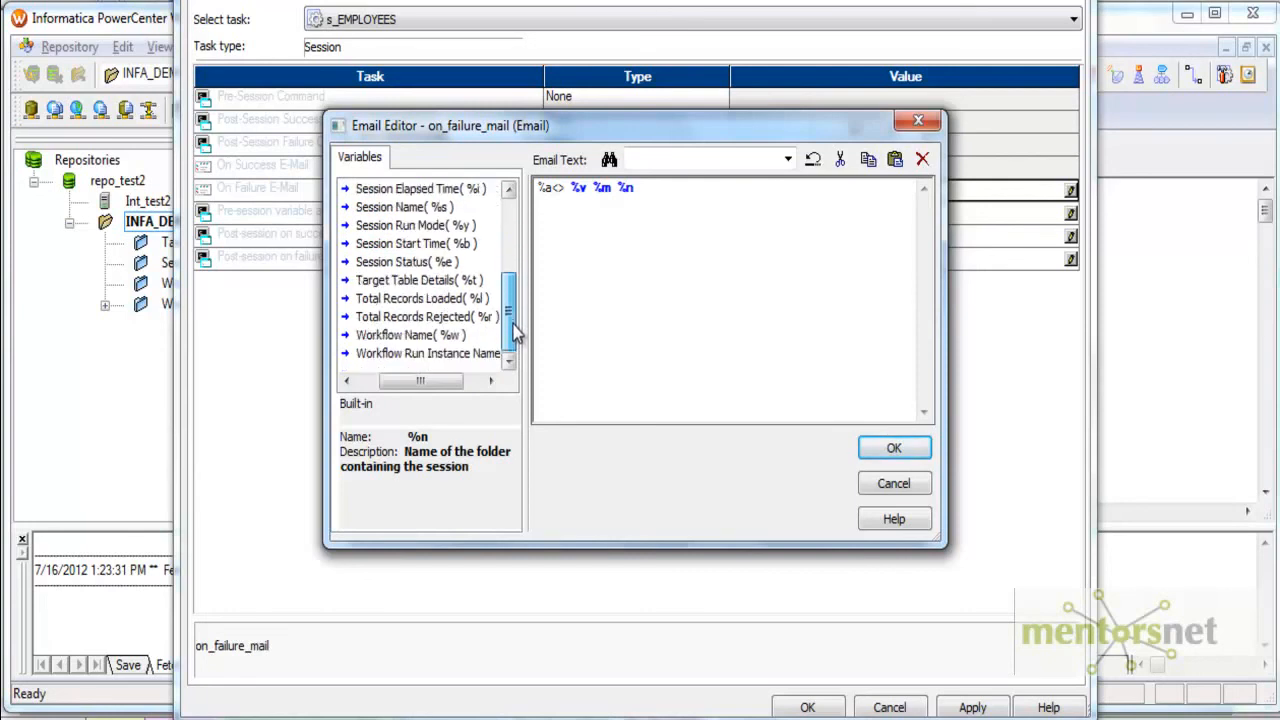
{"action": "double_click", "coordinate": [434, 300]}
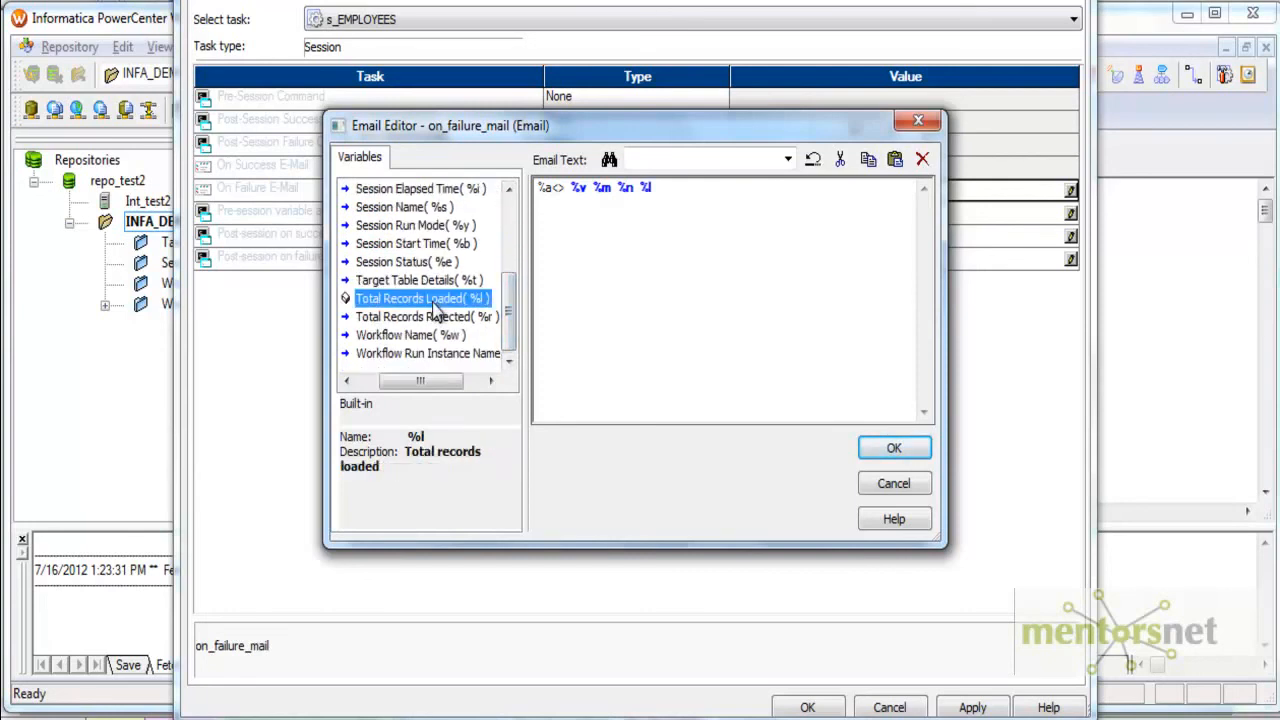
{"action": "double_click", "coordinate": [434, 318]}
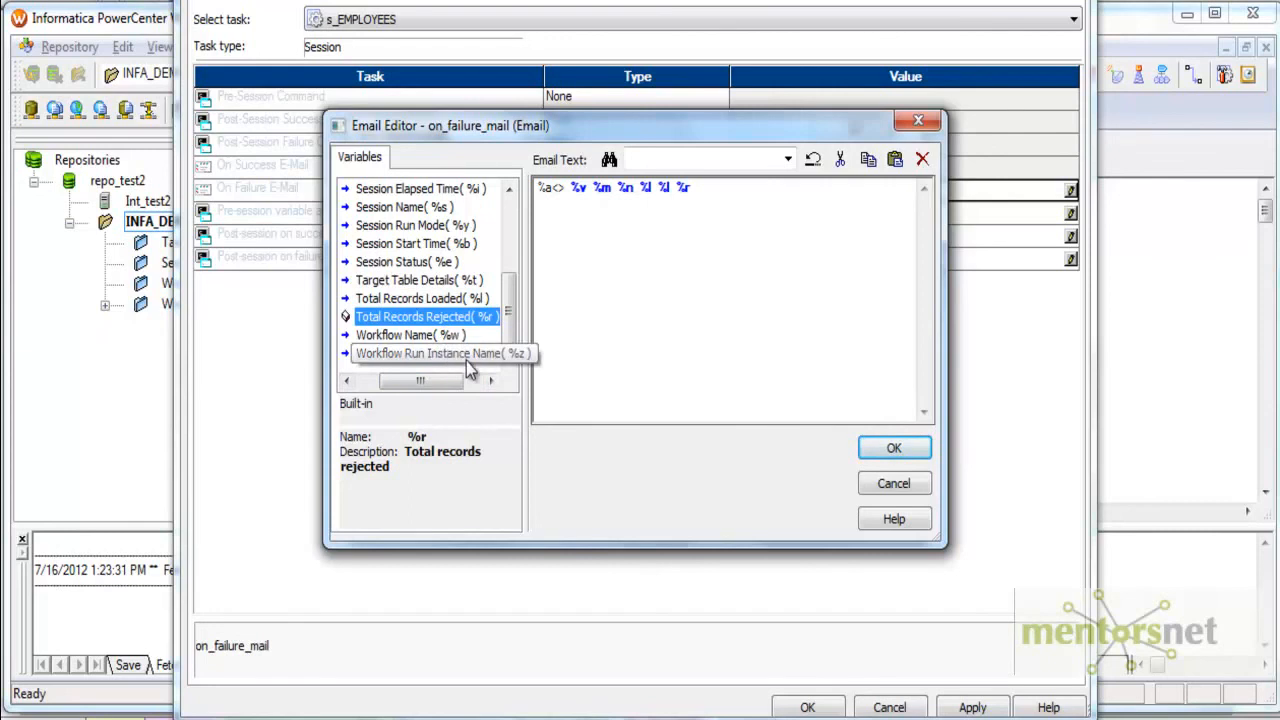
{"action": "double_click", "coordinate": [447, 336]}
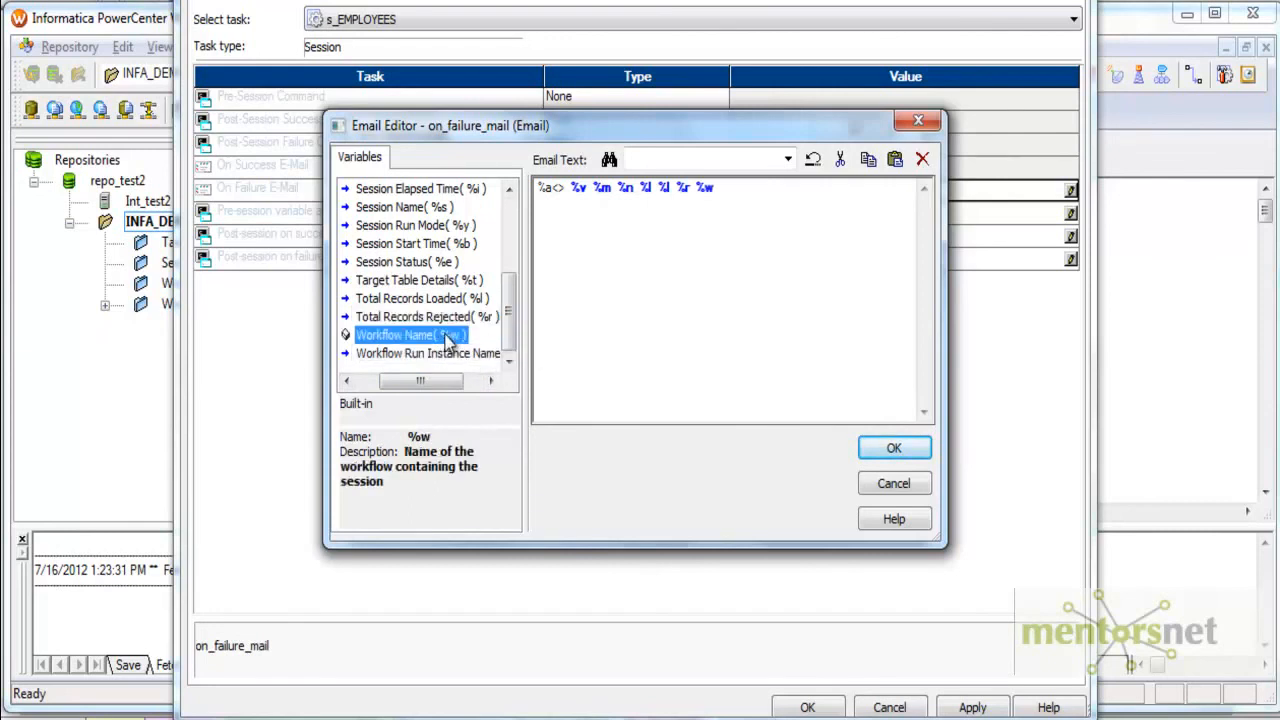
{"action": "double_click", "coordinate": [442, 355]}
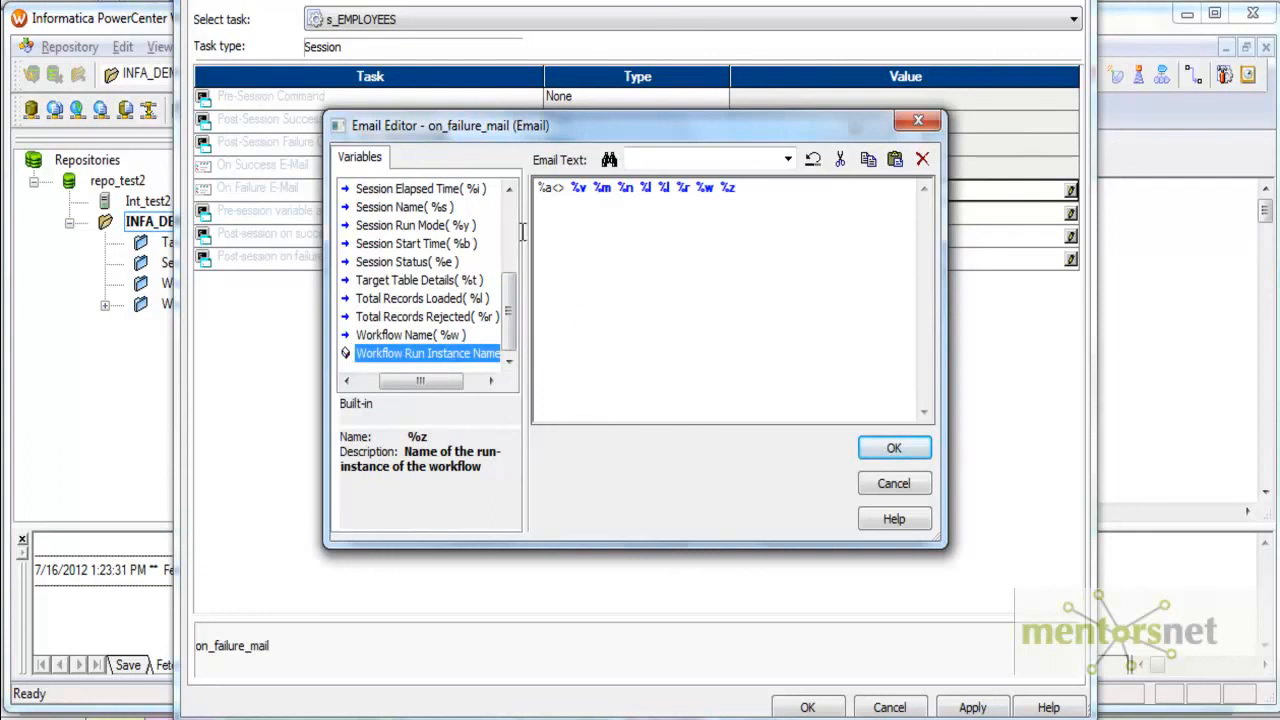
Step: Accept the email text, apply the failure email settings, and apply and close the s_EMPLOYEES session edits
{"action": "left_click", "coordinate": [894, 451]}
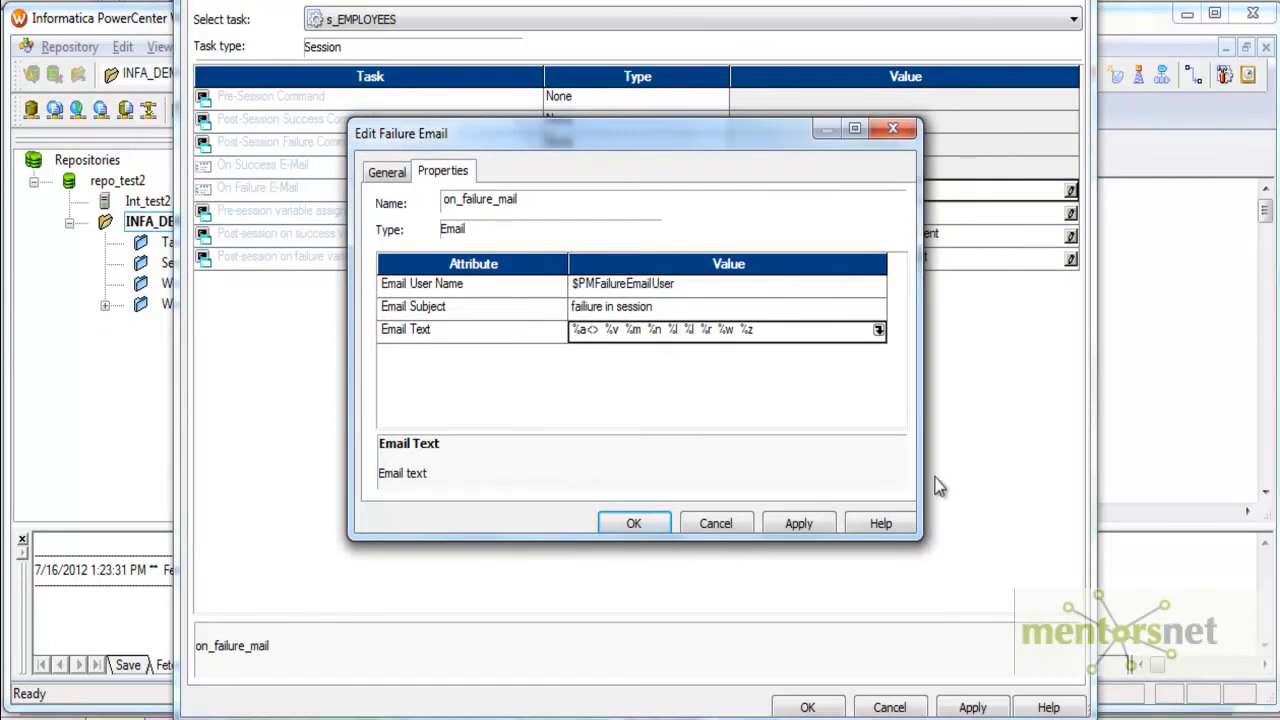
{"action": "left_click", "coordinate": [800, 524]}
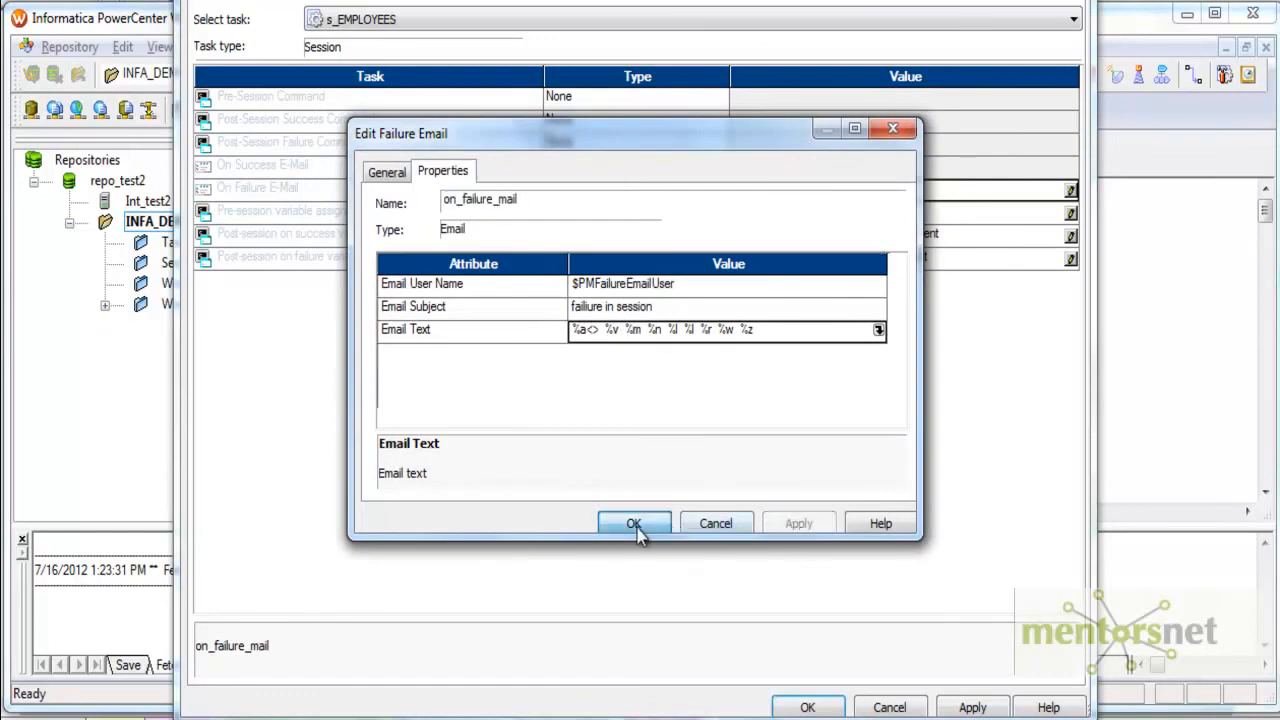
{"action": "left_click", "coordinate": [636, 526]}
{"action": "left_click", "coordinate": [968, 706]}
{"action": "left_click", "coordinate": [807, 706]}
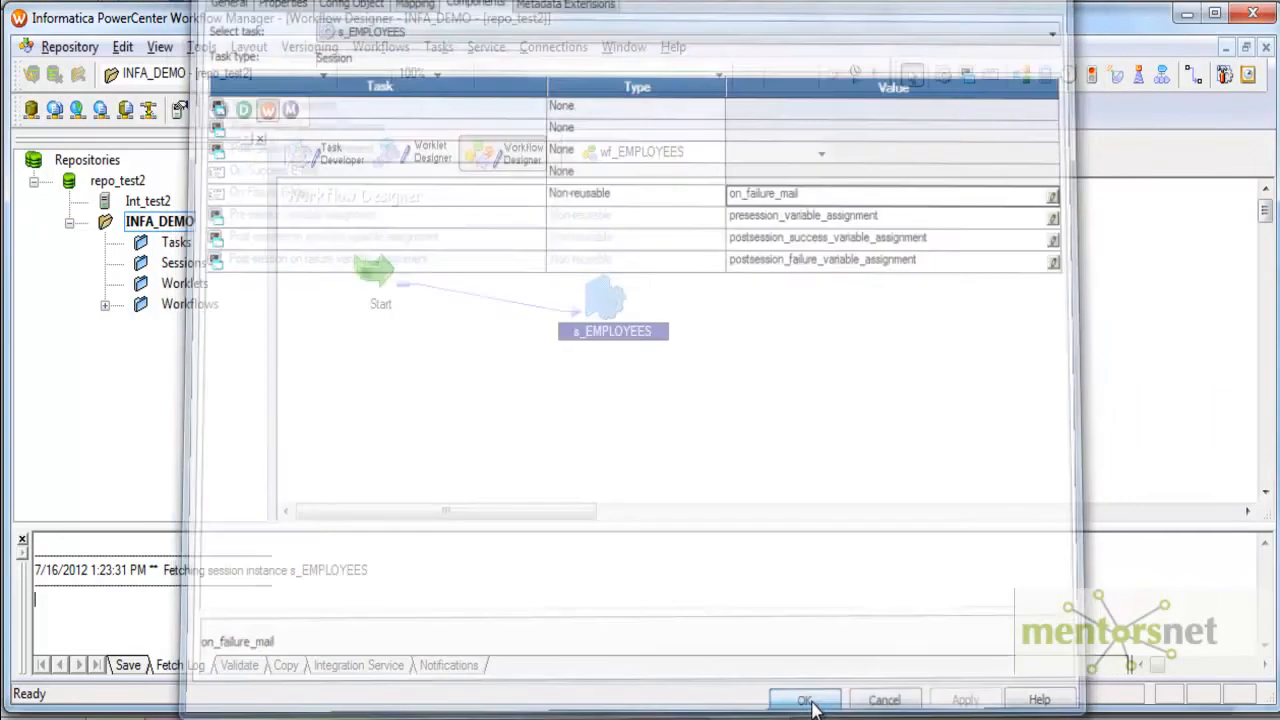